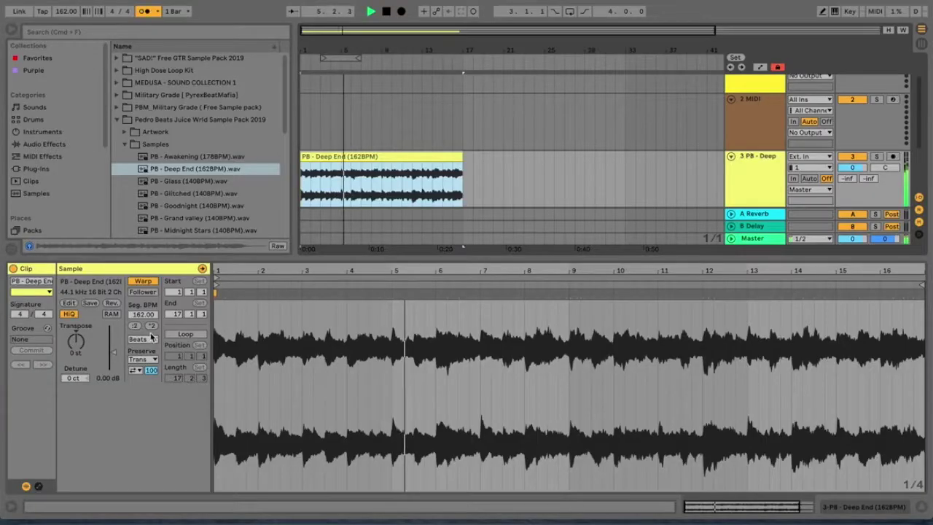
Step: Set the Deep End clip's warp mode to Complex Pro and audition it transposed to -3 st
{"action": "left_click", "coordinate": [143, 339]}
{"action": "left_click", "coordinate": [148, 392]}
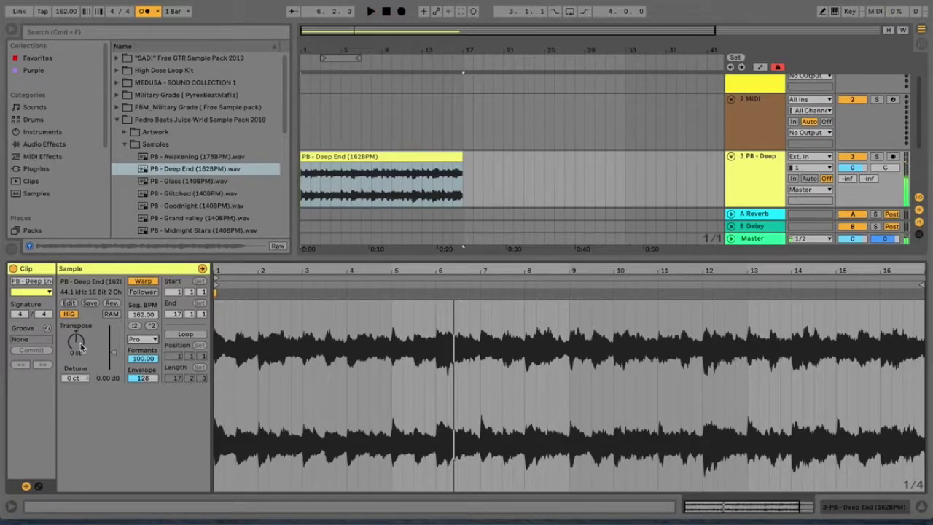
{"action": "key", "text": "space"}
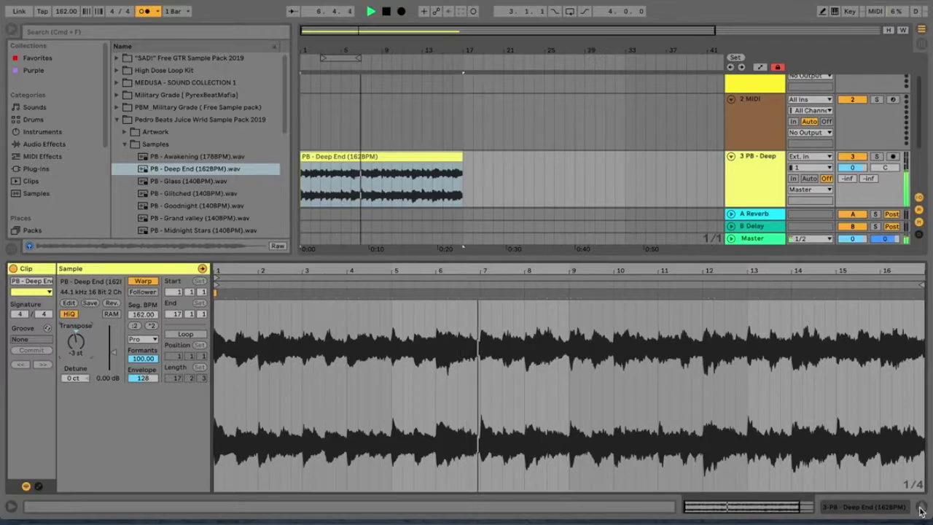
{"action": "key", "text": "space"}
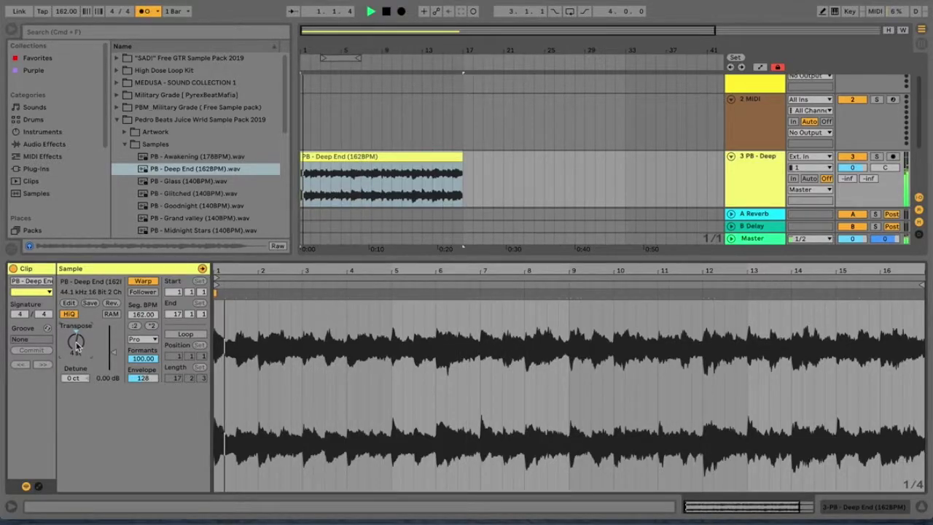
{"action": "left_click", "coordinate": [922, 510]}
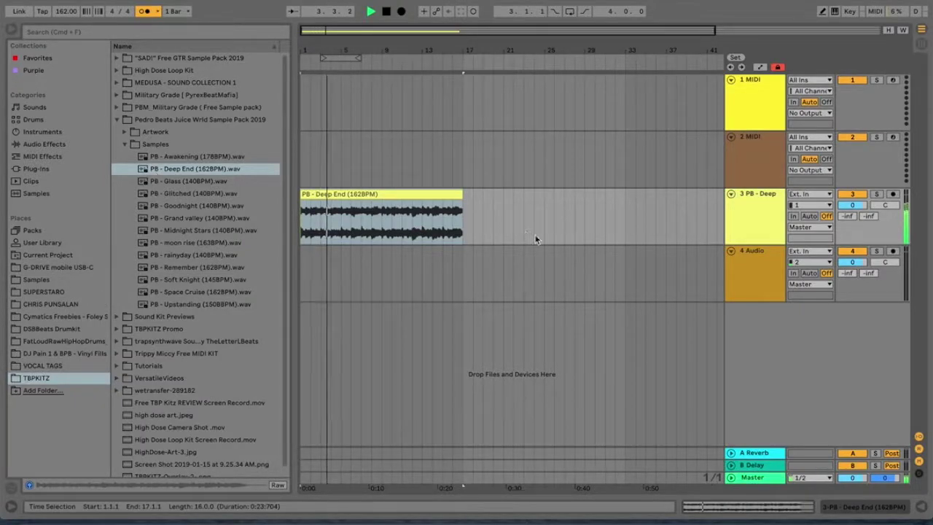
Step: Turn off the metronome and set the arrangement loop range to the first eight bars, starting at 1.1.1
{"action": "left_click", "coordinate": [143, 11]}
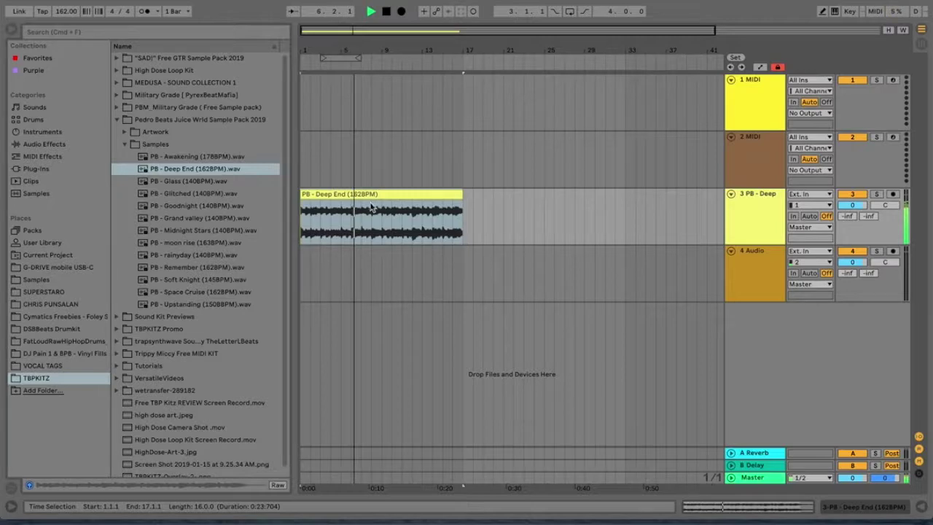
{"action": "left_click_drag", "start_coordinate": [323, 58], "coordinate": [382, 58]}
{"action": "key", "text": "space"}
Step: Load the drum kit MJN - Internet Money Kit-2.adg onto the 2 MIDI track
{"action": "left_click", "coordinate": [125, 144]}
{"action": "left_click", "coordinate": [33, 119]}
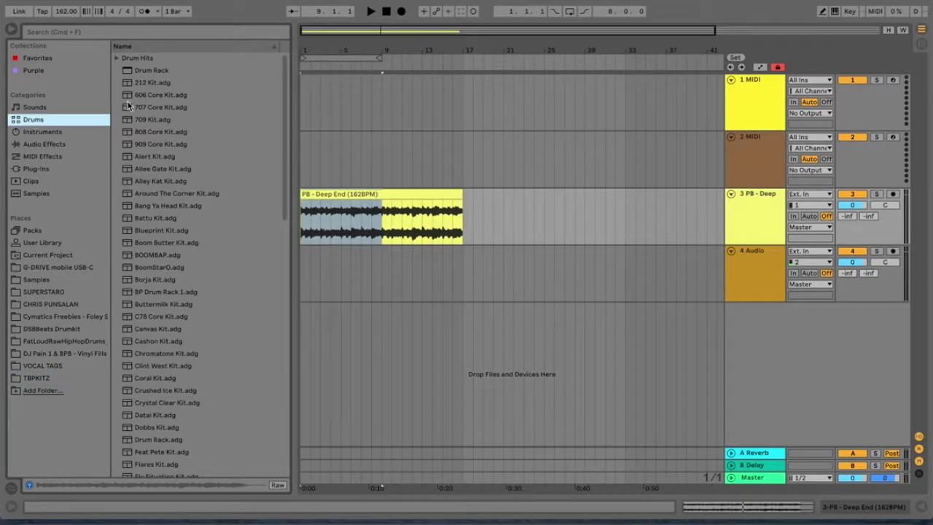
{"action": "scroll", "coordinate": [171, 210], "scroll_direction": "down", "scroll_amount": 5}
{"action": "scroll", "coordinate": [171, 209], "scroll_direction": "down", "scroll_amount": 10}
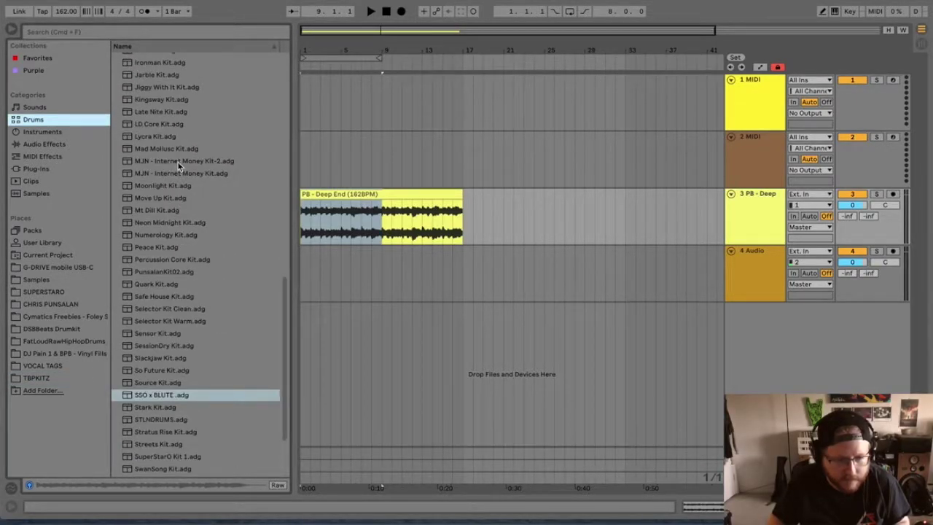
{"action": "left_click", "coordinate": [179, 162]}
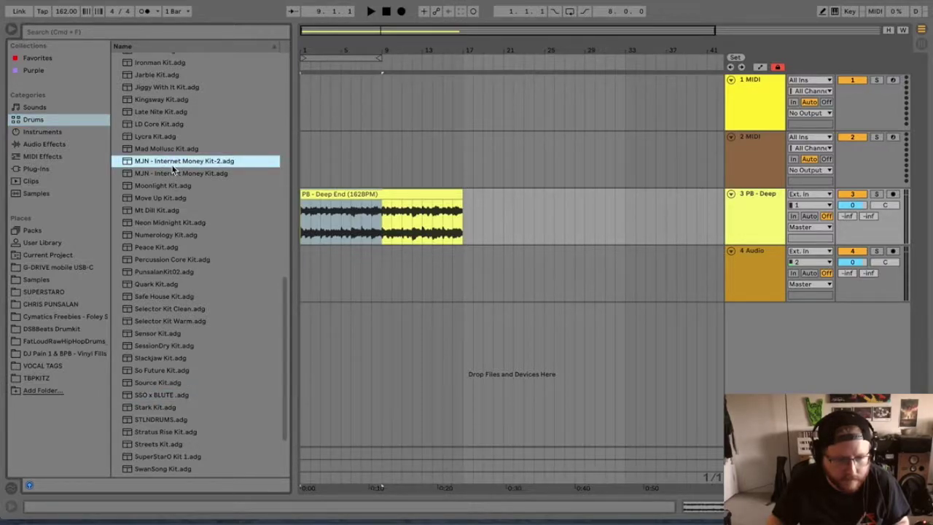
{"action": "left_click_drag", "start_coordinate": [172, 167], "coordinate": [758, 164]}
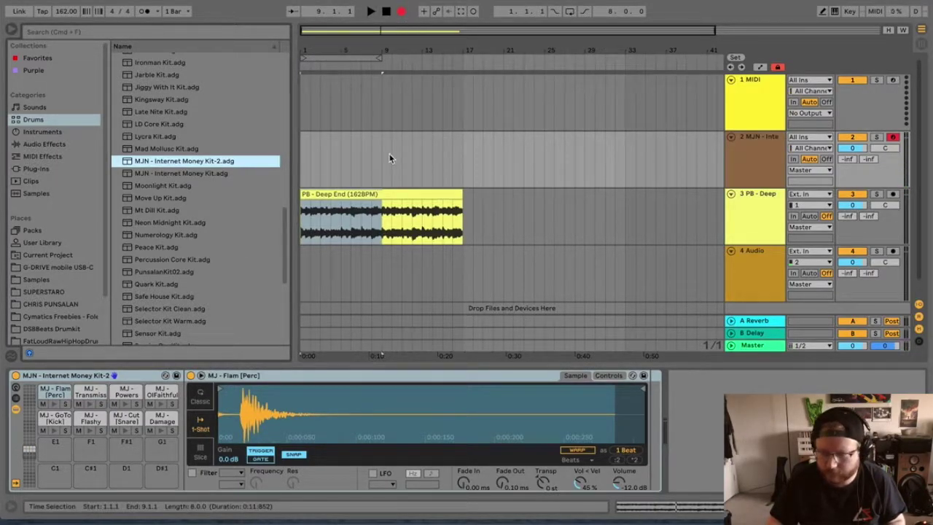
Step: Record an eight-bar MJ - Flashy clap pattern on the drum kit track and enable arrangement looping
{"action": "key", "text": "space"}
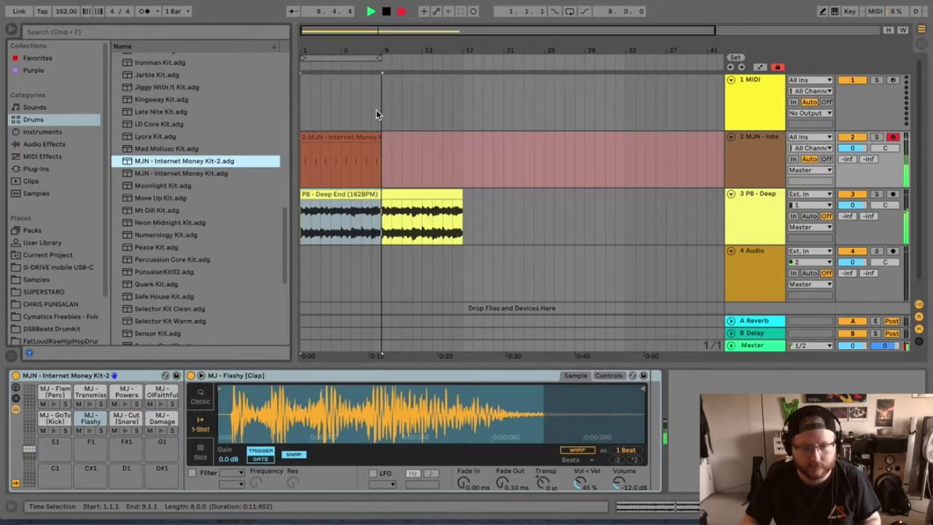
{"action": "left_click", "coordinate": [569, 12]}
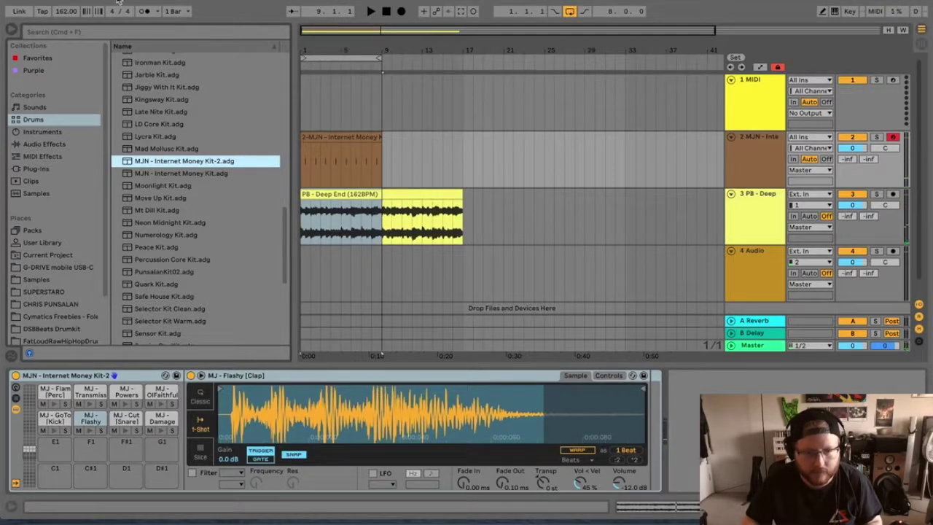
{"action": "left_click", "coordinate": [204, 1]}
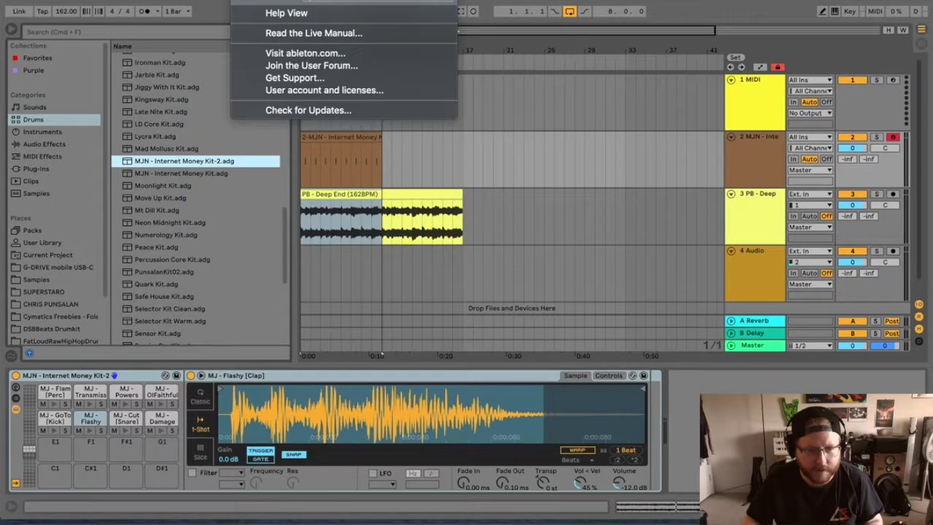
{"action": "left_click", "coordinate": [204, 1]}
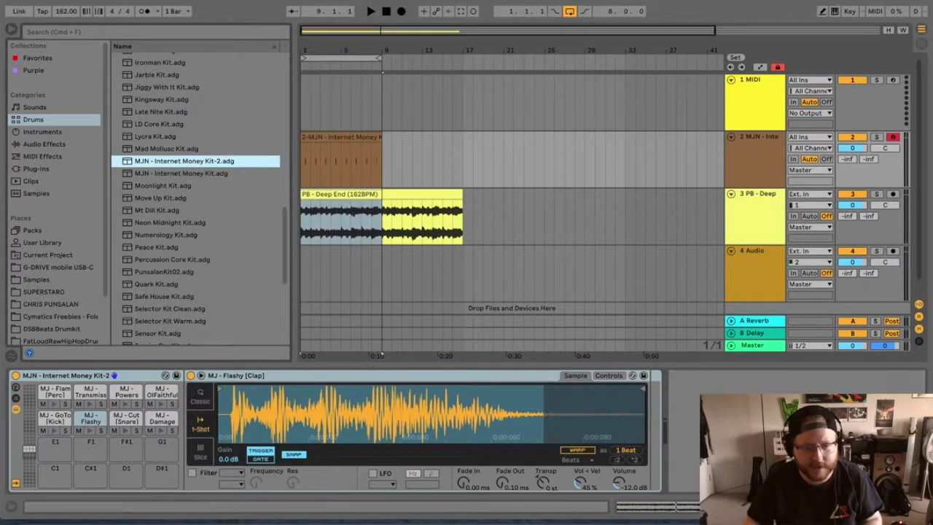
{"action": "left_click", "coordinate": [204, 1]}
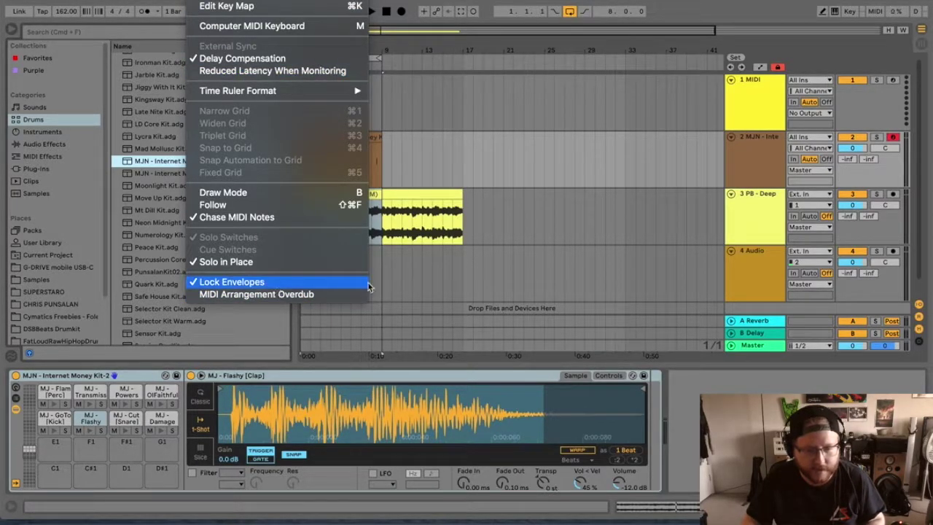
{"action": "left_click", "coordinate": [443, 140]}
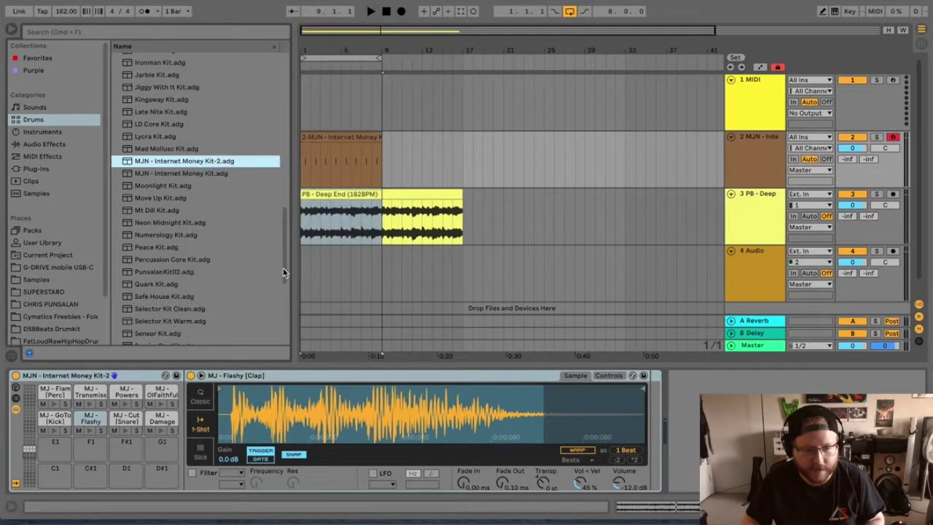
Step: Open the recorded clap clip and quantize all of its notes
{"action": "double_click", "coordinate": [342, 157]}
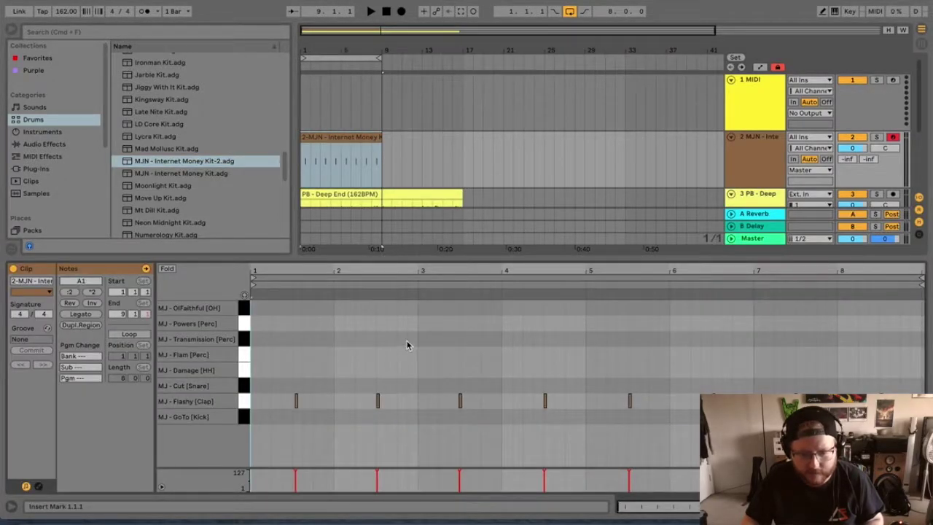
{"action": "right_click", "coordinate": [407, 345]}
{"action": "left_click", "coordinate": [444, 126]}
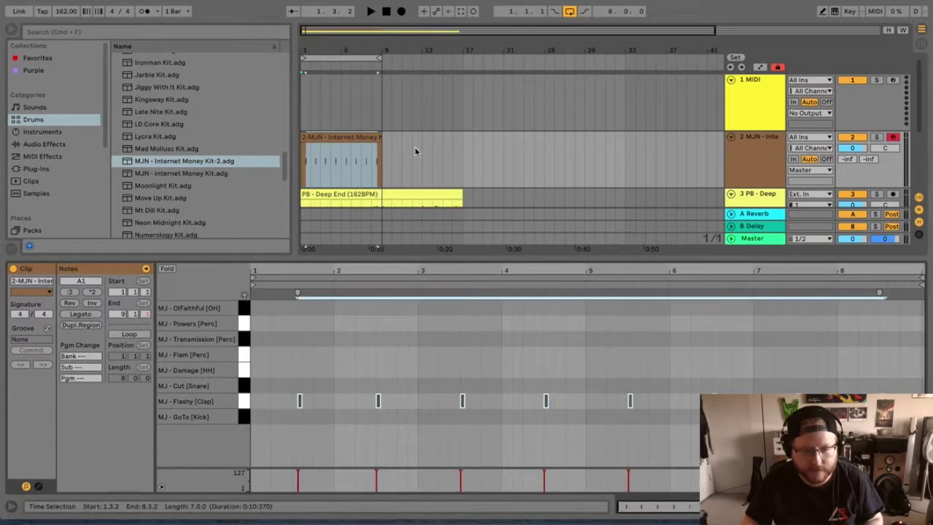
Step: Play the loop from the start to audition the quantized claps with the Deep End sample
{"action": "key", "text": "ctrl+alt+l"}
{"action": "left_click", "coordinate": [495, 149]}
{"action": "key", "text": "space"}
{"action": "left_click", "coordinate": [388, 9]}
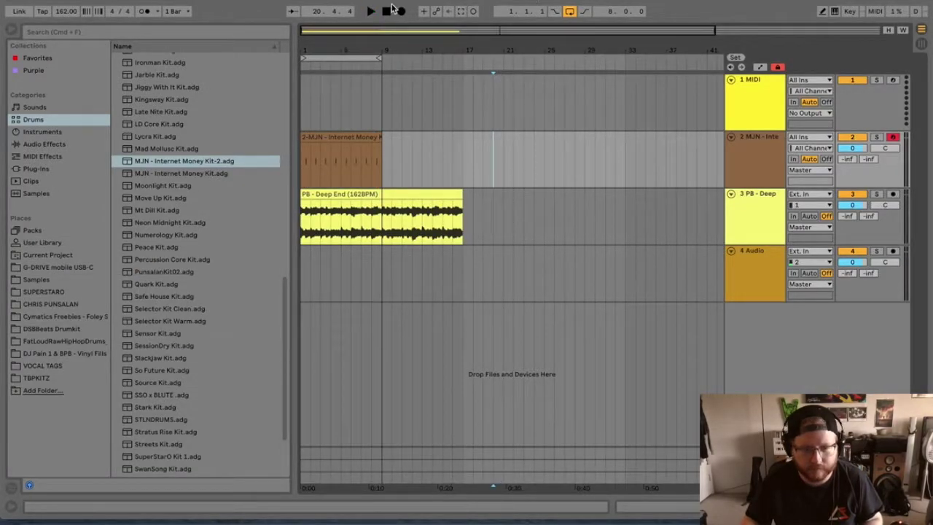
{"action": "left_click", "coordinate": [389, 12]}
{"action": "key", "text": "space"}
{"action": "key", "text": "space"}
Step: Move the first clap note in the drum clip to 1.3.1 and play back the pattern
{"action": "double_click", "coordinate": [310, 140]}
{"action": "left_click", "coordinate": [295, 398]}
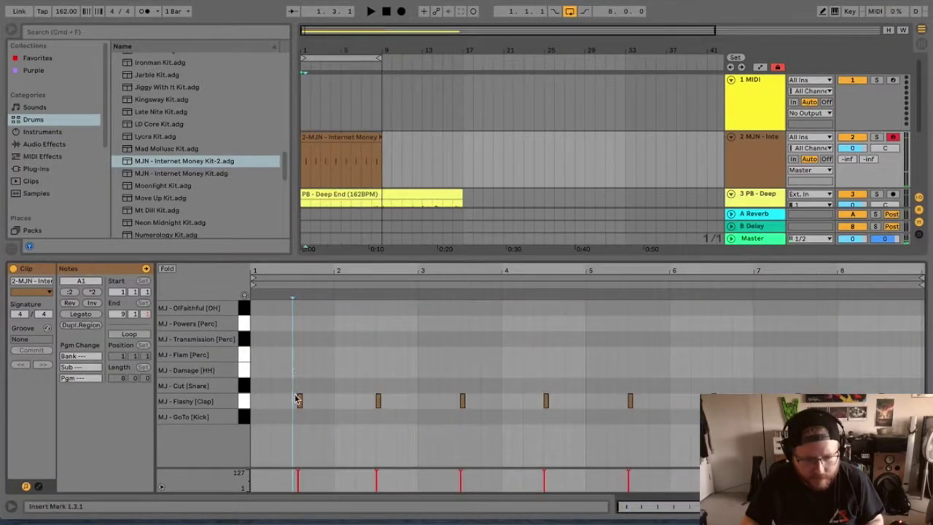
{"action": "left_click", "coordinate": [300, 401]}
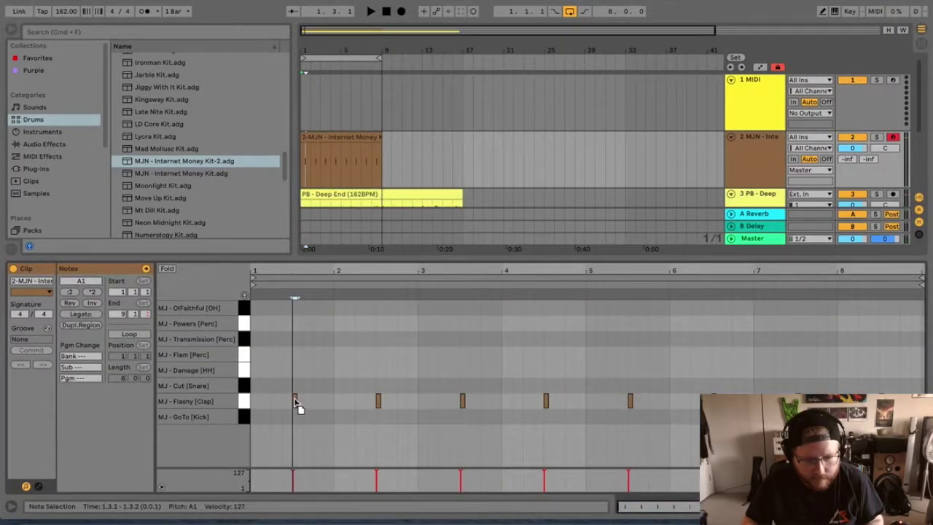
{"action": "key", "text": "space"}
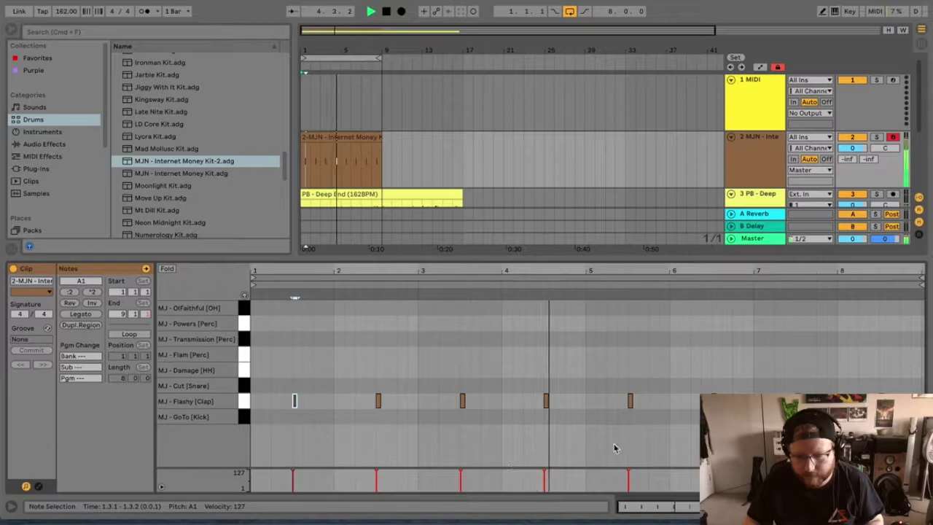
{"action": "key", "text": "space"}
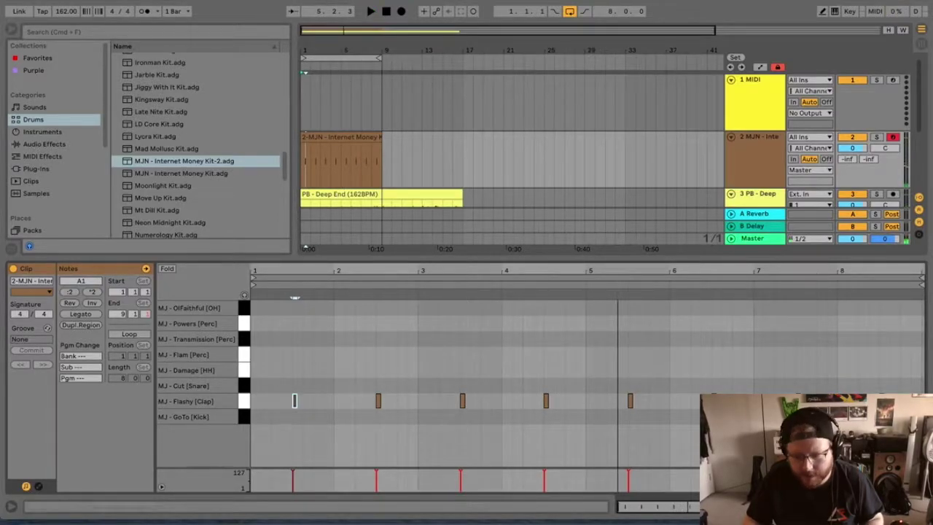
{"action": "key", "text": "super+alt+l"}
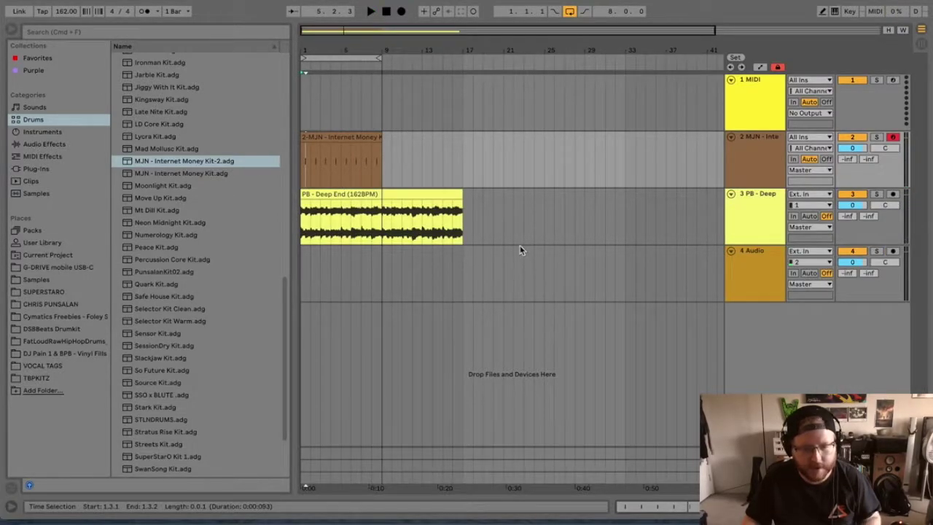
Step: Browse the Samples place and expand the JB Sauce MIDI Hi-Hat Loops folder
{"action": "scroll", "coordinate": [166, 223], "scroll_direction": "down", "scroll_amount": 3}
{"action": "scroll", "coordinate": [168, 240], "scroll_direction": "up", "scroll_amount": 8}
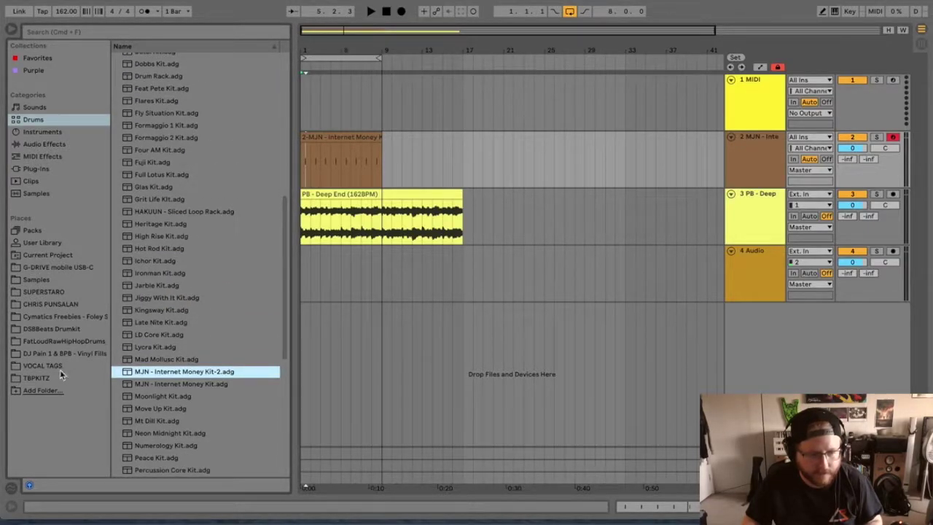
{"action": "left_click", "coordinate": [29, 280]}
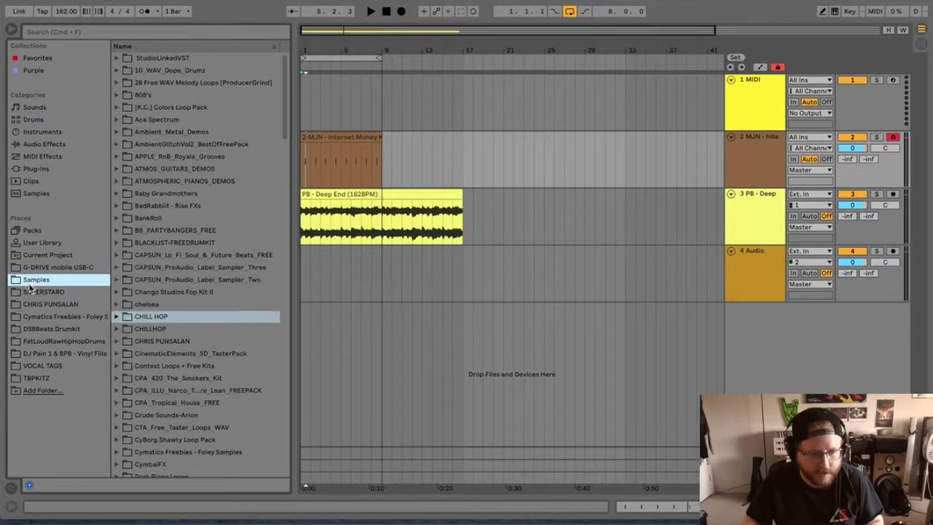
{"action": "scroll", "coordinate": [174, 328], "scroll_direction": "down", "scroll_amount": 15}
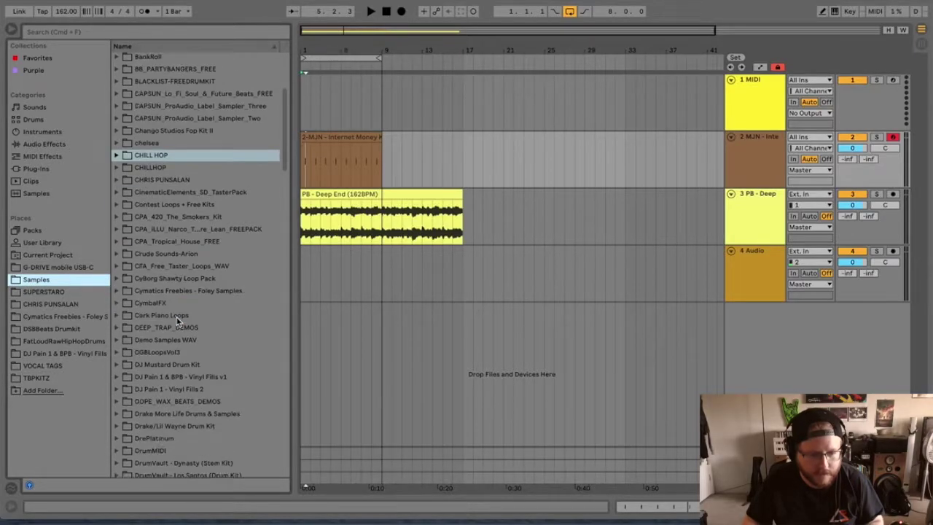
{"action": "scroll", "coordinate": [176, 321], "scroll_direction": "down", "scroll_amount": 10}
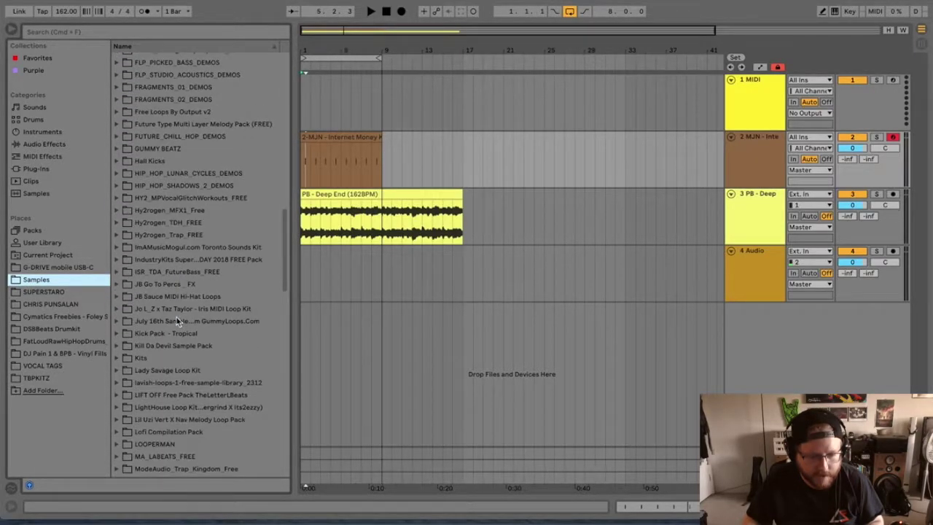
{"action": "scroll", "coordinate": [176, 316], "scroll_direction": "down", "scroll_amount": 7}
{"action": "scroll", "coordinate": [175, 314], "scroll_direction": "up", "scroll_amount": 5}
{"action": "scroll", "coordinate": [174, 311], "scroll_direction": "up", "scroll_amount": 5}
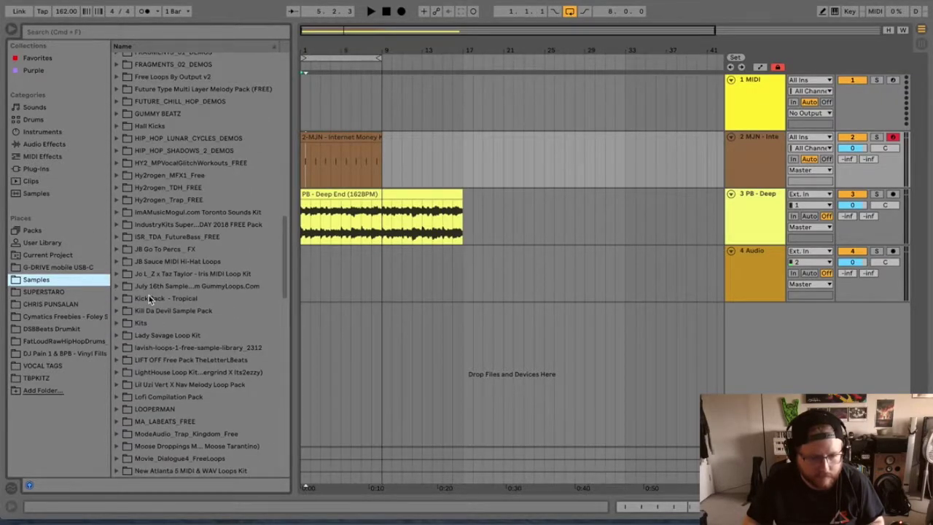
{"action": "left_click", "coordinate": [118, 262]}
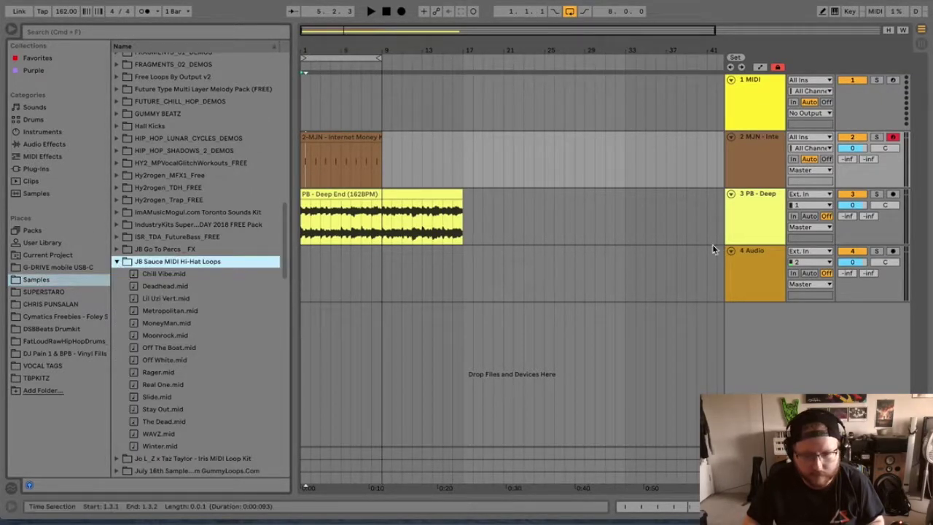
Step: Load an empty Simpler instrument onto the 1 MIDI track
{"action": "left_click", "coordinate": [733, 107]}
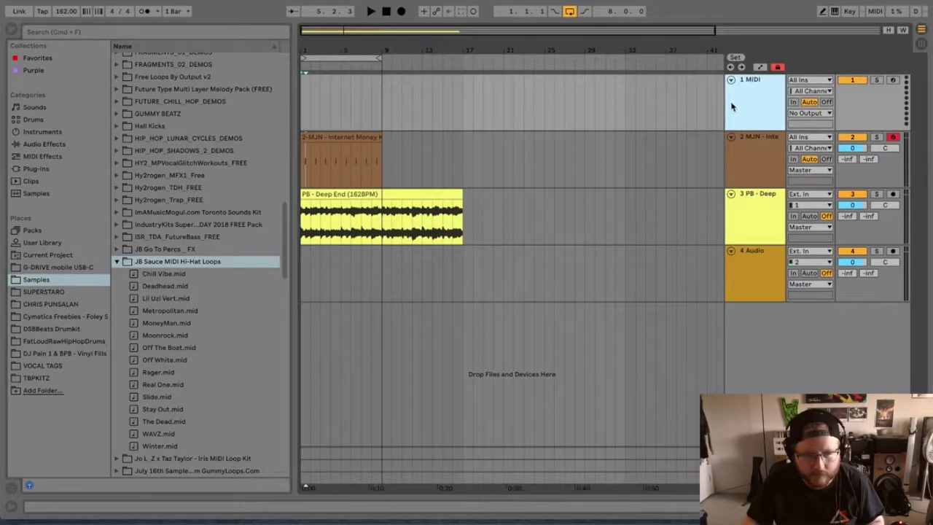
{"action": "left_click", "coordinate": [34, 132]}
{"action": "left_click_drag", "start_coordinate": [138, 59], "coordinate": [715, 91]}
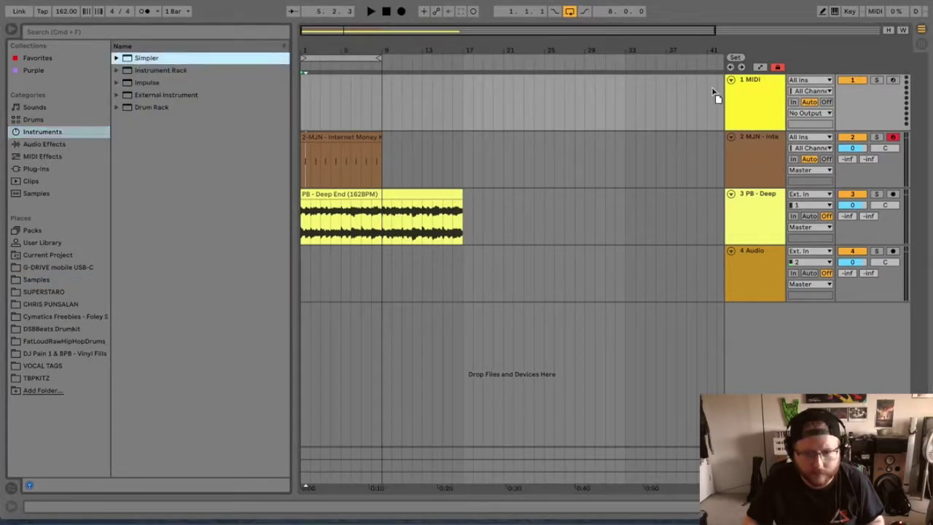
{"action": "left_click_drag", "start_coordinate": [601, 117], "coordinate": [604, 115]}
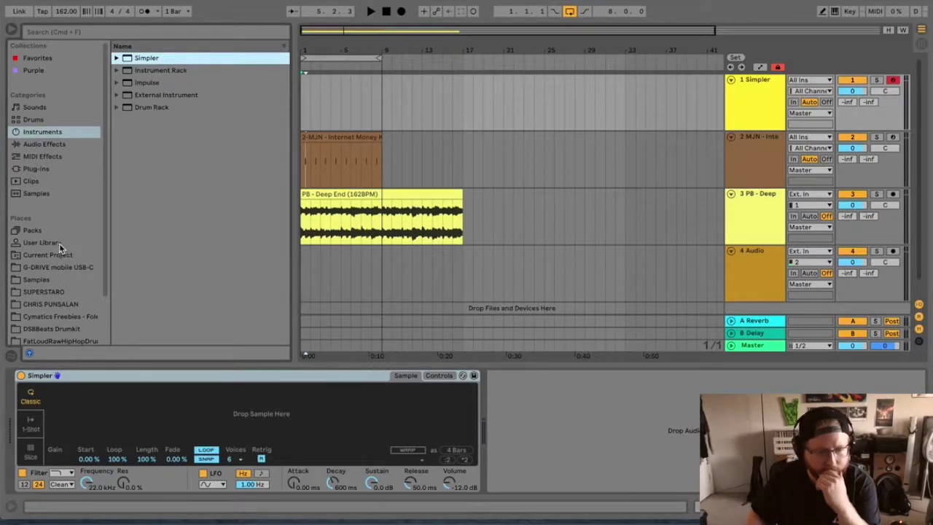
{"action": "left_click", "coordinate": [116, 58]}
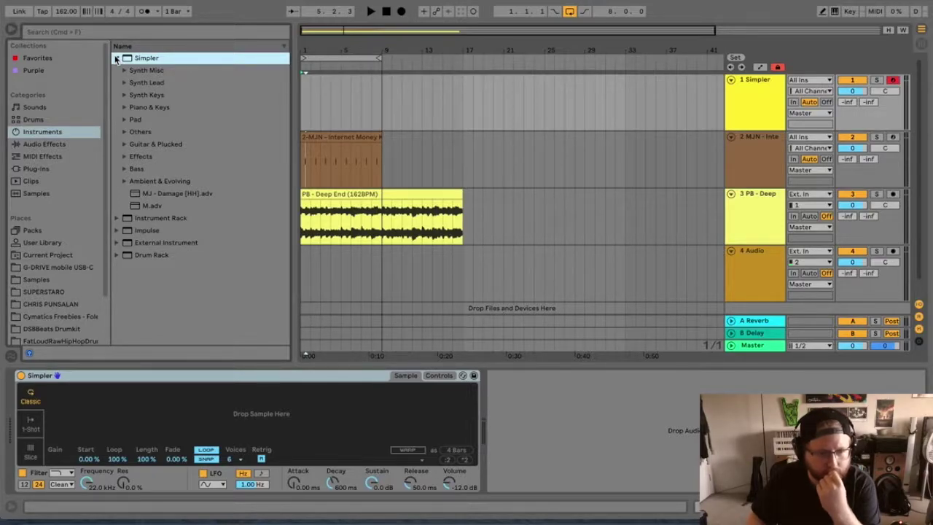
{"action": "left_click", "coordinate": [117, 58]}
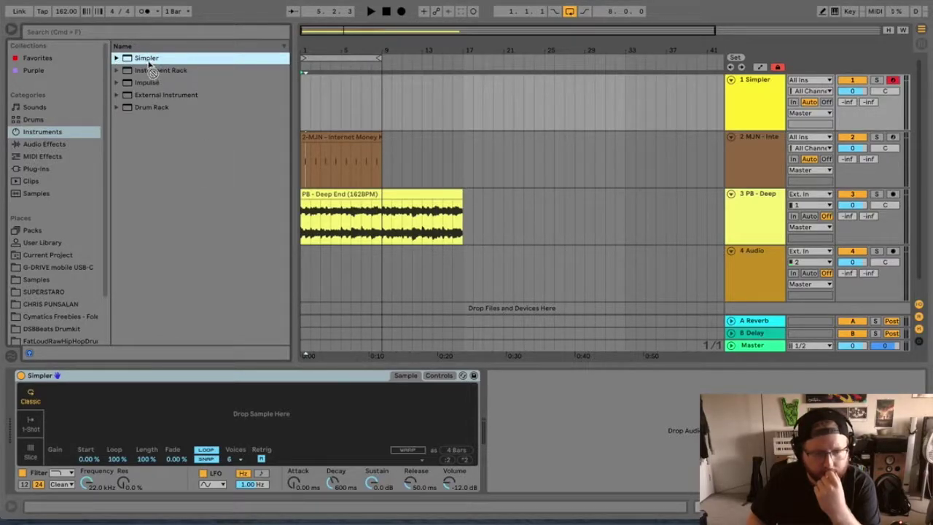
{"action": "scroll", "coordinate": [42, 275], "scroll_direction": "down", "scroll_amount": 2}
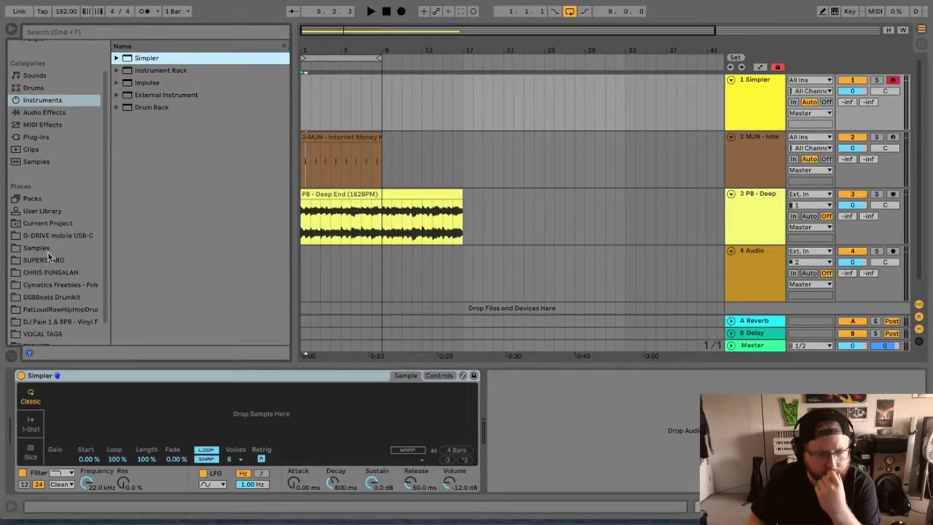
Step: Open the hi-hats folder of Secret Stash DrumKit V1 within the SUPERSTARO sample place
{"action": "left_click", "coordinate": [45, 259]}
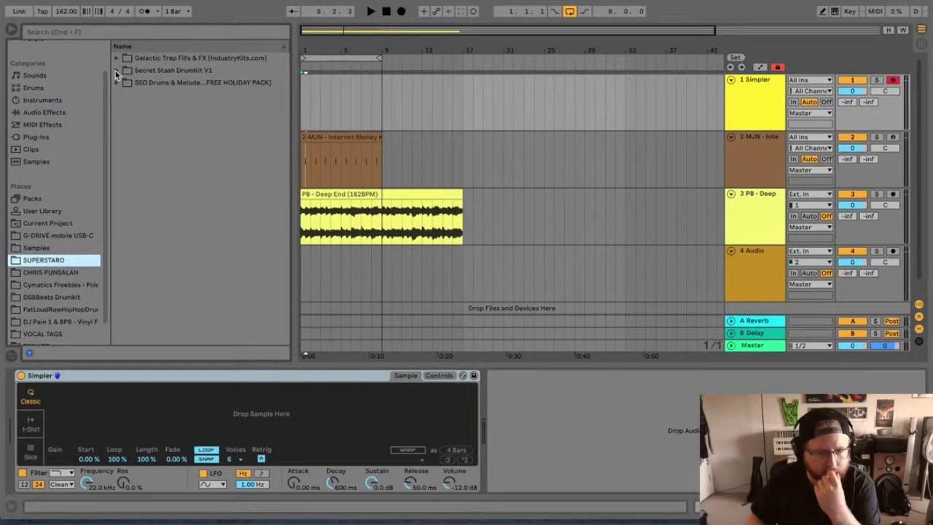
{"action": "left_click", "coordinate": [116, 70]}
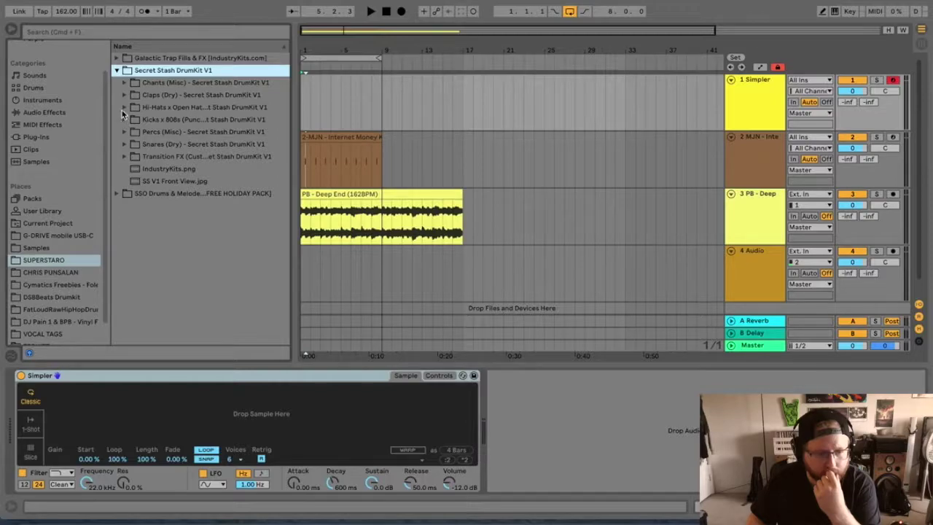
{"action": "left_click", "coordinate": [123, 108]}
Step: Audition the kit's hi-hat samples and load Flexin' (Hi-Hat).wav into the empty Simpler on track 1
{"action": "left_click", "coordinate": [161, 192]}
{"action": "left_click", "coordinate": [162, 170]}
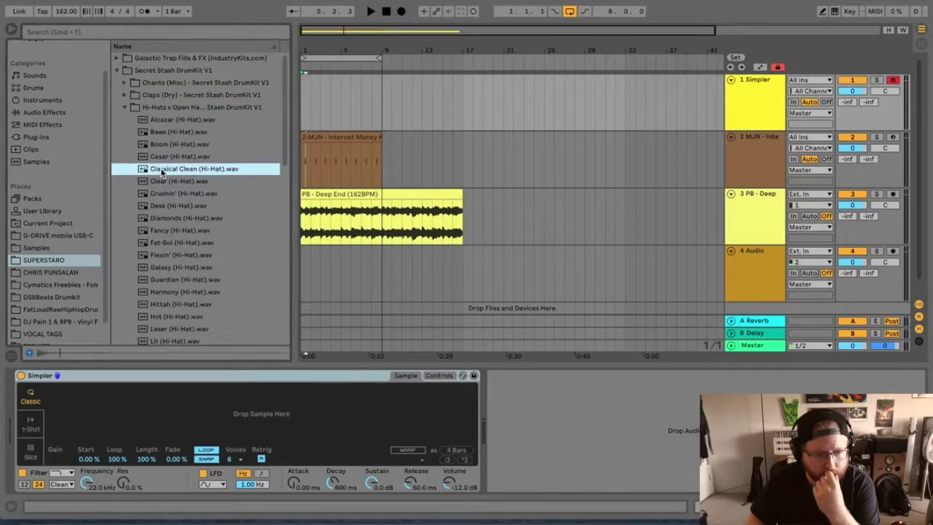
{"action": "left_click", "coordinate": [162, 156]}
{"action": "left_click", "coordinate": [161, 143]}
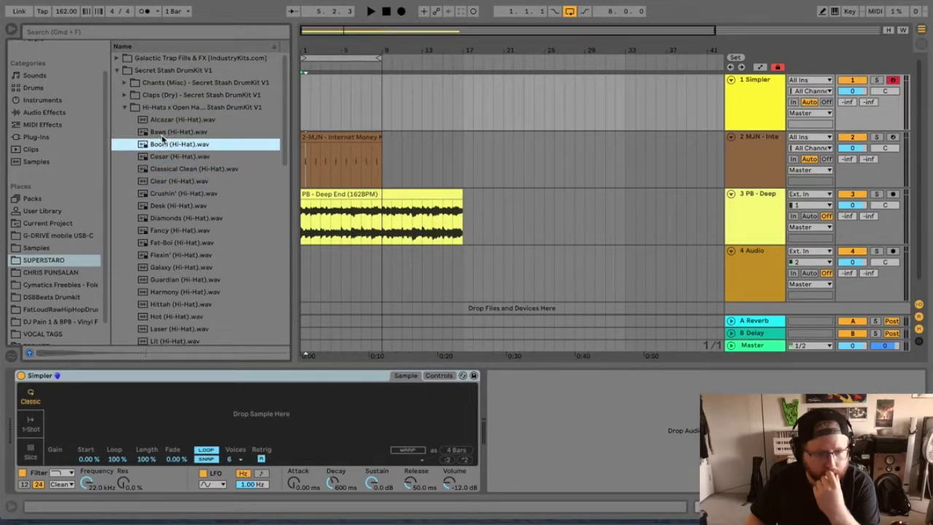
{"action": "left_click", "coordinate": [162, 132]}
{"action": "left_click", "coordinate": [162, 121]}
{"action": "left_click", "coordinate": [165, 218]}
{"action": "left_click", "coordinate": [165, 231]}
{"action": "left_click", "coordinate": [165, 244]}
{"action": "left_click", "coordinate": [165, 256]}
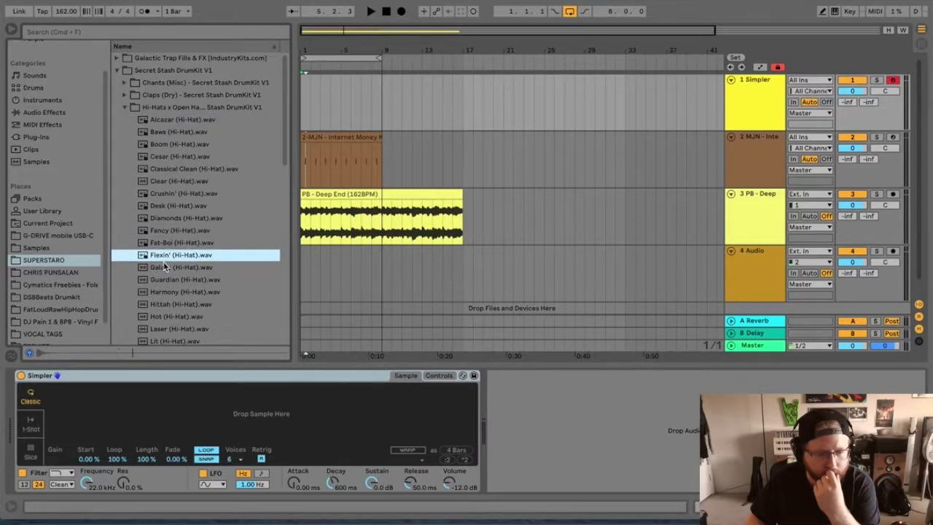
{"action": "left_click_drag", "start_coordinate": [165, 256], "coordinate": [149, 417]}
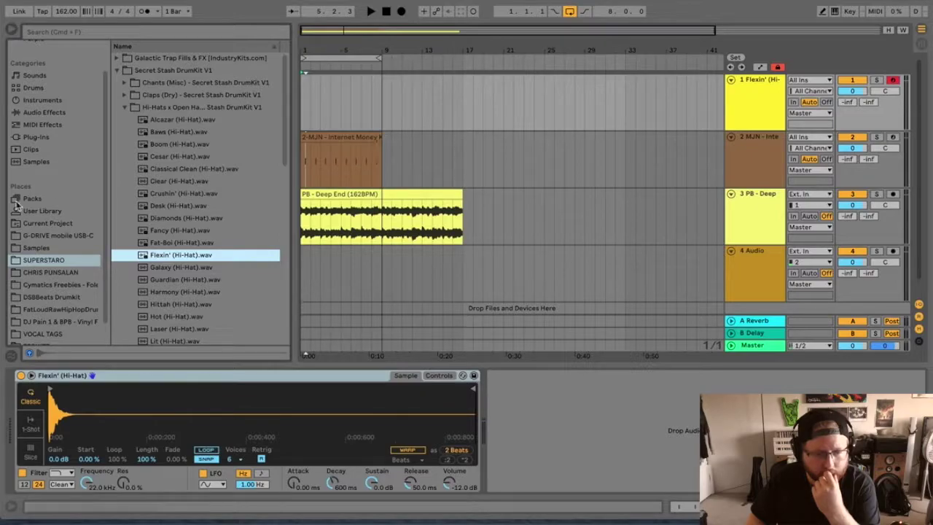
Step: Place Deadhead.mid from the JB Sauce MIDI Hi-Hat Loops folder at bar 1 of the hi-hat track and play the loop
{"action": "left_click", "coordinate": [37, 248]}
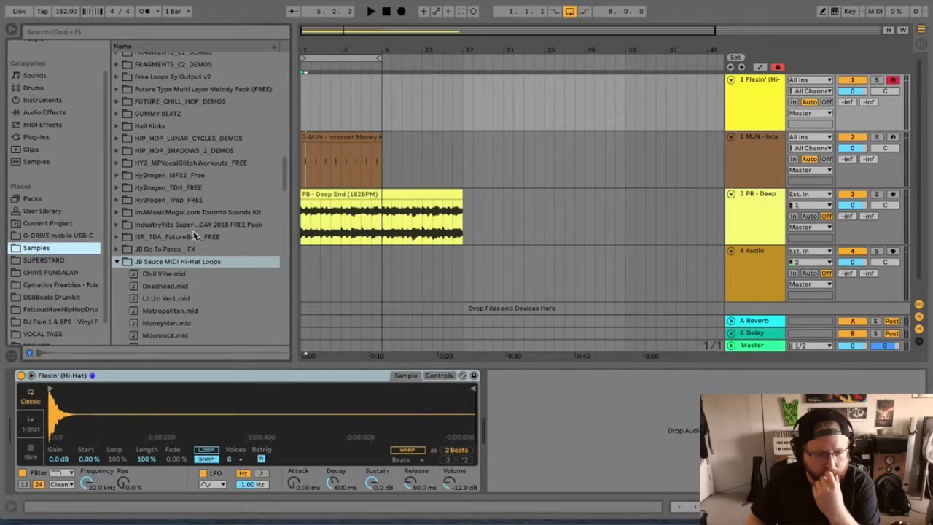
{"action": "scroll", "coordinate": [153, 255], "scroll_direction": "down", "scroll_amount": 3}
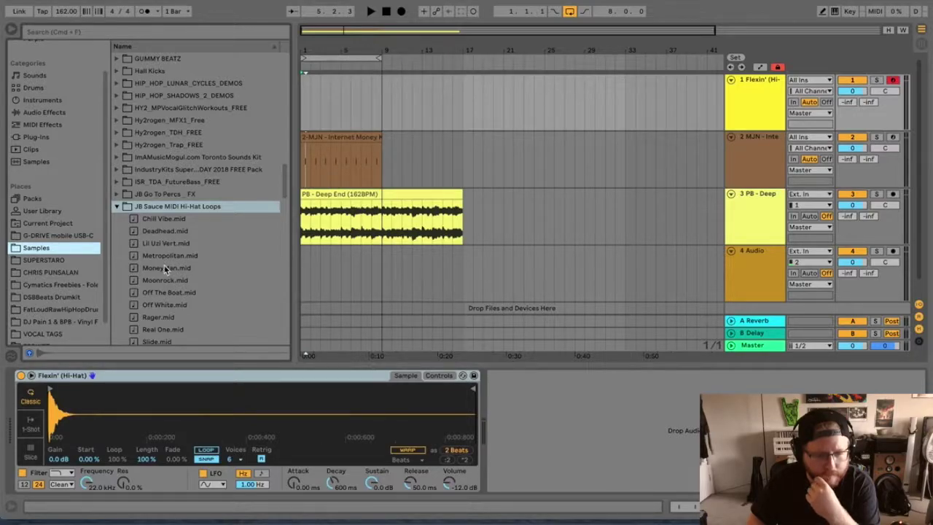
{"action": "scroll", "coordinate": [165, 268], "scroll_direction": "down", "scroll_amount": 1}
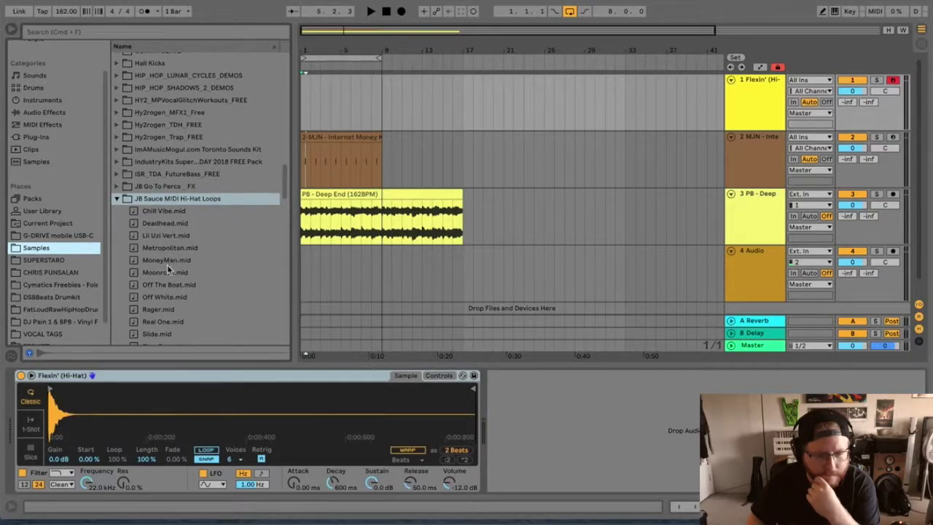
{"action": "scroll", "coordinate": [166, 326], "scroll_direction": "down", "scroll_amount": 5}
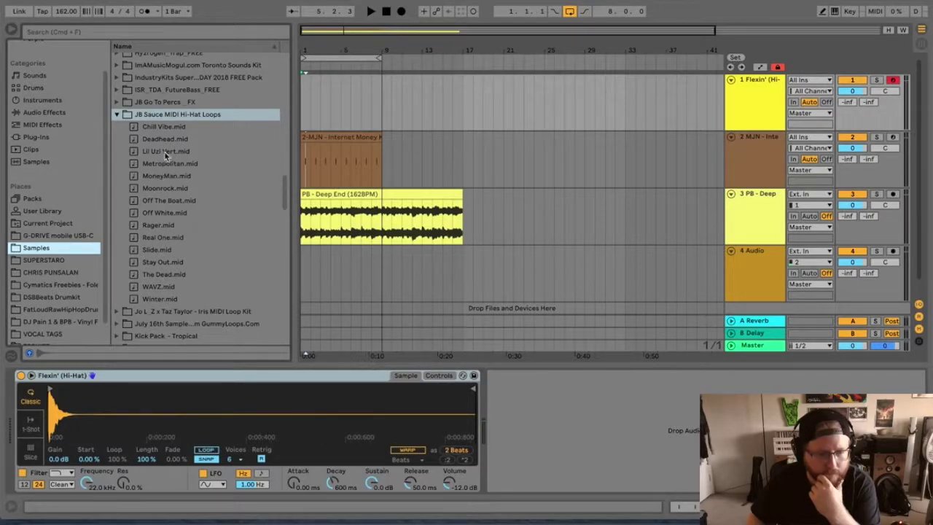
{"action": "left_click_drag", "start_coordinate": [161, 140], "coordinate": [307, 126]}
{"action": "key", "text": "space"}
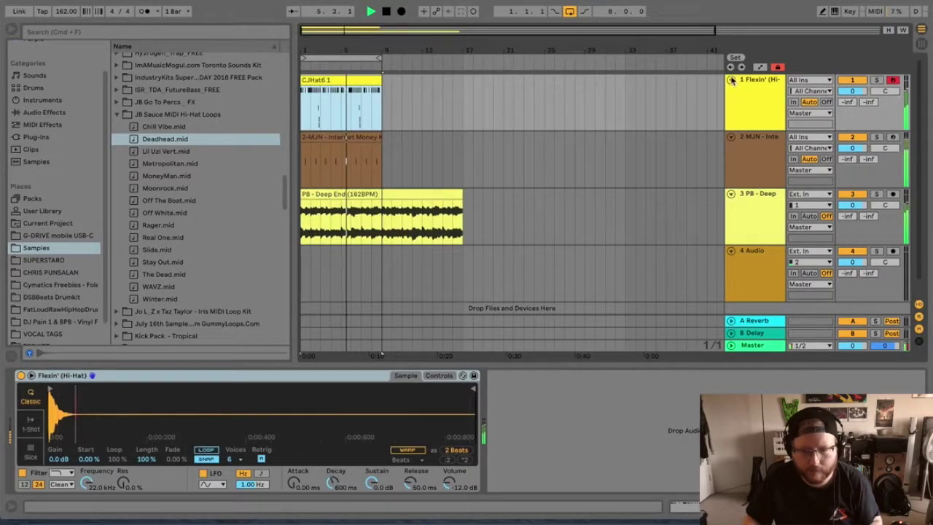
Step: Arm the MJN drum kit track for recording and try to record kicks over its existing clap clip
{"action": "left_click", "coordinate": [751, 153]}
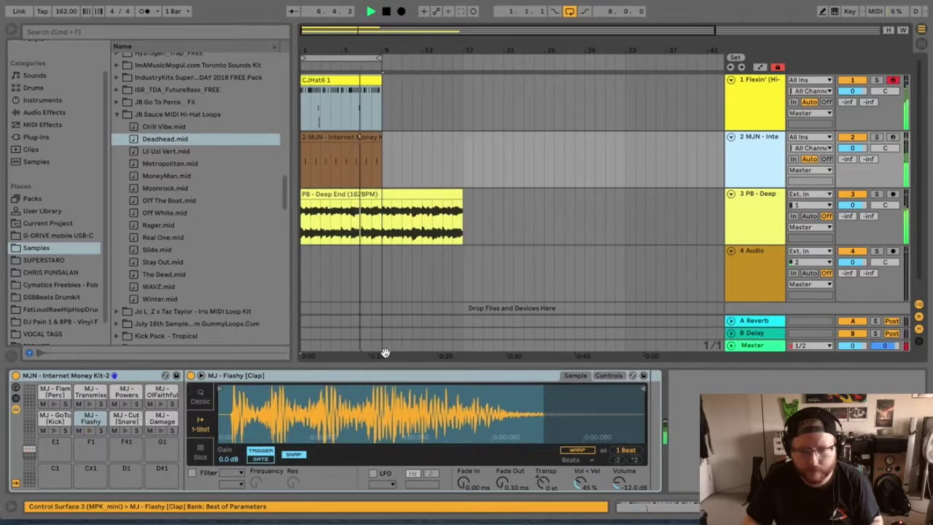
{"action": "left_click", "coordinate": [892, 139]}
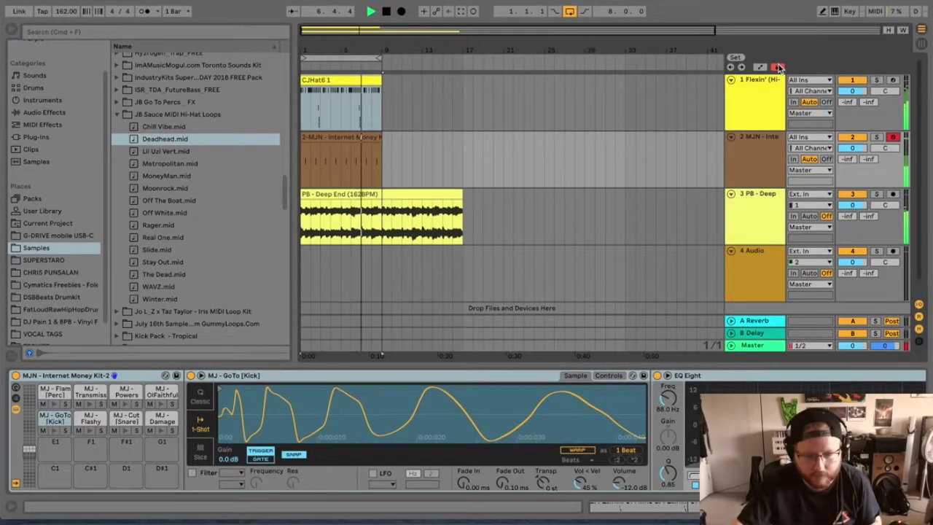
{"action": "key", "text": "space"}
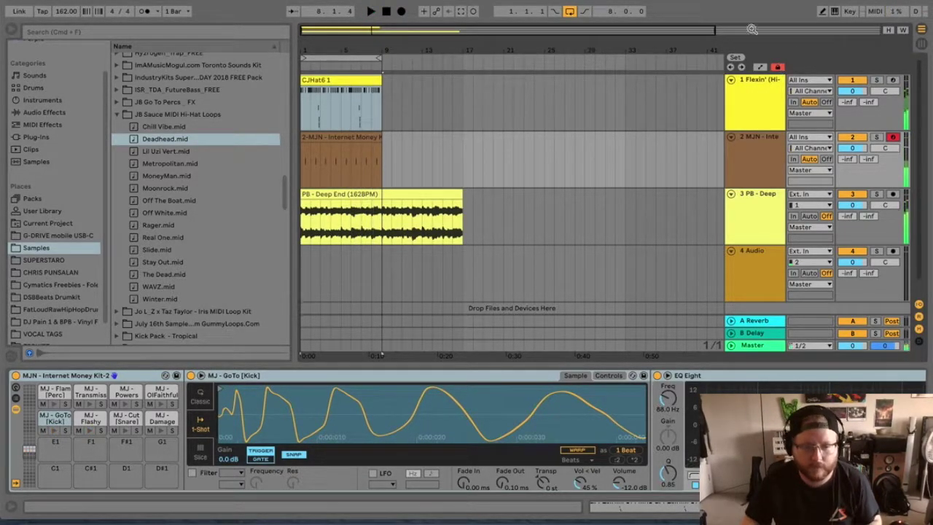
{"action": "left_click", "coordinate": [386, 11]}
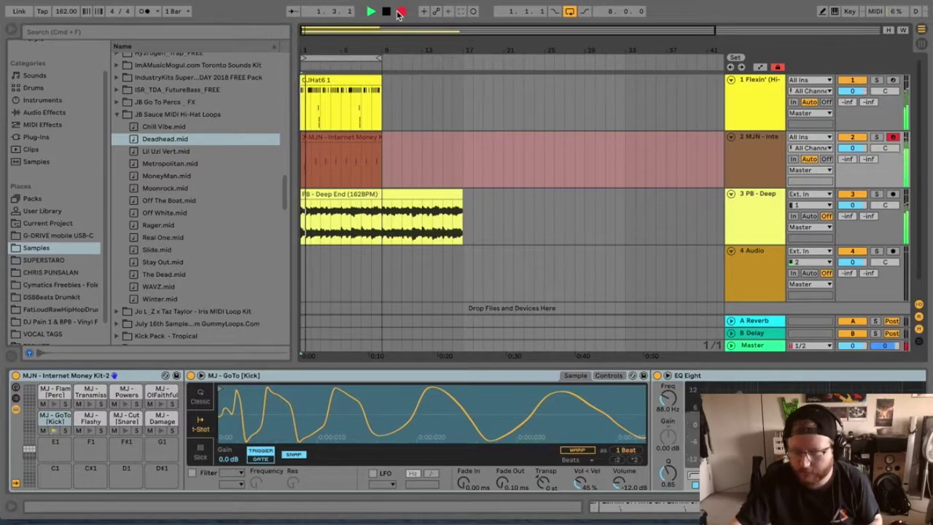
{"action": "key", "text": "space"}
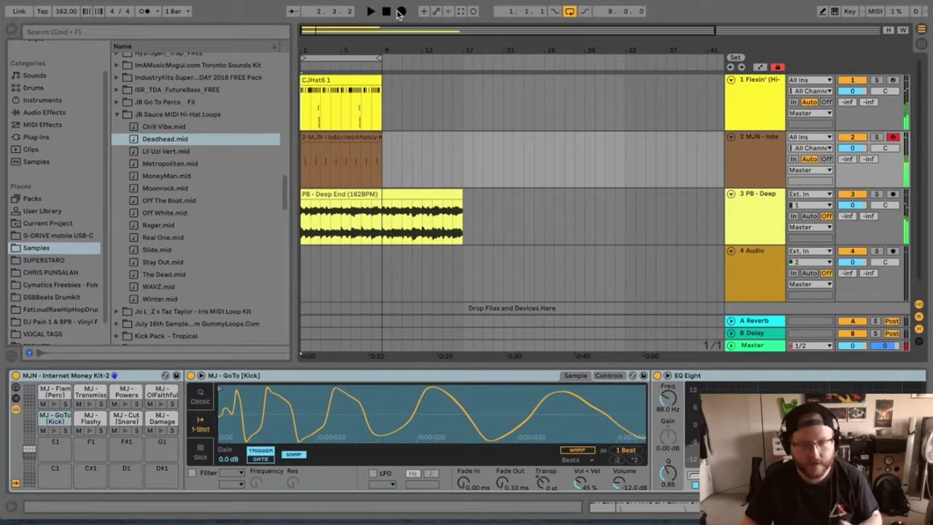
Step: Enable MIDI Arrangement Overdub and record a kick pattern into the existing clap clip over the eight-bar loop
{"action": "left_click", "coordinate": [205, 0]}
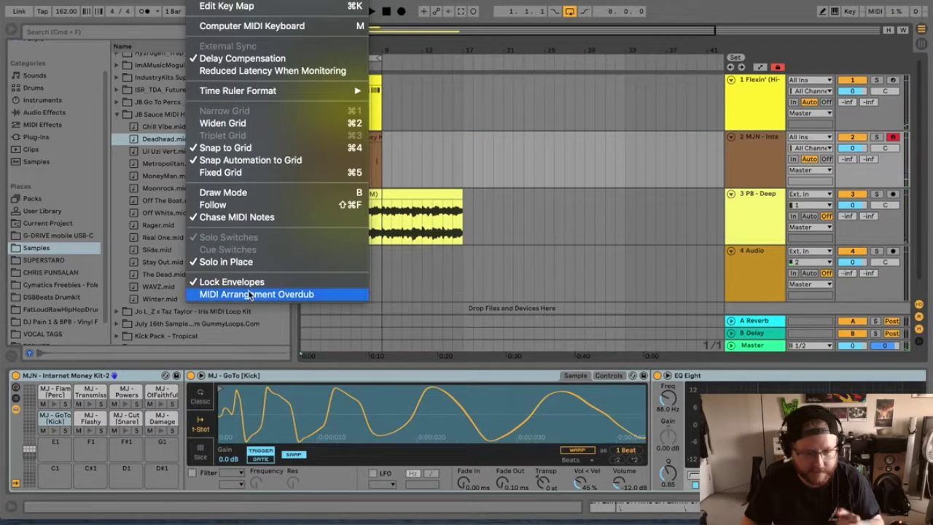
{"action": "left_click", "coordinate": [248, 294]}
{"action": "double_click", "coordinate": [323, 146]}
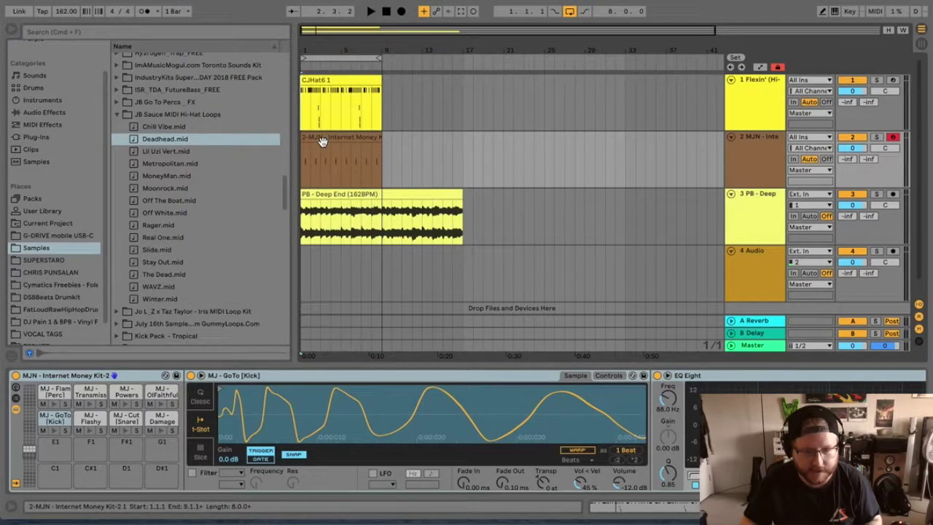
{"action": "left_click", "coordinate": [328, 353]}
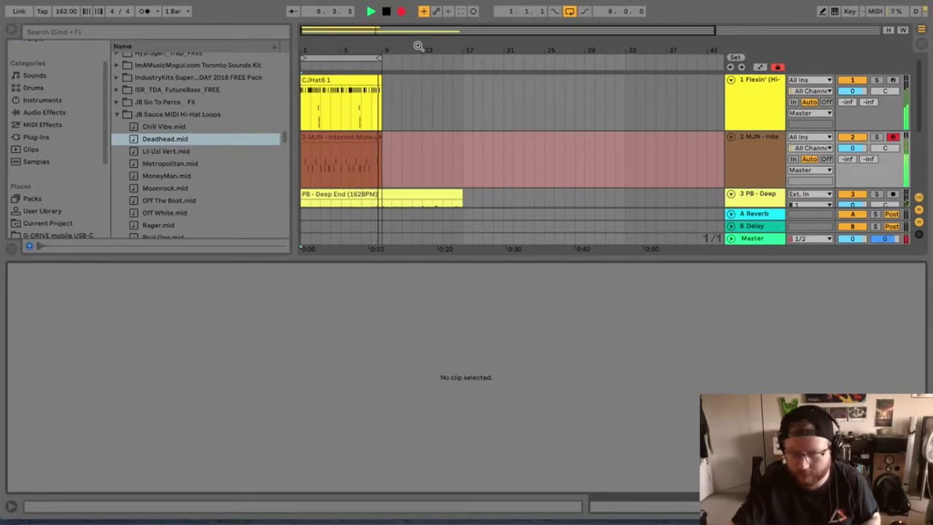
{"action": "key", "text": "space"}
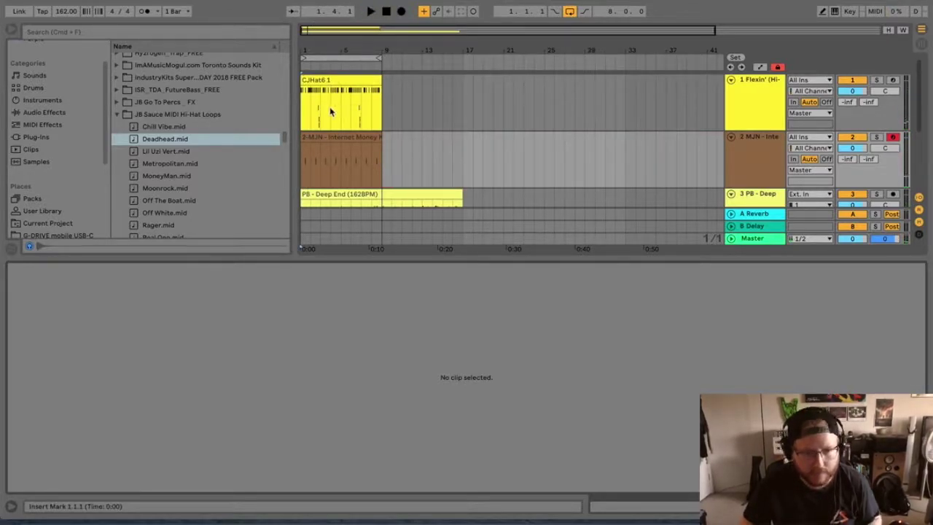
Step: Redo the undone kick recording and quantize the notes in the drum clip
{"action": "left_click", "coordinate": [108, 1]}
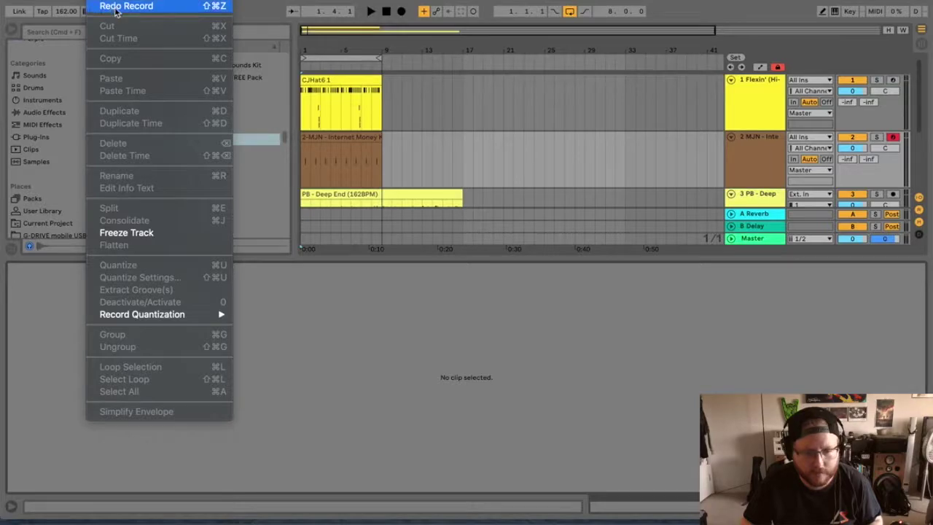
{"action": "left_click", "coordinate": [113, 7]}
{"action": "left_click", "coordinate": [316, 142]}
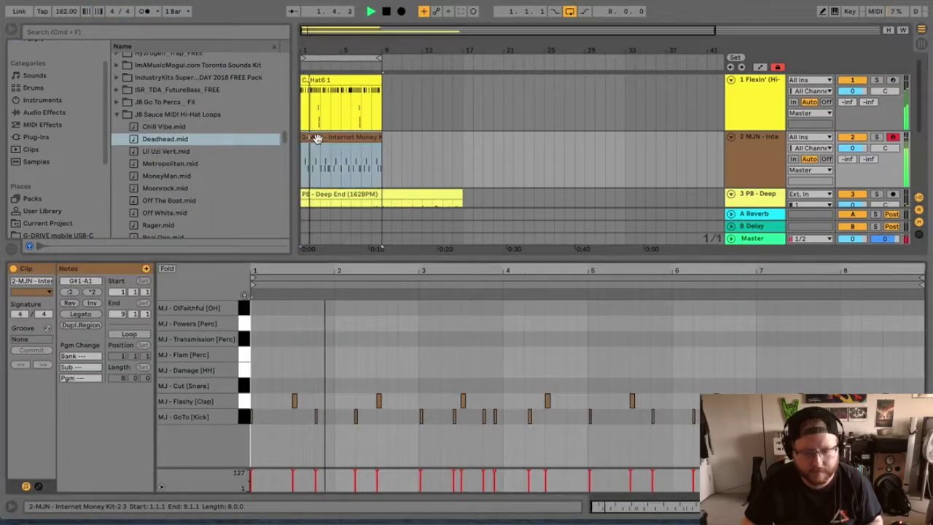
{"action": "right_click", "coordinate": [311, 380]}
{"action": "left_click", "coordinate": [354, 161]}
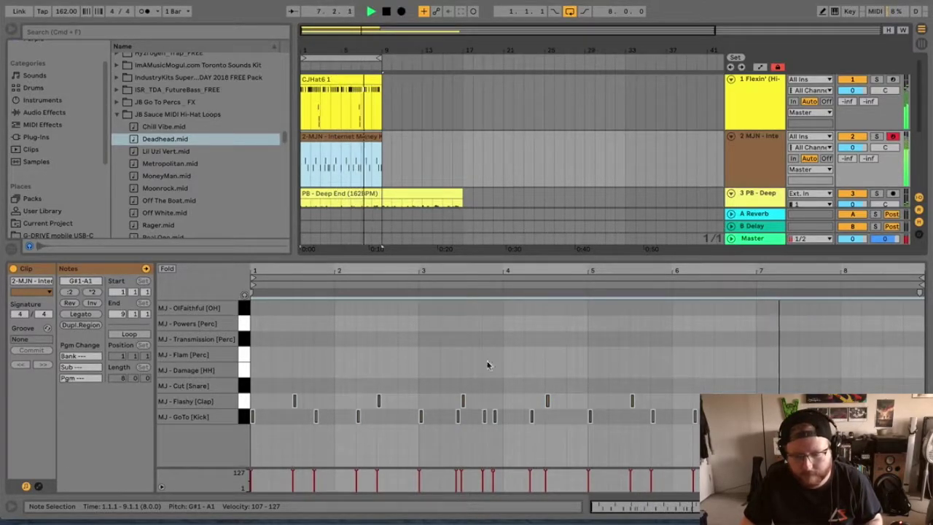
Step: Move the kick just before the bar 3 clap earlier to about 3.2.3, and the bar 4 kick earlier to 4.2.1
{"action": "left_click", "coordinate": [704, 370]}
{"action": "key", "text": "space"}
{"action": "left_click", "coordinate": [755, 298]}
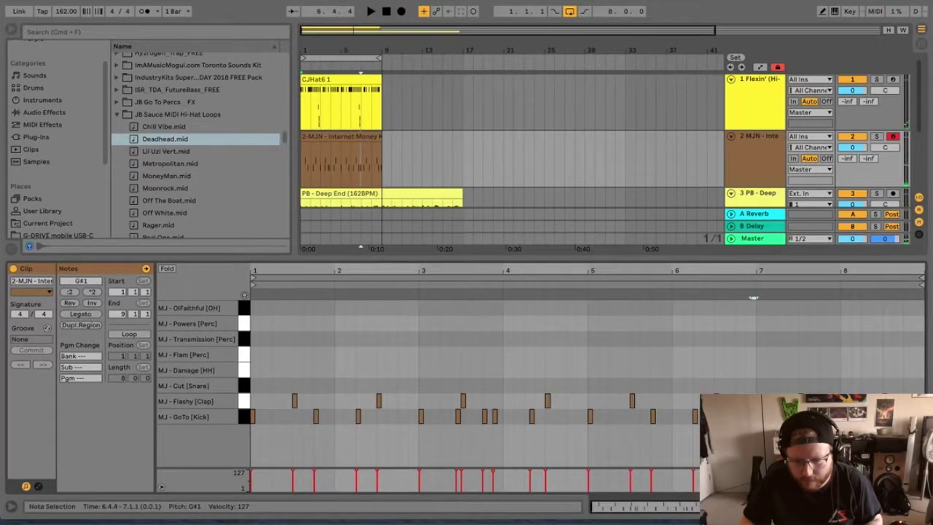
{"action": "mouse_move", "coordinate": [756, 299]}
{"action": "left_mouse_down"}
{"action": "mouse_move", "coordinate": [766, 298]}
{"action": "mouse_move", "coordinate": [756, 299]}
{"action": "left_mouse_up"}
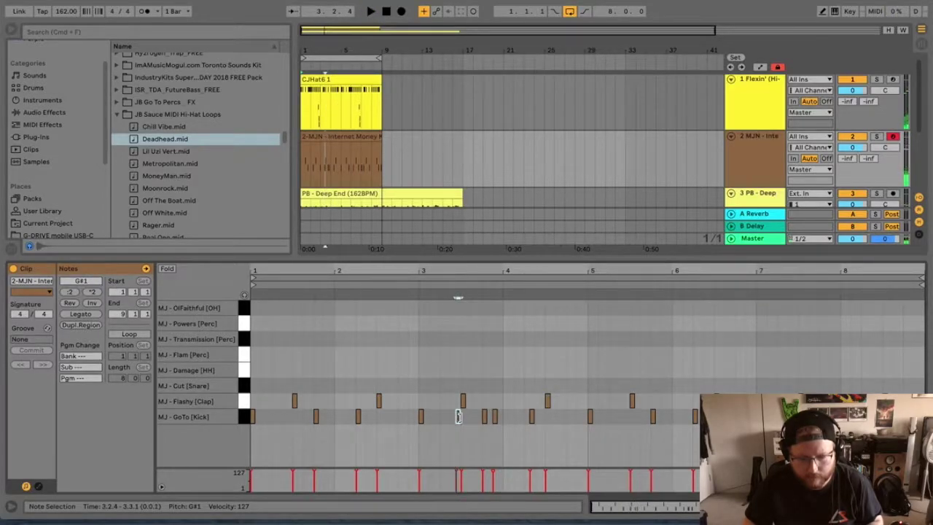
{"action": "left_click_drag", "start_coordinate": [645, 505], "coordinate": [646, 523]}
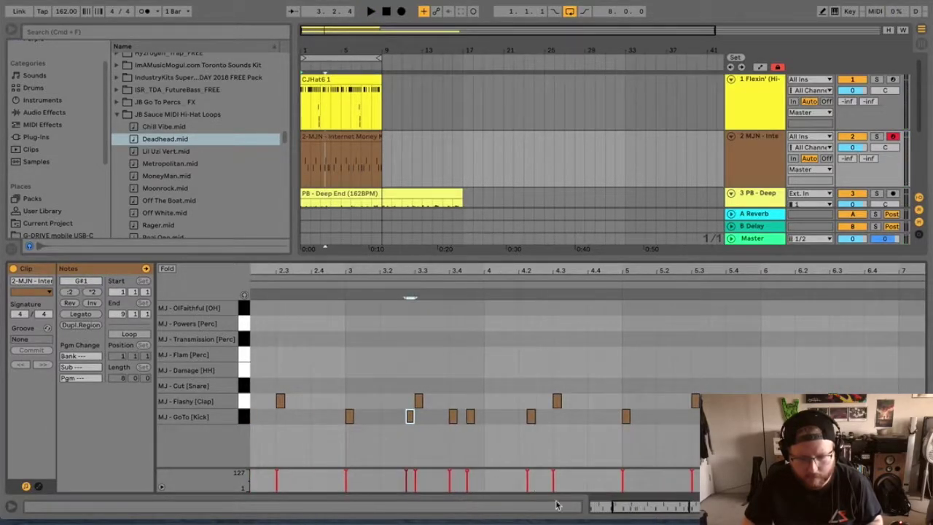
{"action": "left_click_drag", "start_coordinate": [412, 418], "coordinate": [408, 423]}
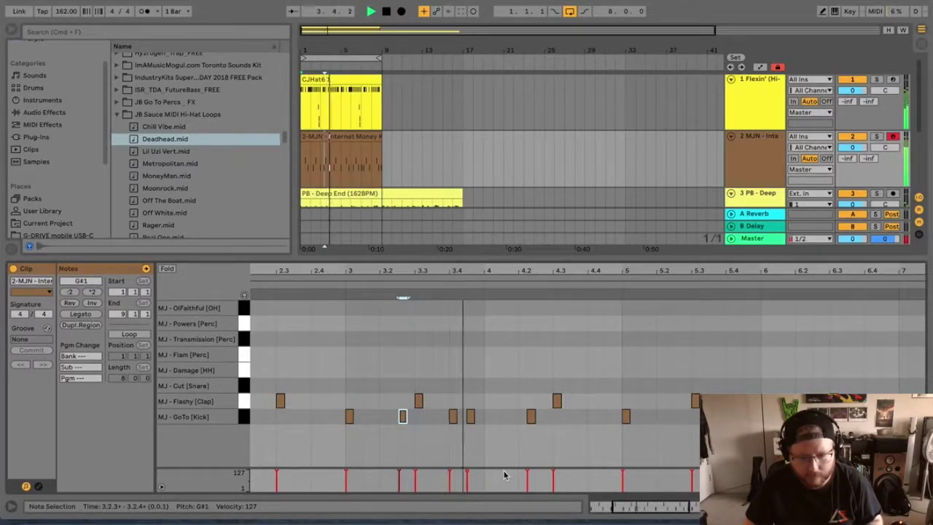
{"action": "left_click_drag", "start_coordinate": [531, 416], "coordinate": [523, 418]}
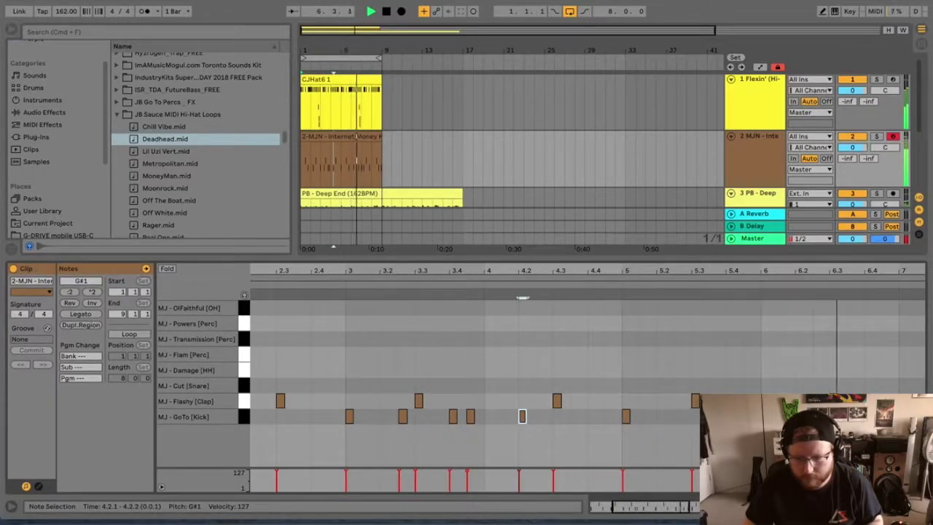
Step: Fine-tune the kick notes around 7.4.2, 8.4.1 and 8.4.3 in the drum clip while the loop plays
{"action": "left_click_drag", "start_coordinate": [649, 507], "coordinate": [677, 504]}
{"action": "left_click", "coordinate": [771, 416]}
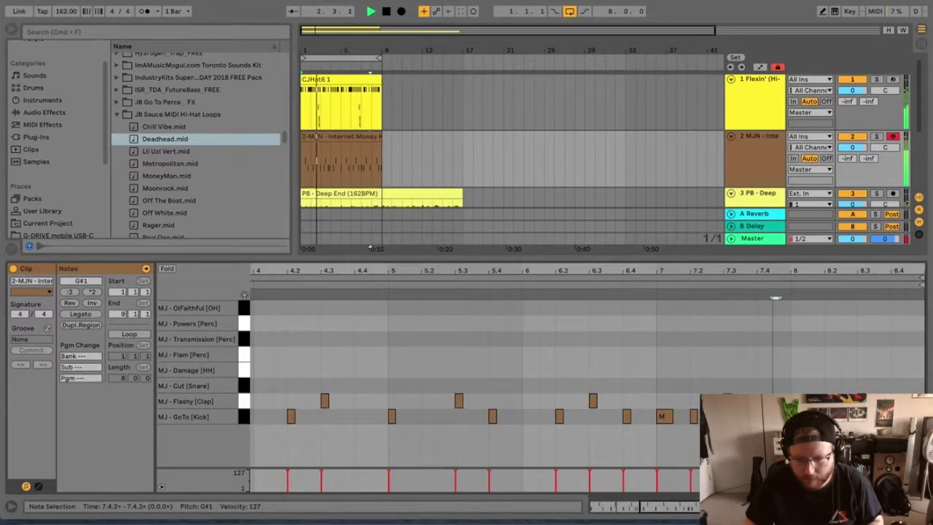
{"action": "left_click", "coordinate": [895, 416]}
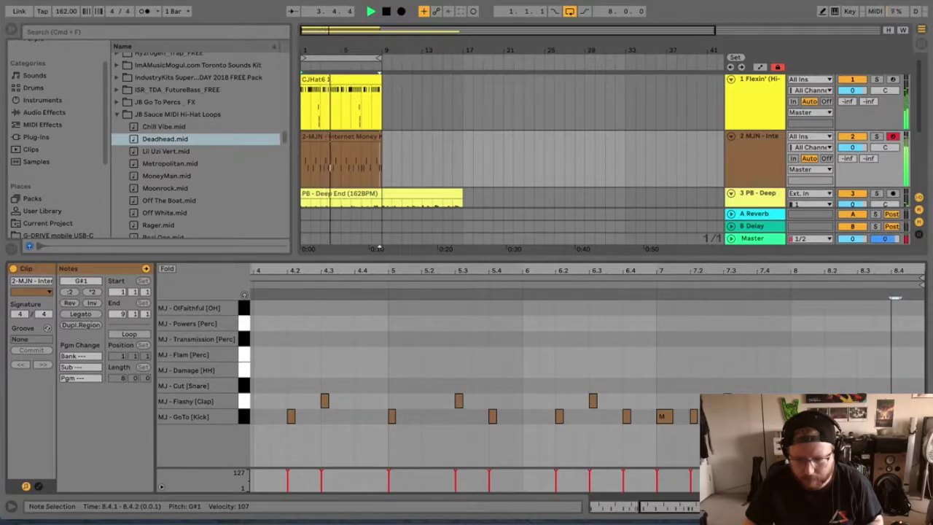
{"action": "left_click", "coordinate": [912, 416]}
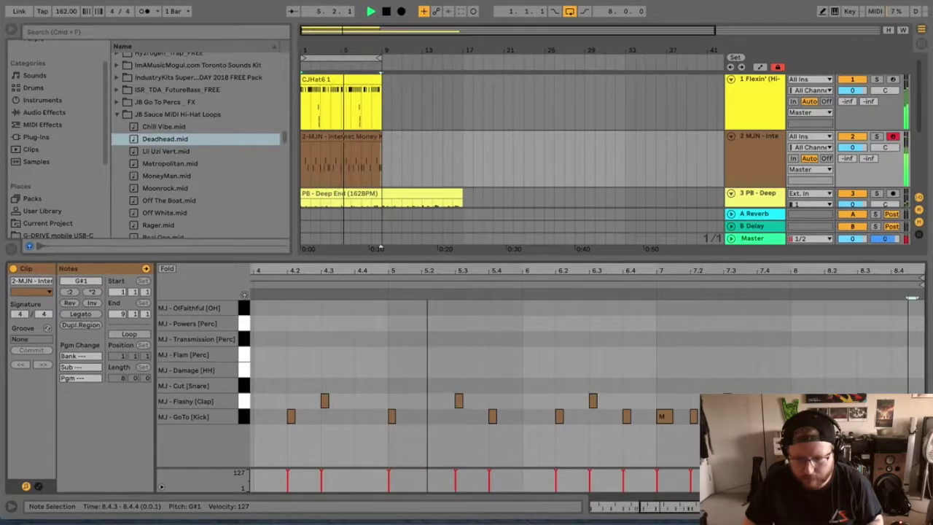
{"action": "left_click_drag", "start_coordinate": [658, 505], "coordinate": [685, 503]}
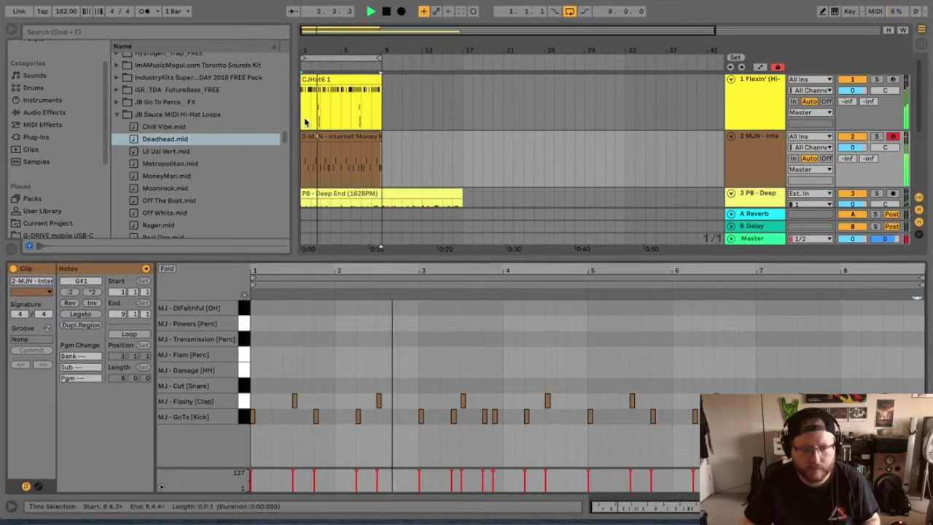
Step: Hide the clip's note editor and add a new track with an empty Simpler instrument below the 4 Audio track
{"action": "left_click", "coordinate": [921, 506]}
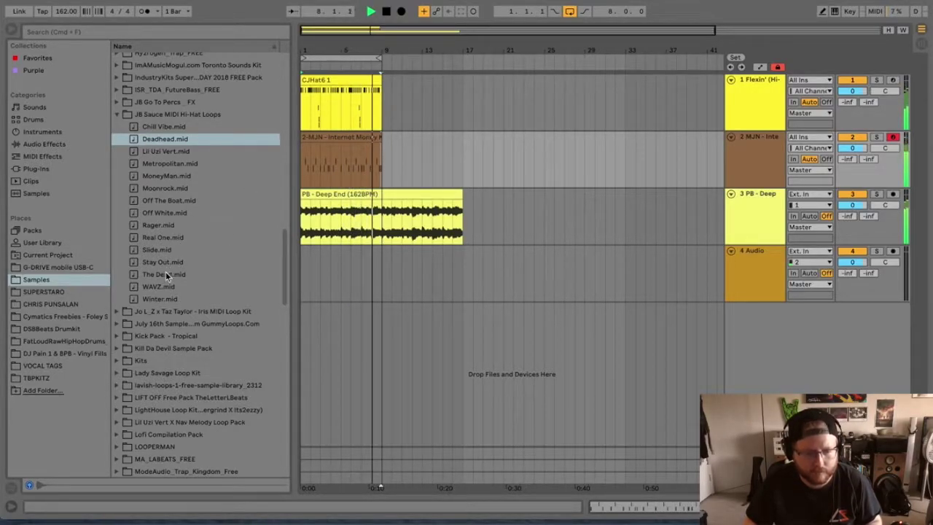
{"action": "left_click", "coordinate": [116, 115]}
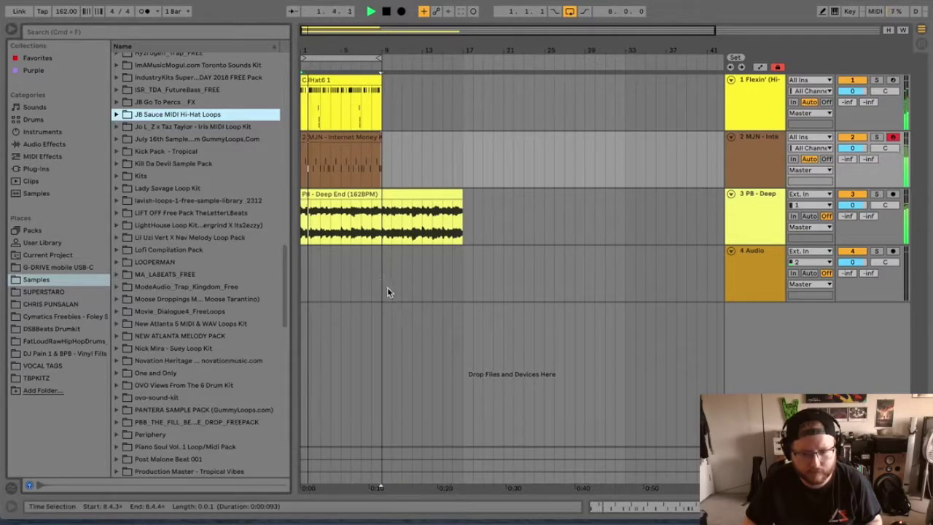
{"action": "left_click", "coordinate": [33, 144]}
{"action": "left_click", "coordinate": [40, 132]}
{"action": "left_click_drag", "start_coordinate": [152, 61], "coordinate": [773, 356]}
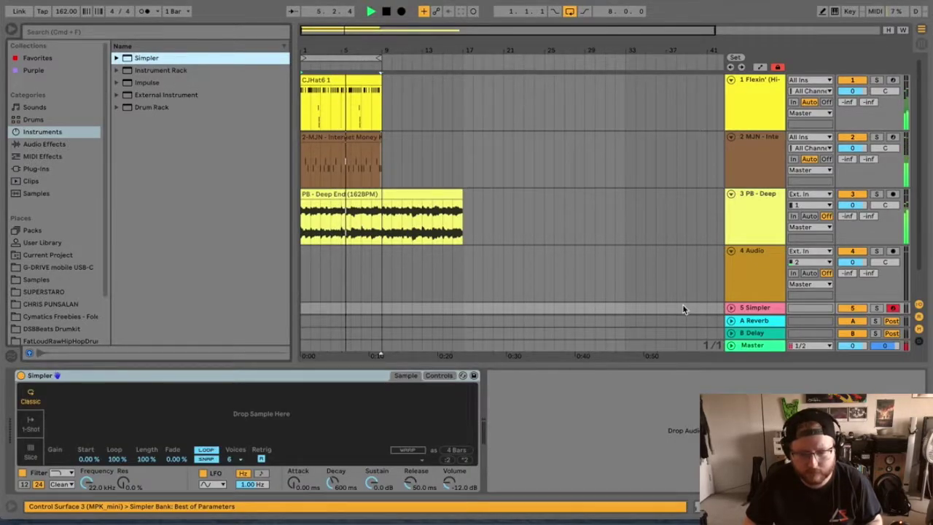
Step: Move the Simpler track directly below the Flexin' hi-hat track and open the Kicks x 808s folder of the Secret Stash DrumKit in SUPERSTARO
{"action": "left_click_drag", "start_coordinate": [744, 309], "coordinate": [747, 140]}
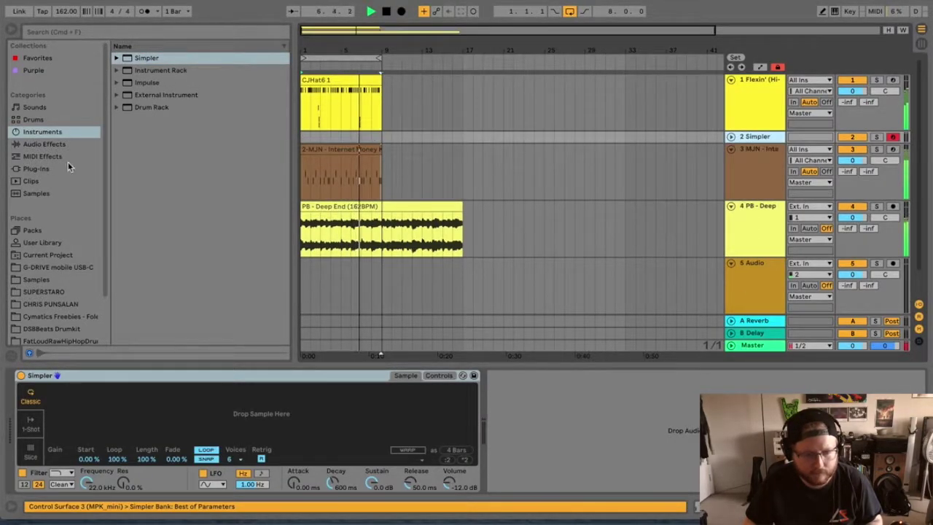
{"action": "left_click", "coordinate": [44, 291]}
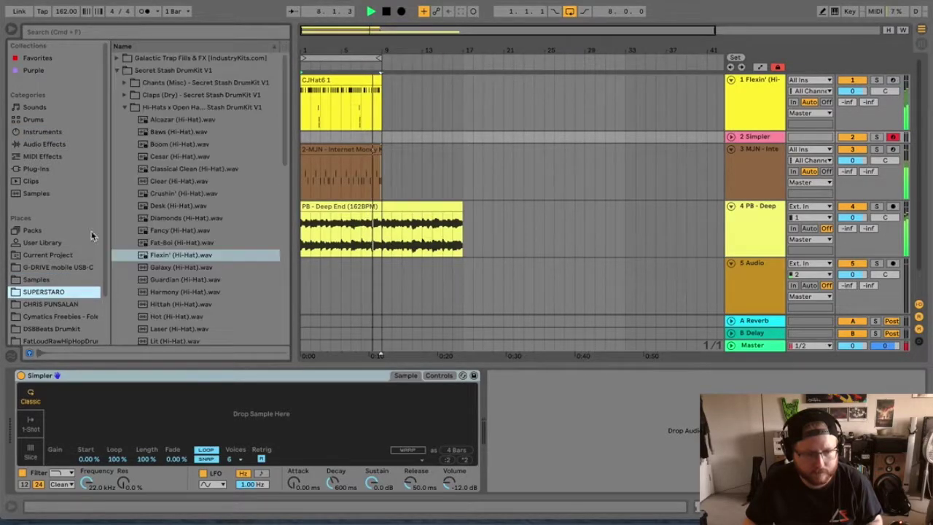
{"action": "left_click", "coordinate": [125, 107]}
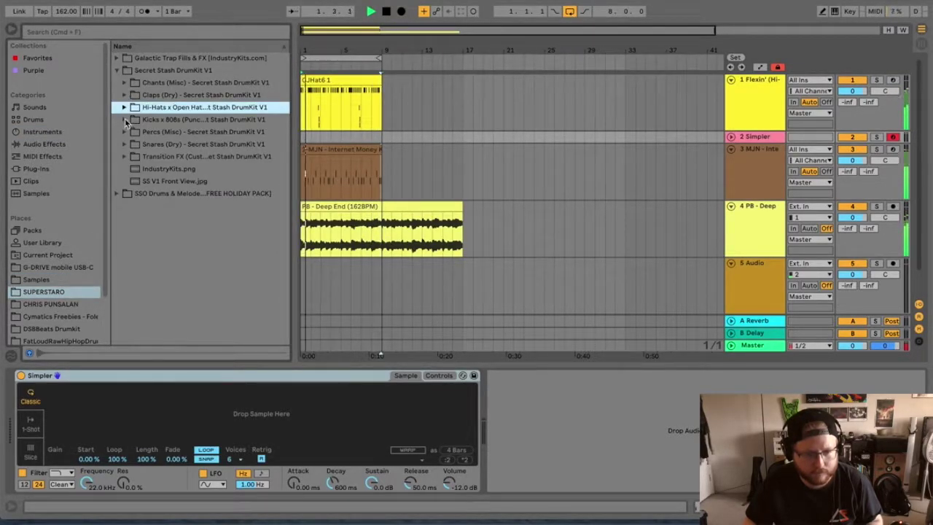
{"action": "left_click", "coordinate": [124, 120]}
Step: Audition the Secret Stash 808 samples one after another, from 808 (Blow) to 808 (Whoopi)
{"action": "left_click", "coordinate": [170, 144]}
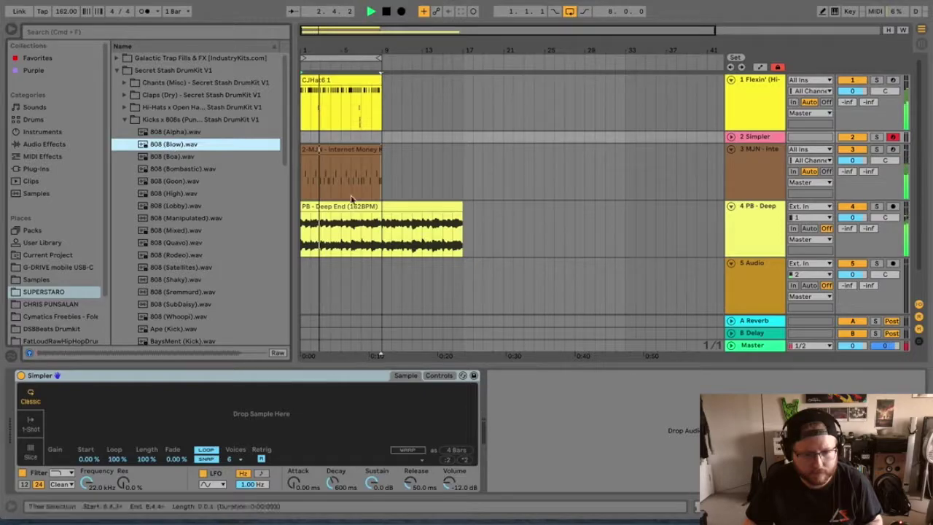
{"action": "left_click", "coordinate": [165, 157]}
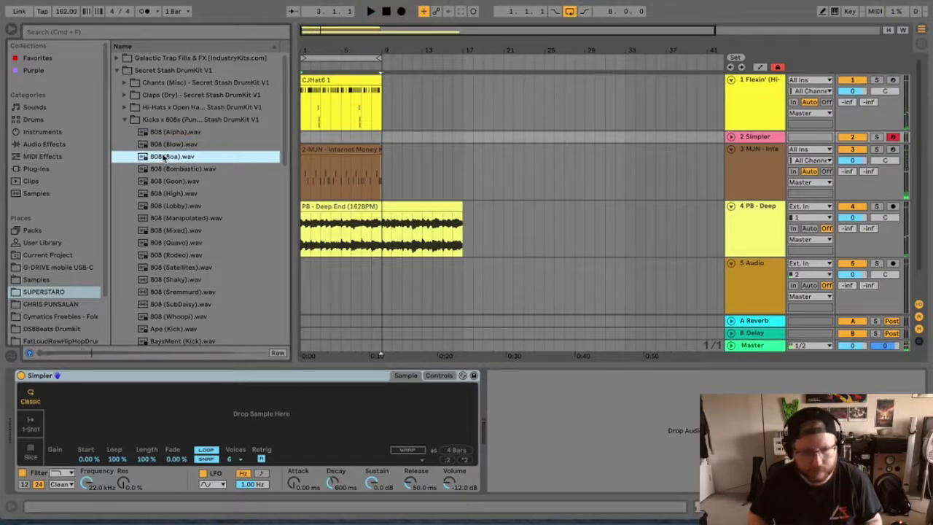
{"action": "key", "text": "Down"}
{"action": "key", "text": "Down"}
{"action": "key", "text": "Down"}
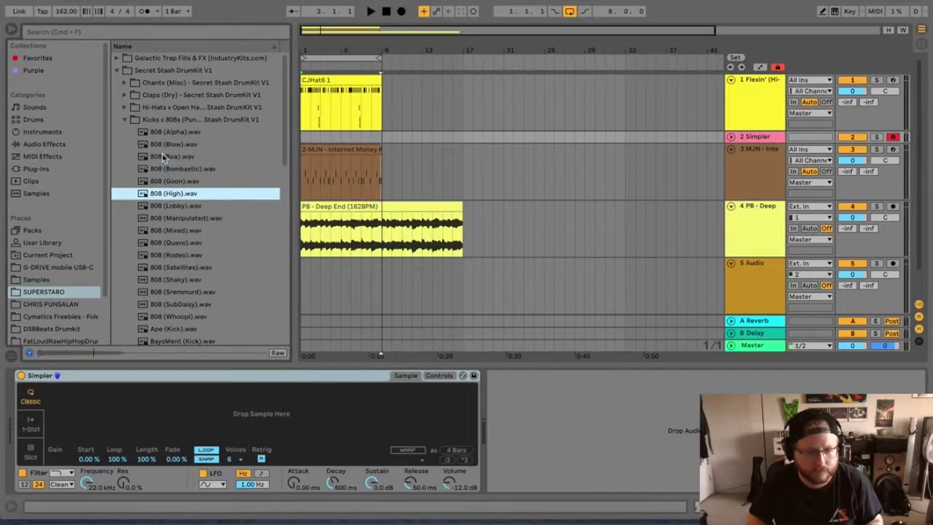
{"action": "key", "text": "Down"}
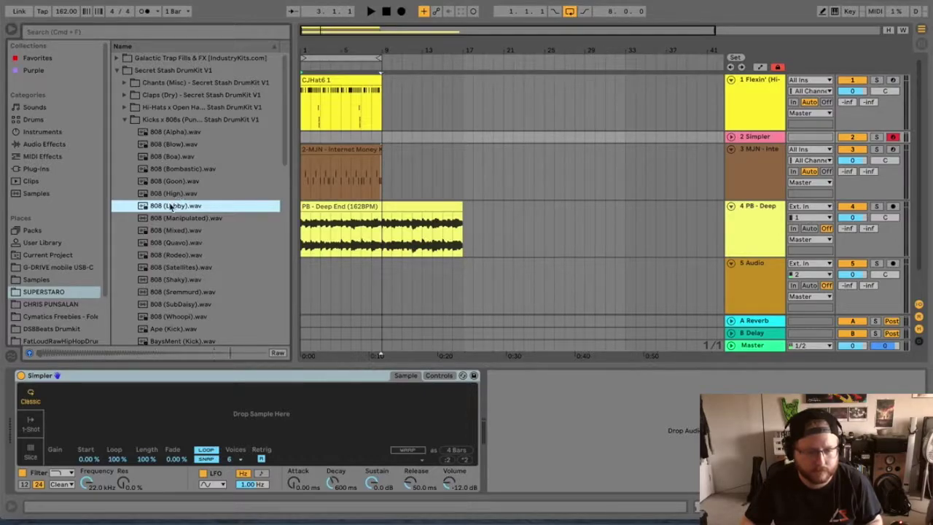
{"action": "key", "text": "Down"}
{"action": "key", "text": "Down"}
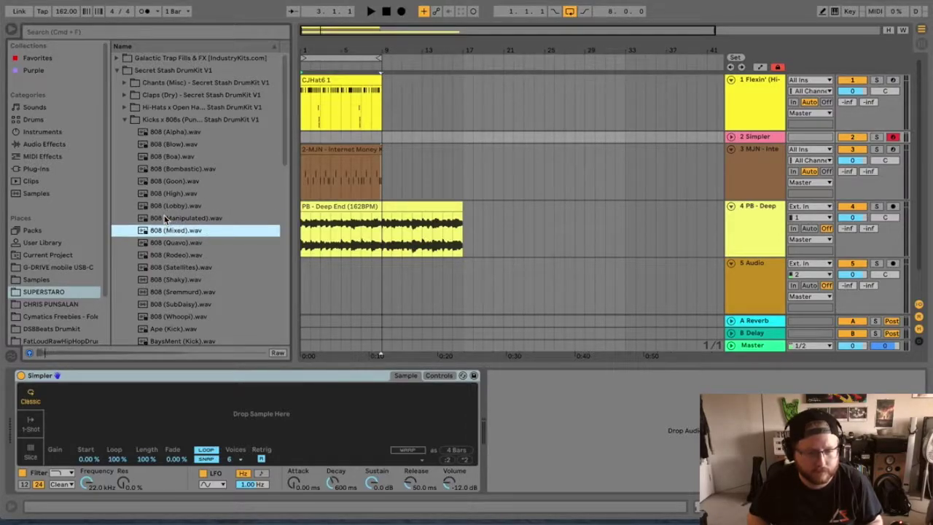
{"action": "key", "text": "Down"}
{"action": "key", "text": "Down"}
{"action": "key", "text": "Down"}
{"action": "key", "text": "Down"}
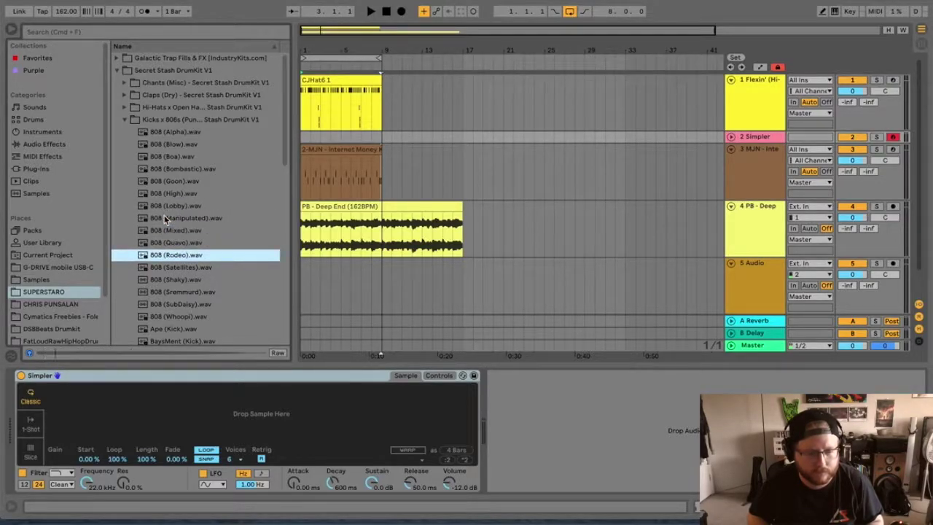
{"action": "key", "text": "Down"}
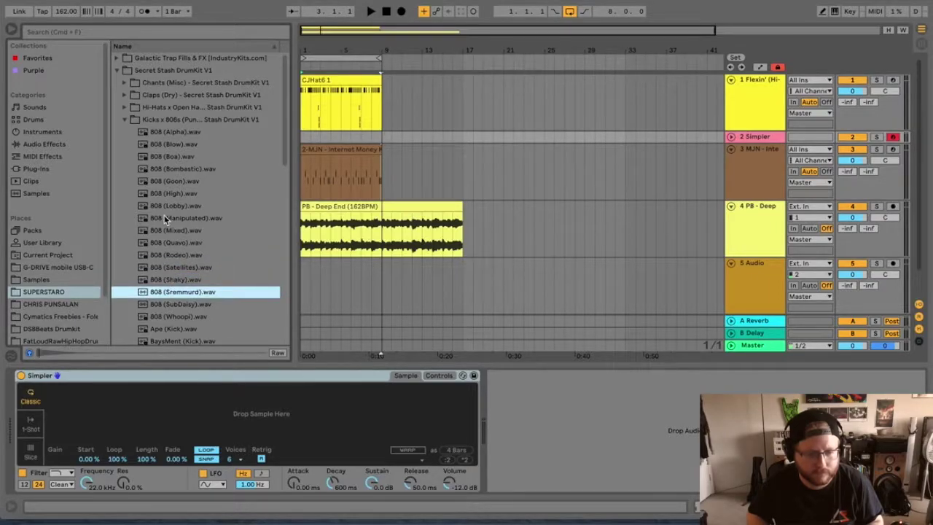
{"action": "key", "text": "Down"}
{"action": "scroll", "coordinate": [161, 214], "scroll_direction": "down", "scroll_amount": 1}
{"action": "key", "text": "Down"}
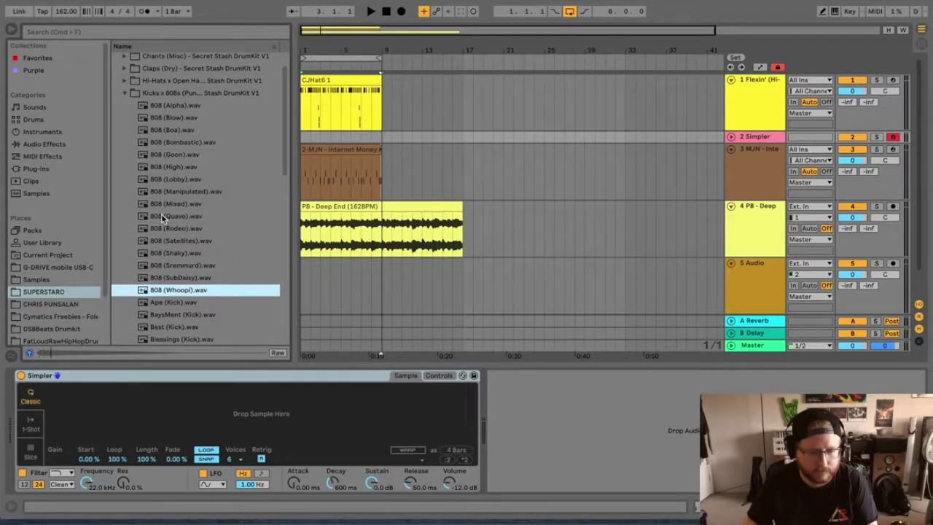
{"action": "scroll", "coordinate": [161, 213], "scroll_direction": "down", "scroll_amount": 1}
{"action": "key", "text": "Down"}
{"action": "key", "text": "Up"}
{"action": "key", "text": "Up"}
Step: Listen again to the first Secret Stash 808s, from 808 (Alpha) through 808 (High)
{"action": "left_click", "coordinate": [169, 100]}
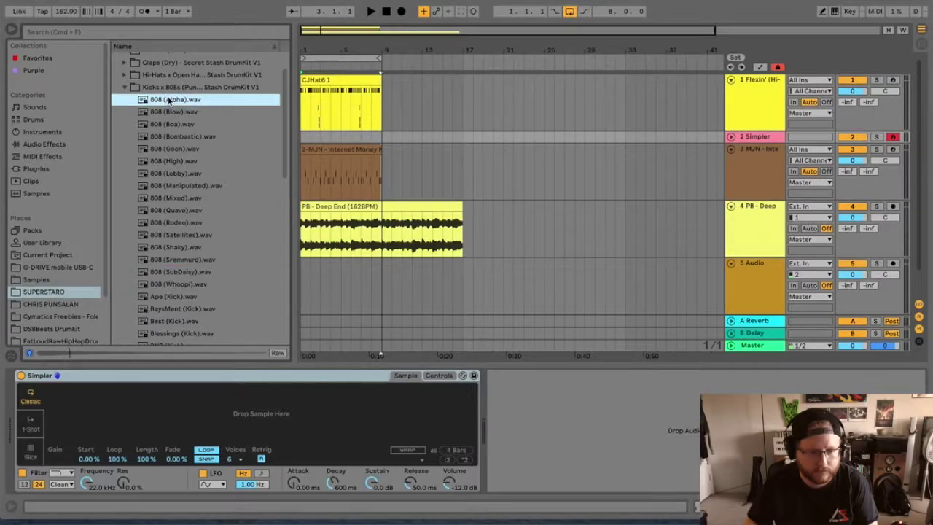
{"action": "left_click", "coordinate": [169, 111]}
{"action": "left_click", "coordinate": [169, 124]}
{"action": "left_click", "coordinate": [169, 135]}
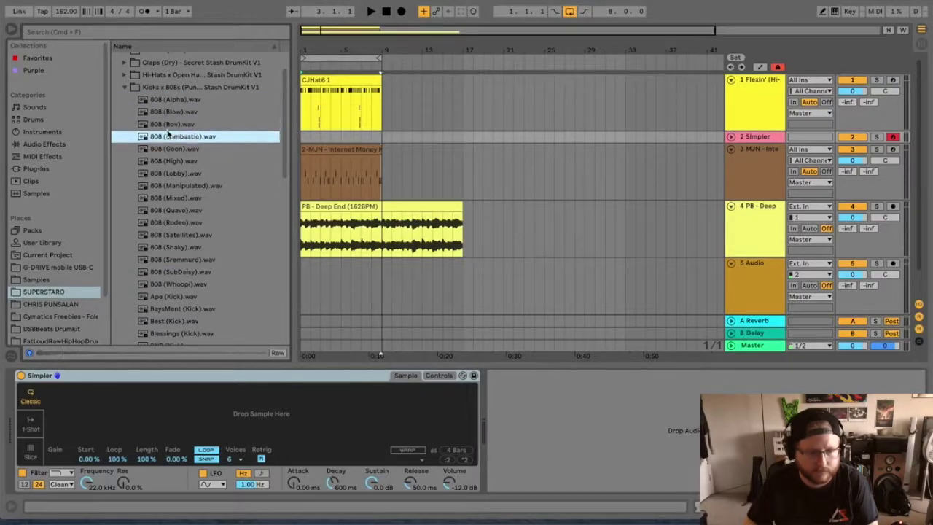
{"action": "key", "text": "Down"}
{"action": "key", "text": "Down"}
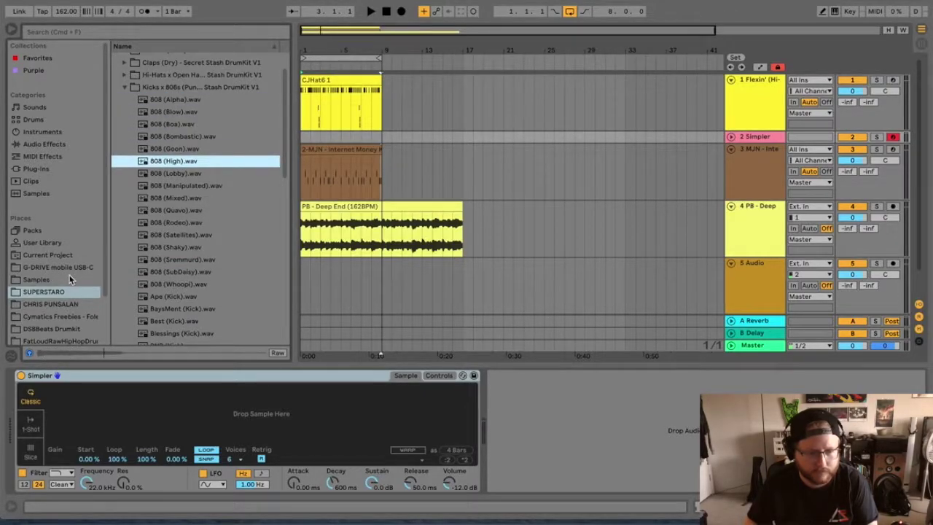
Step: Open the 808s folder of the oath kit (wav supply) under Kits in the Samples place
{"action": "left_click", "coordinate": [70, 279]}
{"action": "scroll", "coordinate": [146, 240], "scroll_direction": "down", "scroll_amount": 5}
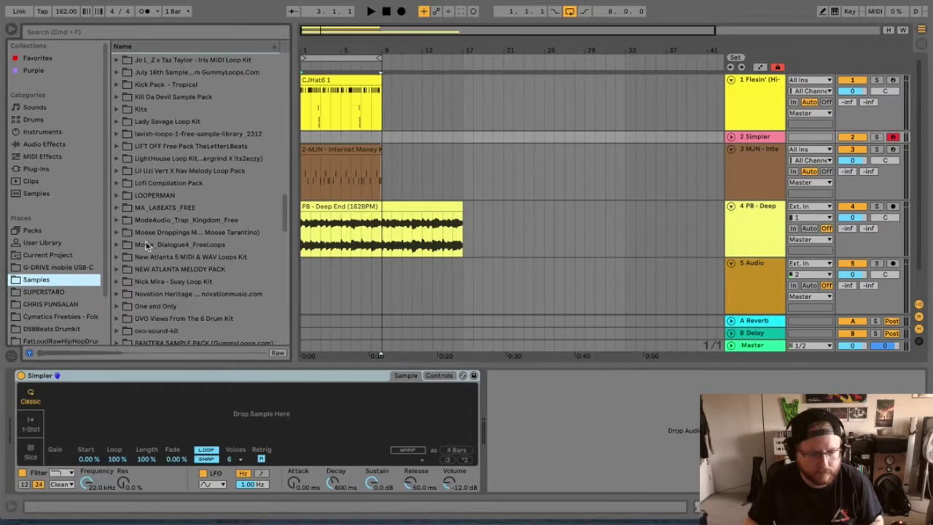
{"action": "left_click", "coordinate": [117, 103]}
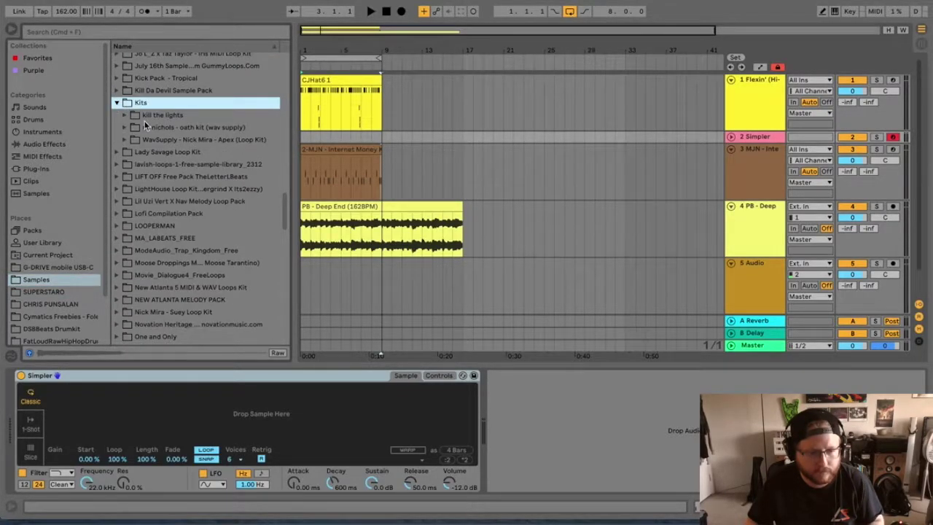
{"action": "left_click", "coordinate": [125, 128]}
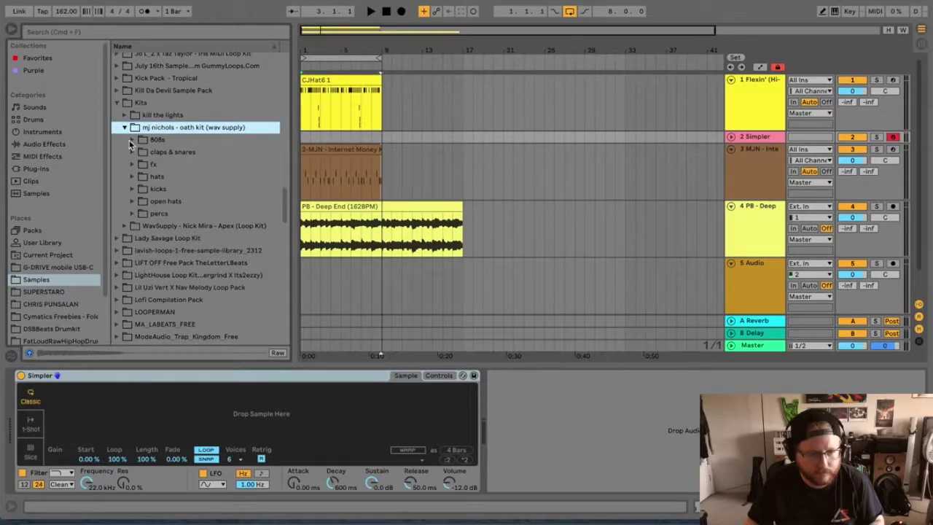
{"action": "left_click", "coordinate": [131, 139]}
Step: Audition the oath kit's 808 samples in order, from MJ - Bully to MJ - Wrath
{"action": "left_click", "coordinate": [165, 153]}
{"action": "left_click", "coordinate": [166, 164]}
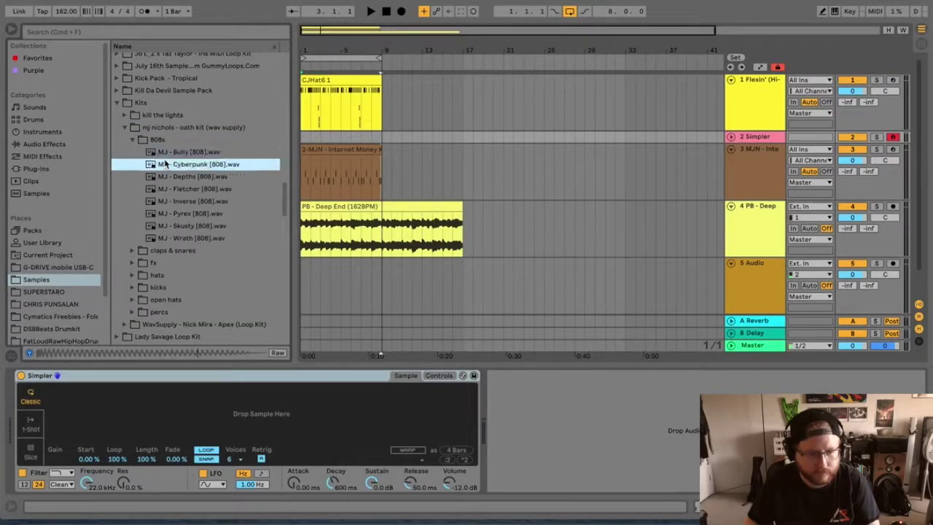
{"action": "key", "text": "Down"}
{"action": "key", "text": "Down"}
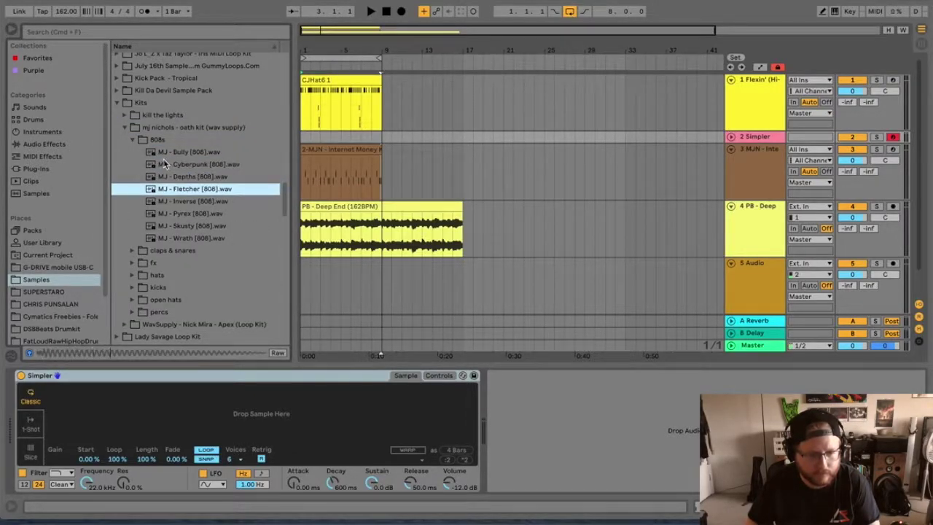
{"action": "key", "text": "Down"}
{"action": "key", "text": "Down"}
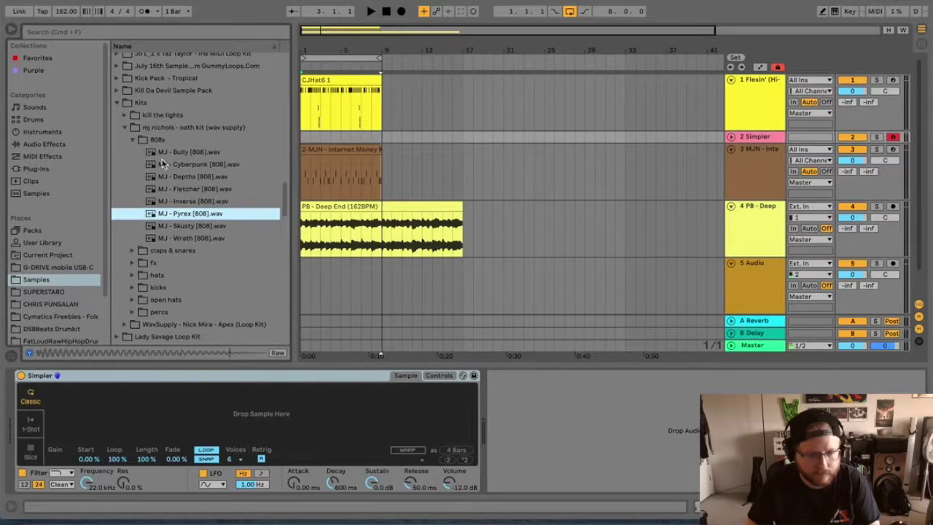
{"action": "key", "text": "Down"}
{"action": "key", "text": "Down"}
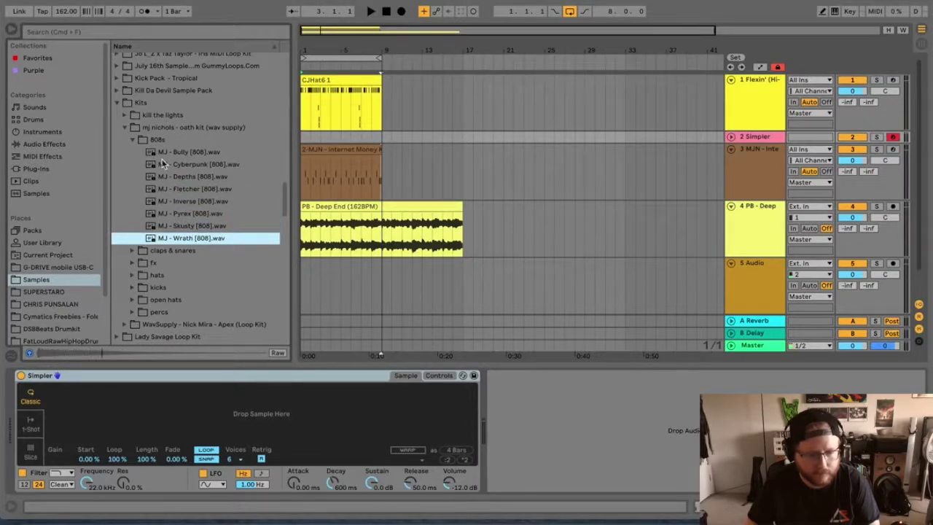
Step: Go back up the oath kit's 808s to MJ - Bully and load it into the empty Simpler
{"action": "key", "text": "Up"}
{"action": "key", "text": "Up"}
{"action": "key", "text": "Up"}
{"action": "key", "text": "Up"}
{"action": "key", "text": "Up"}
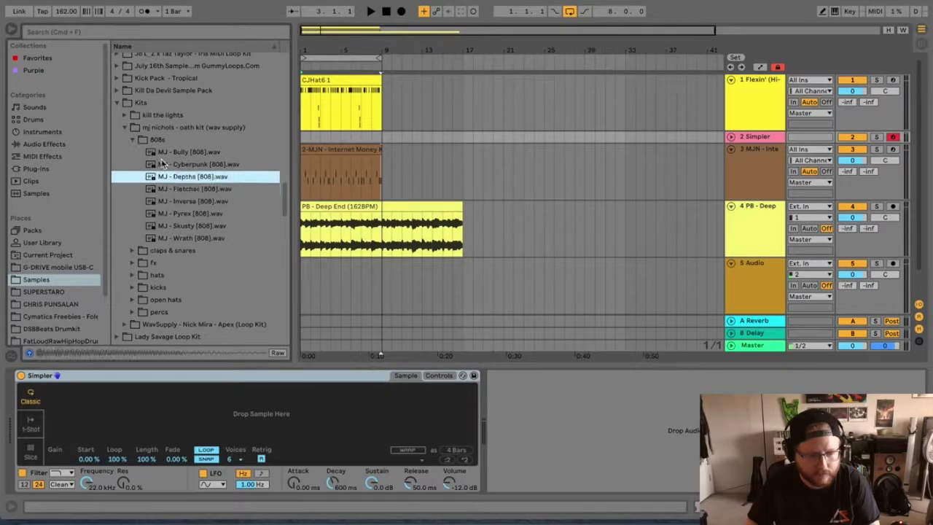
{"action": "key", "text": "Up"}
{"action": "key", "text": "Up"}
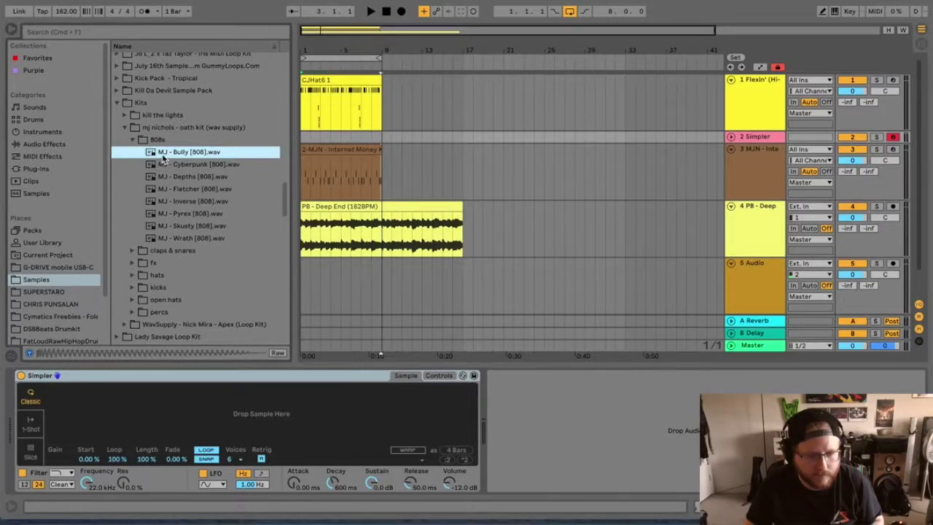
{"action": "left_click_drag", "start_coordinate": [113, 413], "coordinate": [101, 419]}
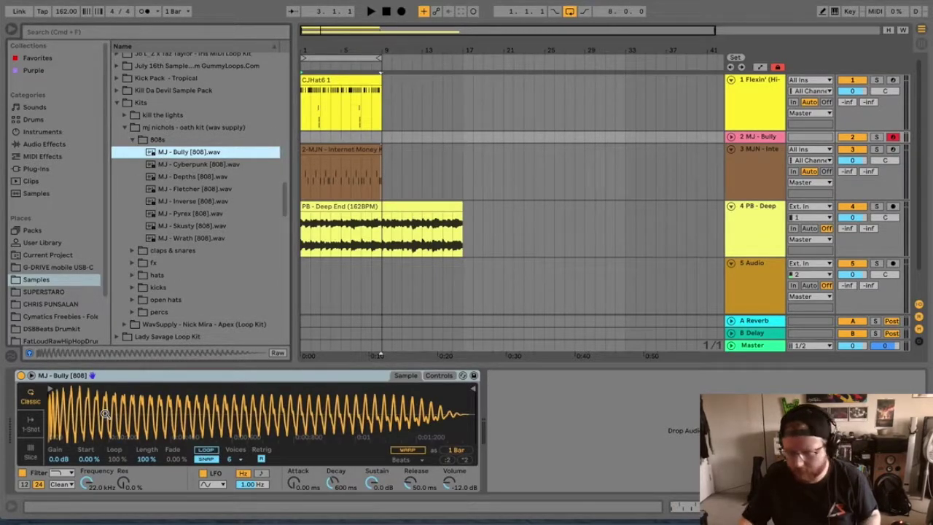
{"action": "key", "text": "space"}
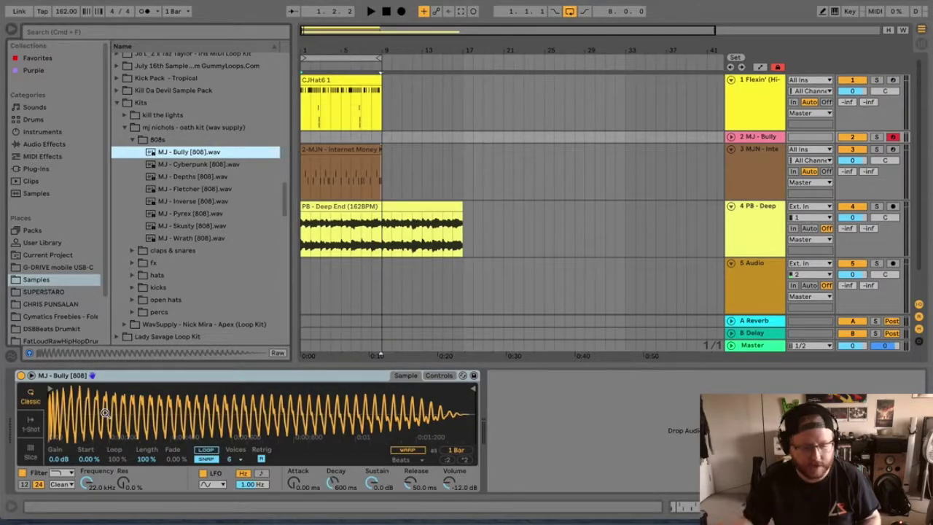
Step: Play the loop and add the Vinyl Drawbs rack from Piano & Keys as a new track below 5 Audio
{"action": "left_click", "coordinate": [751, 232]}
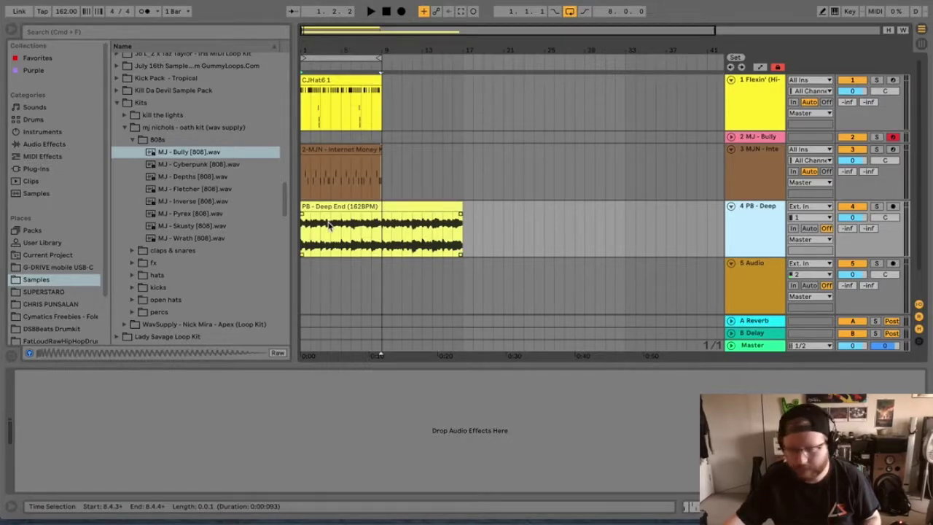
{"action": "key", "text": "space"}
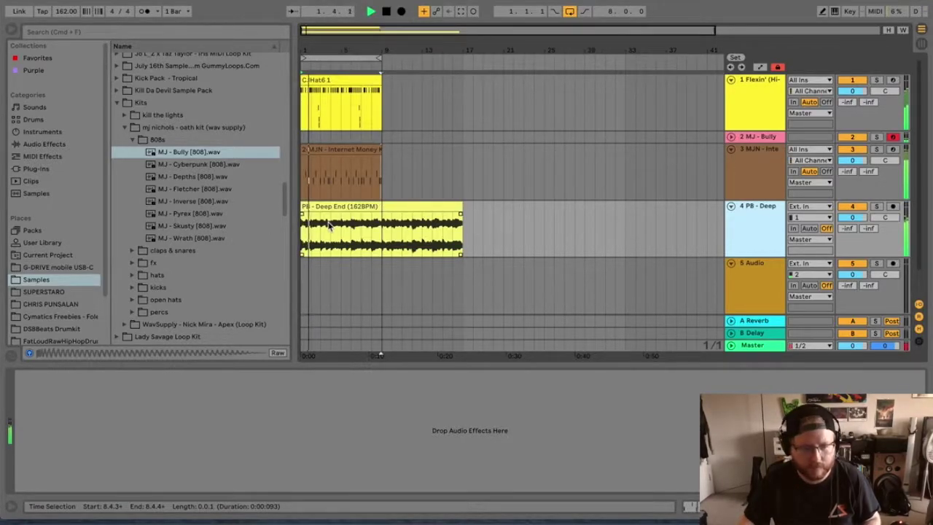
{"action": "left_click", "coordinate": [29, 131]}
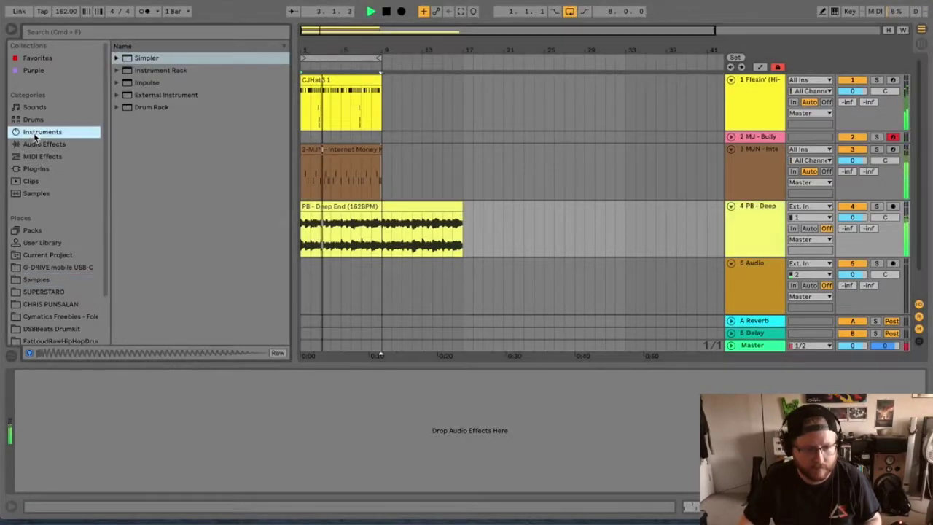
{"action": "left_click", "coordinate": [116, 70]}
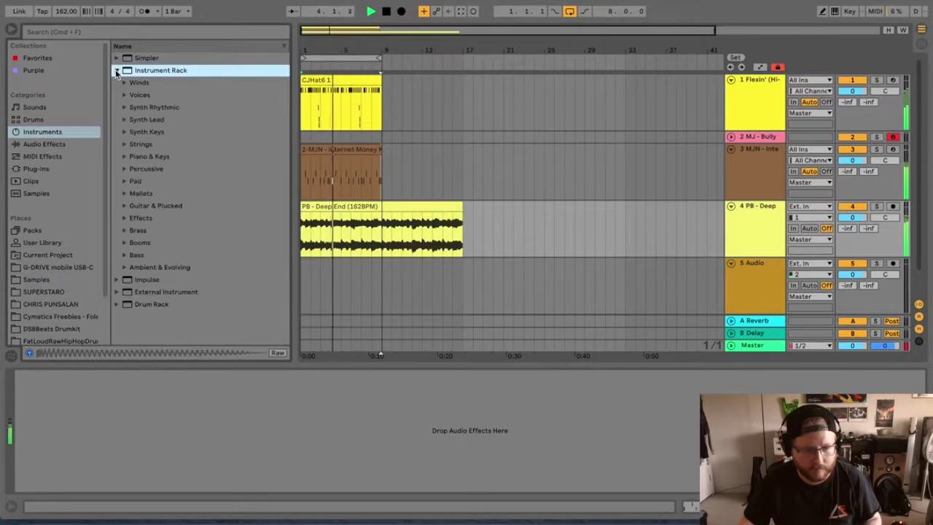
{"action": "left_click", "coordinate": [143, 156]}
{"action": "left_click_drag", "start_coordinate": [177, 168], "coordinate": [756, 143]}
{"action": "left_click_drag", "start_coordinate": [757, 133], "coordinate": [731, 302]}
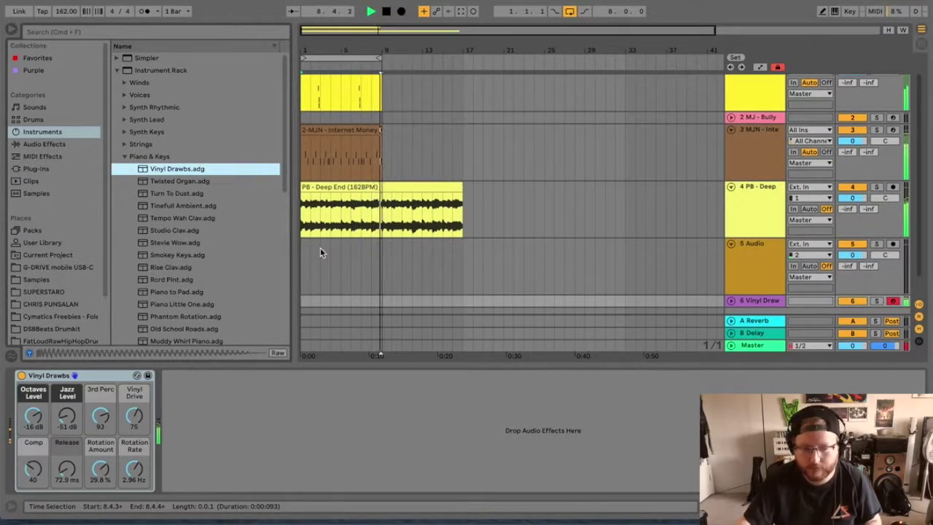
Step: Expand and arm the MJ - Bully 808 track, and play the loop to try the 808 over it
{"action": "key", "text": "space"}
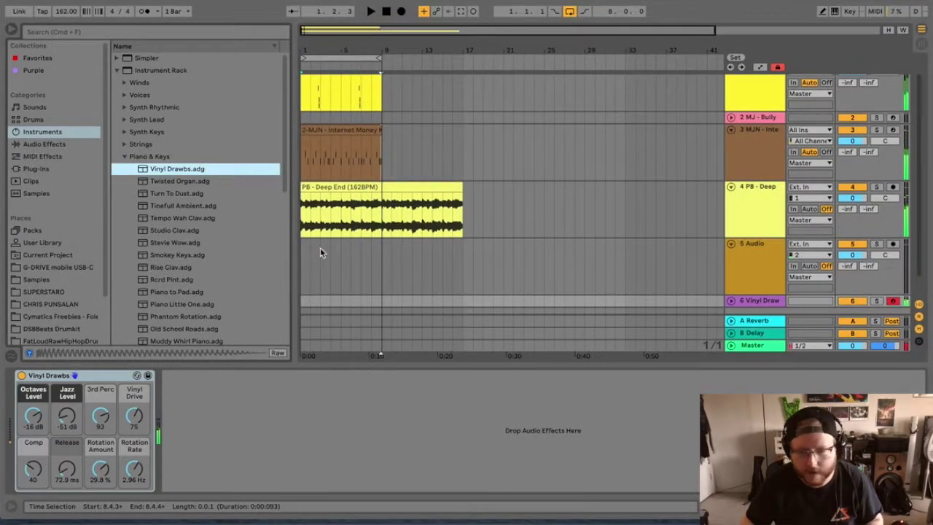
{"action": "left_click", "coordinate": [731, 118]}
{"action": "left_click", "coordinate": [898, 124]}
{"action": "scroll", "coordinate": [839, 205], "scroll_direction": "down", "scroll_amount": 2}
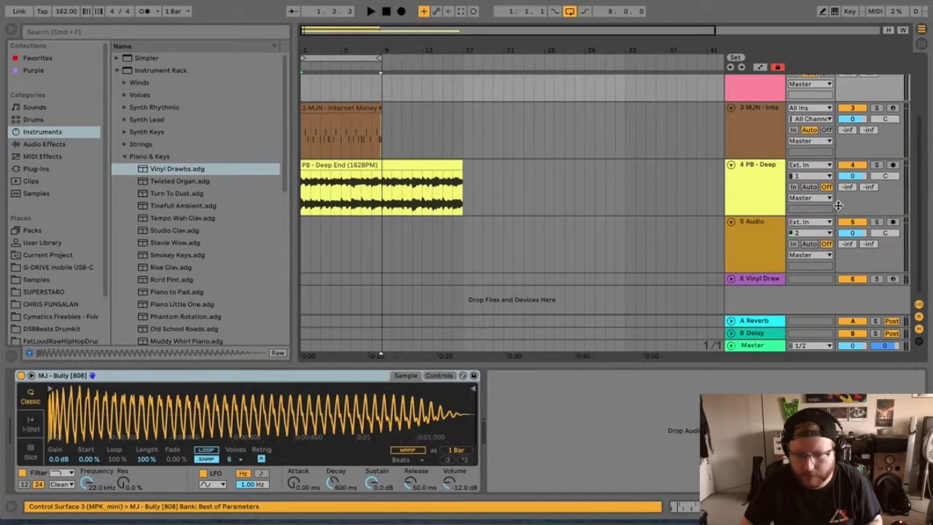
{"action": "scroll", "coordinate": [757, 278], "scroll_direction": "up", "scroll_amount": 2}
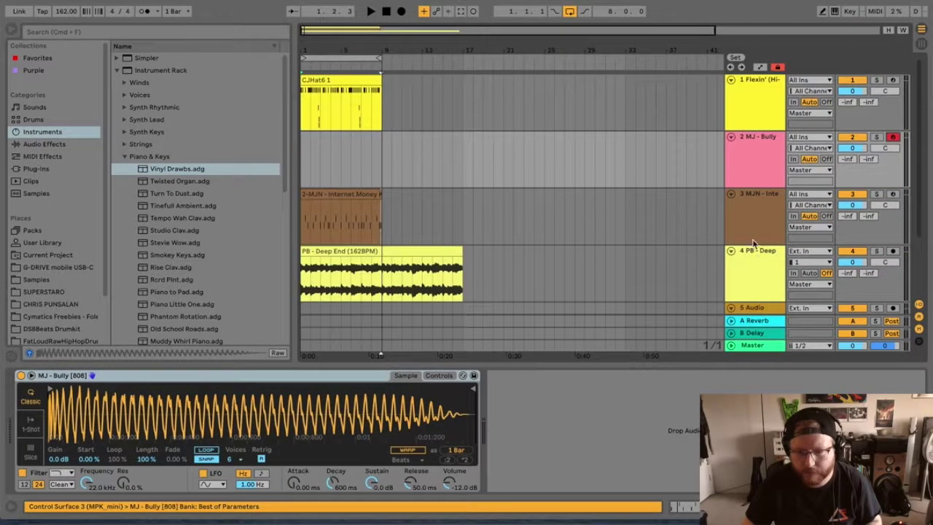
{"action": "left_click", "coordinate": [744, 152]}
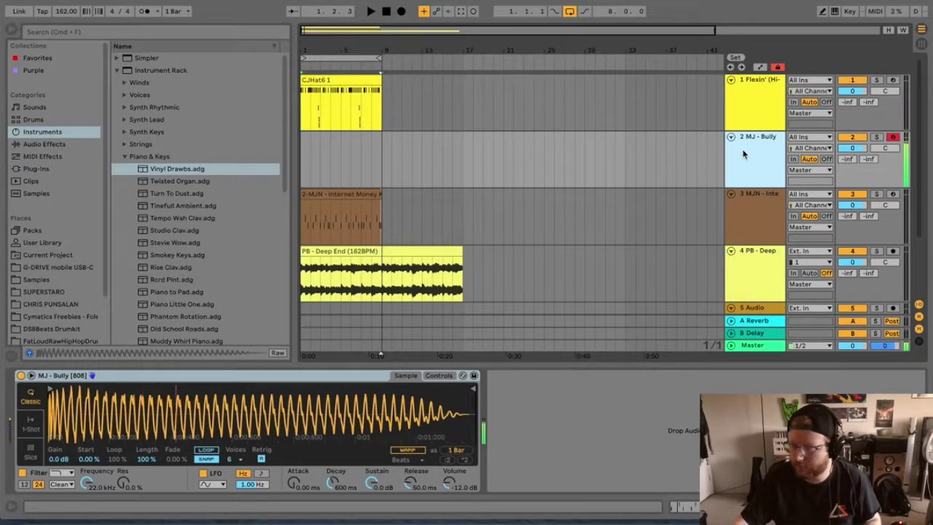
{"action": "key", "text": "space"}
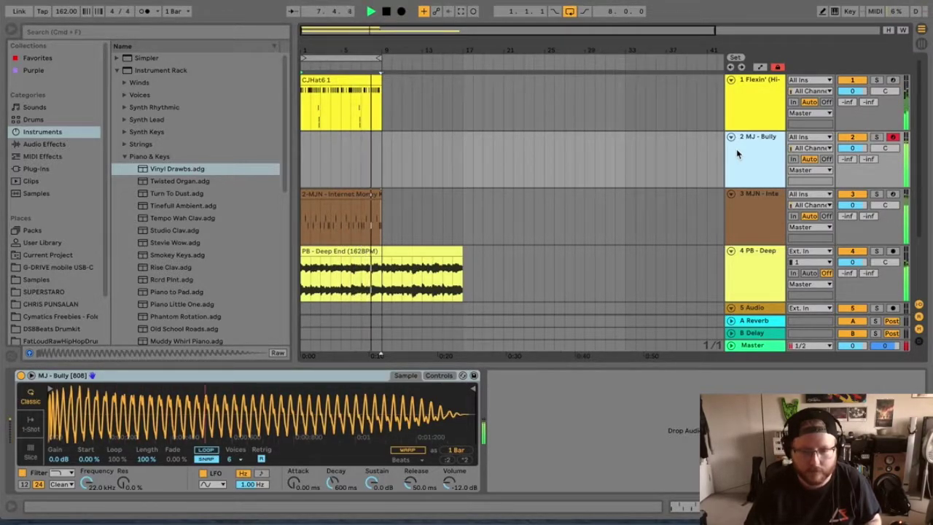
Step: Stop the loop and audition the oath kit's 808 samples from MJ - Cyberpunk down to MJ - Wrath
{"action": "key", "text": "space"}
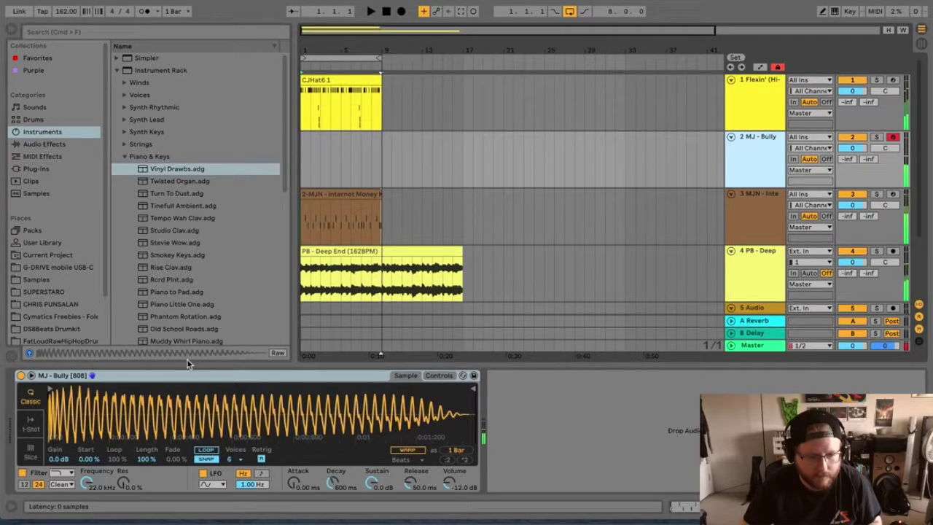
{"action": "left_click", "coordinate": [29, 269]}
{"action": "left_click", "coordinate": [54, 283]}
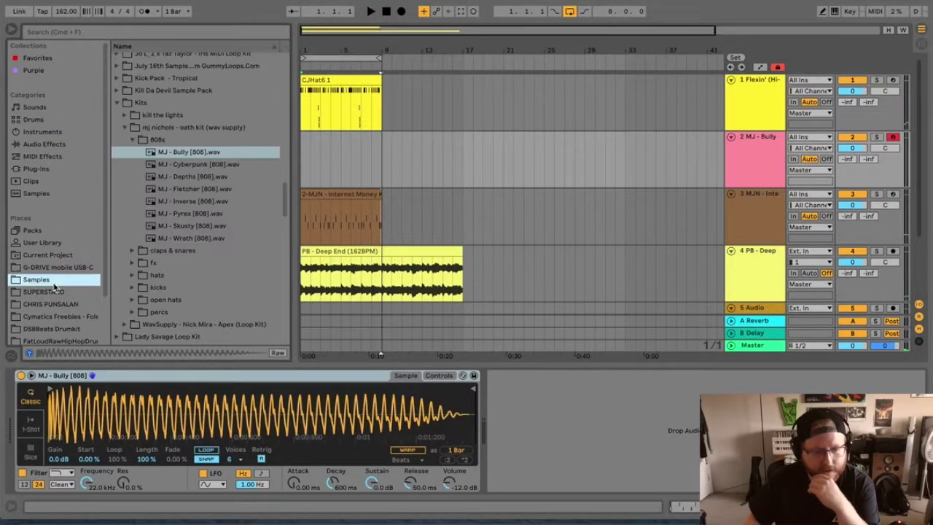
{"action": "left_click", "coordinate": [186, 165]}
{"action": "left_click", "coordinate": [185, 178]}
{"action": "left_click", "coordinate": [184, 189]}
{"action": "left_click", "coordinate": [183, 202]}
{"action": "left_click", "coordinate": [182, 226]}
{"action": "left_click", "coordinate": [187, 238]}
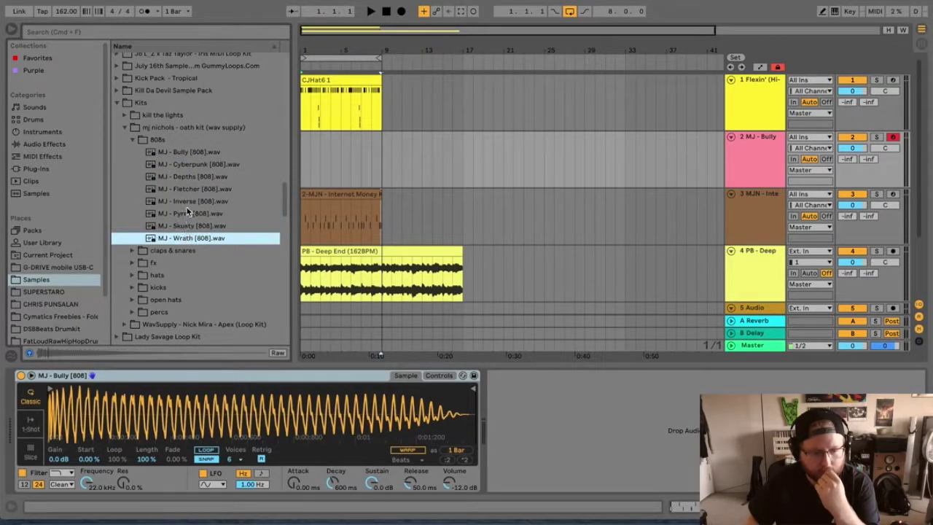
Step: Replace the Simpler's sample with the MJ - Inverse 808 and play the loop to try it with the beat
{"action": "left_click", "coordinate": [186, 203]}
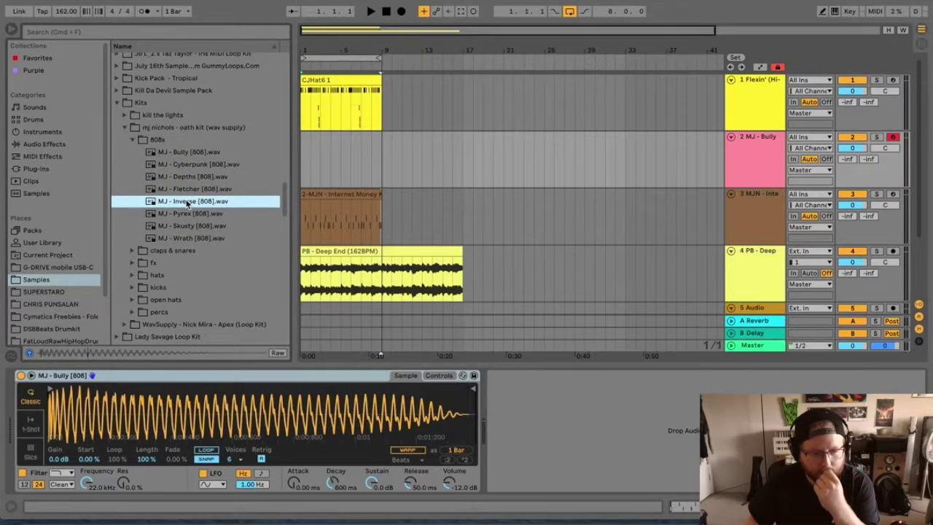
{"action": "left_click_drag", "start_coordinate": [187, 204], "coordinate": [188, 415]}
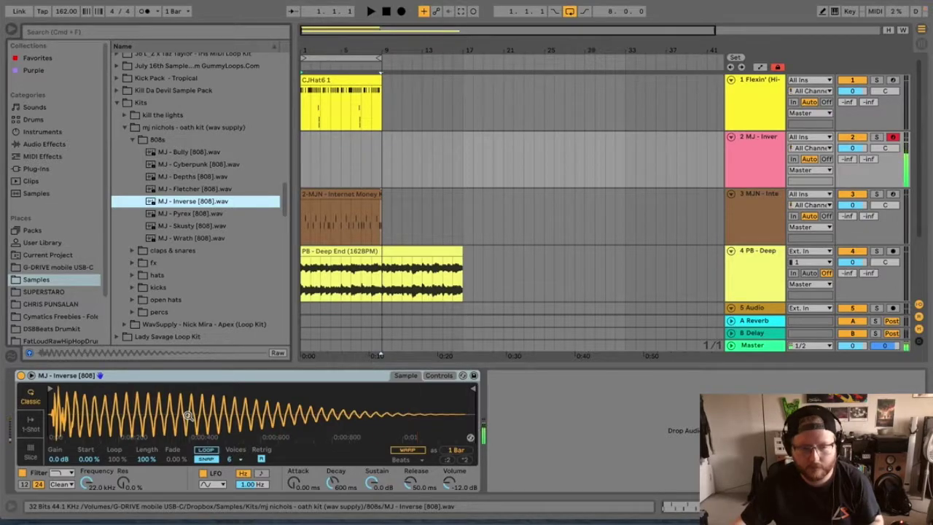
{"action": "key", "text": "space"}
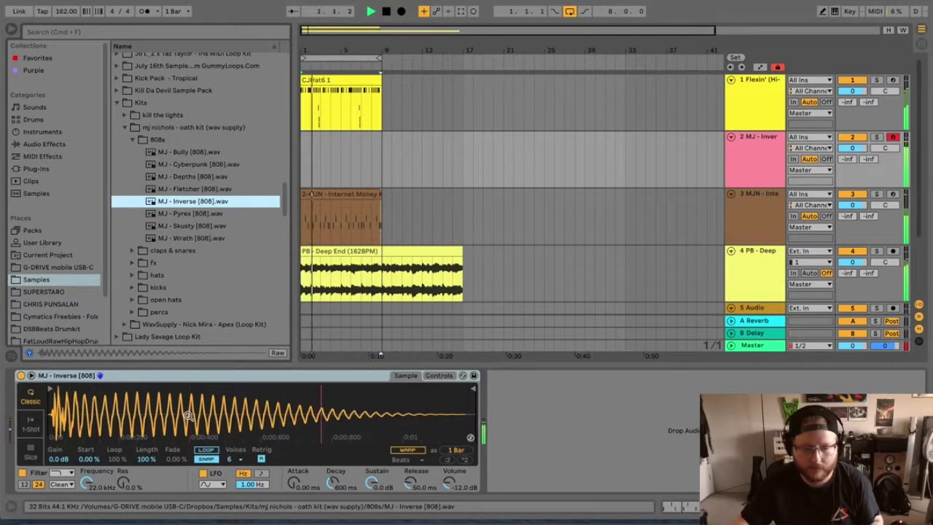
{"action": "key", "text": "space"}
Step: Copy all MJ - GoTo kick notes from the drum clip and insert an empty eight-bar MIDI clip on the MJ - Inverse track
{"action": "double_click", "coordinate": [340, 195]}
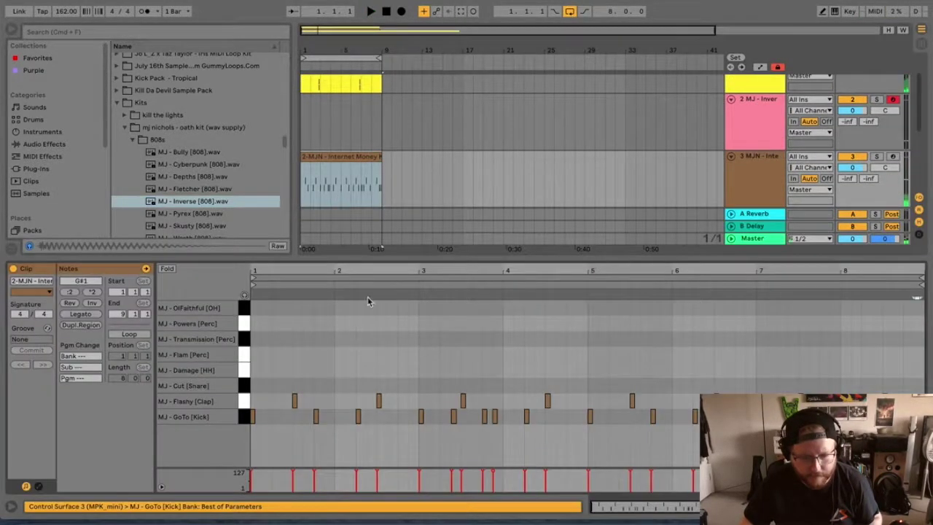
{"action": "left_click", "coordinate": [242, 417]}
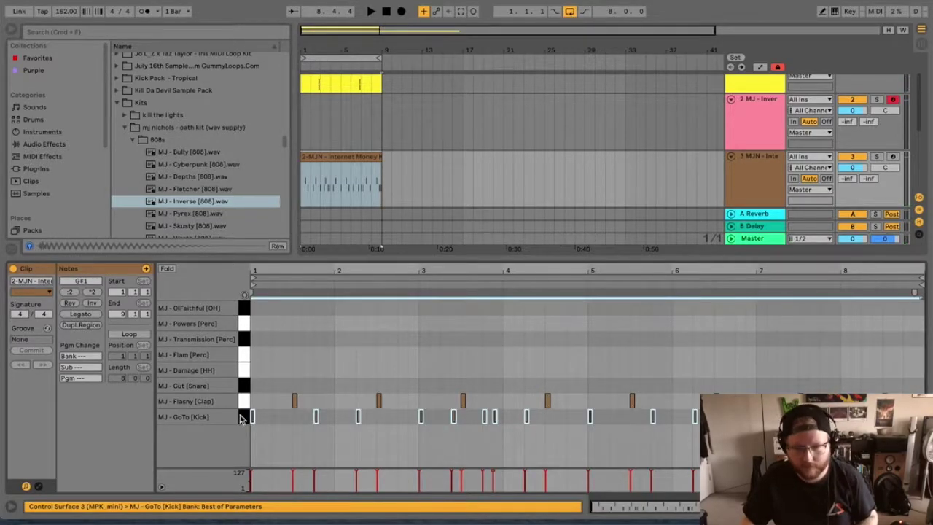
{"action": "left_click", "coordinate": [748, 111]}
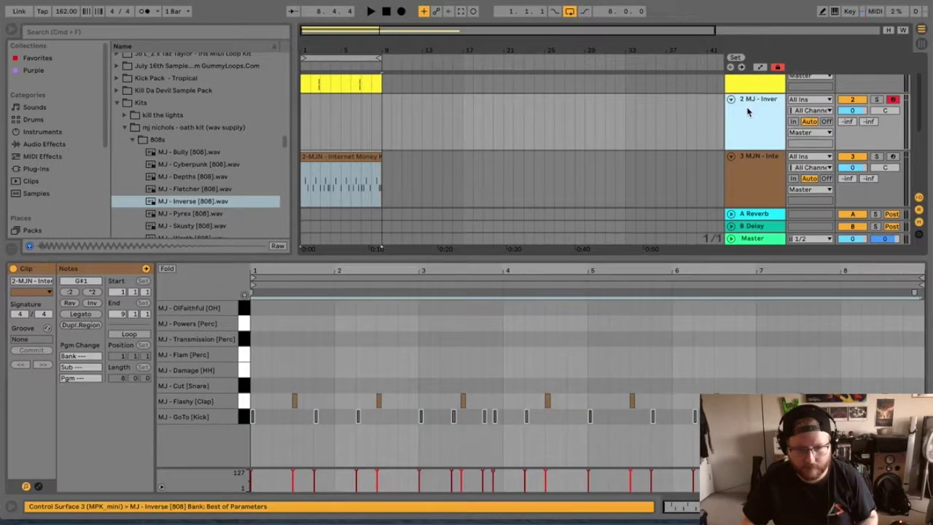
{"action": "right_click", "coordinate": [304, 105]}
{"action": "left_click", "coordinate": [318, 100]}
{"action": "left_click_drag", "start_coordinate": [302, 117], "coordinate": [381, 119]}
{"action": "right_click", "coordinate": [355, 114]}
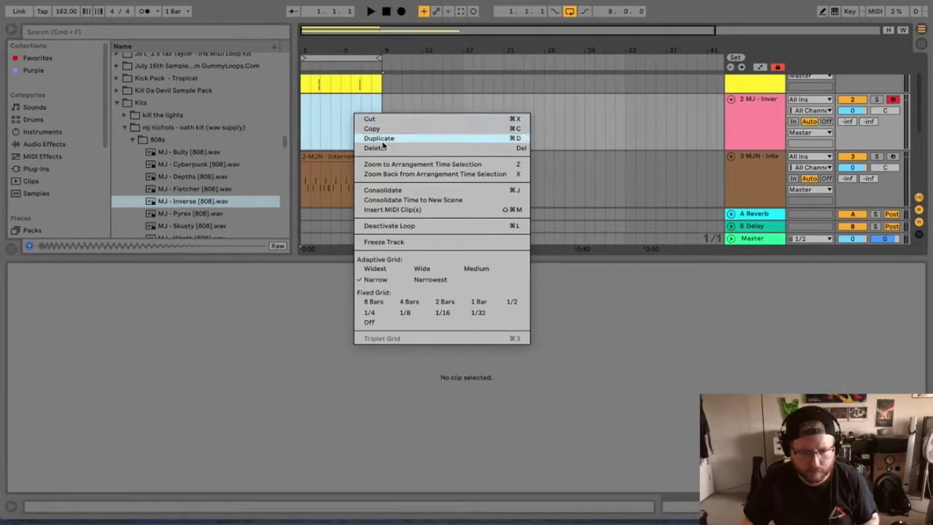
{"action": "left_click", "coordinate": [390, 210]}
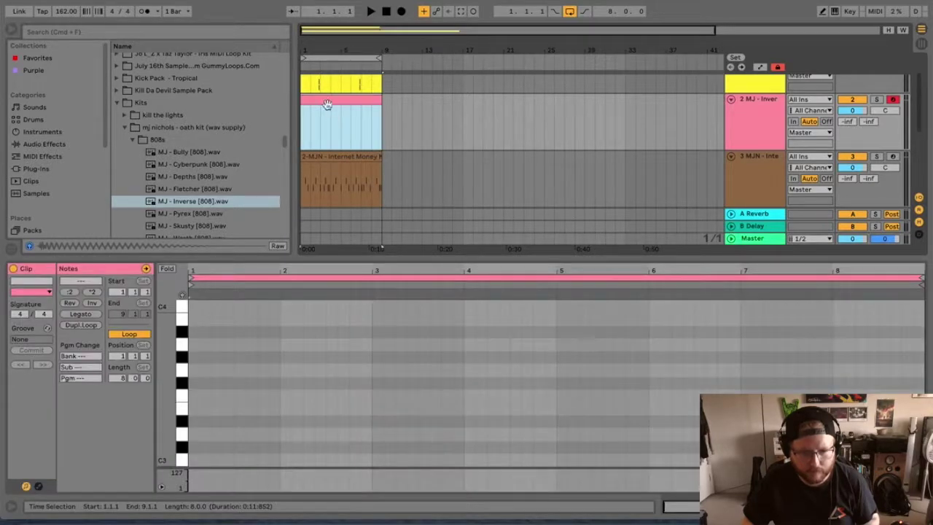
Step: Paste the kick notes into the new 808 clip, align them to start at 1.1.1 and transpose them to F#3
{"action": "left_click", "coordinate": [199, 394]}
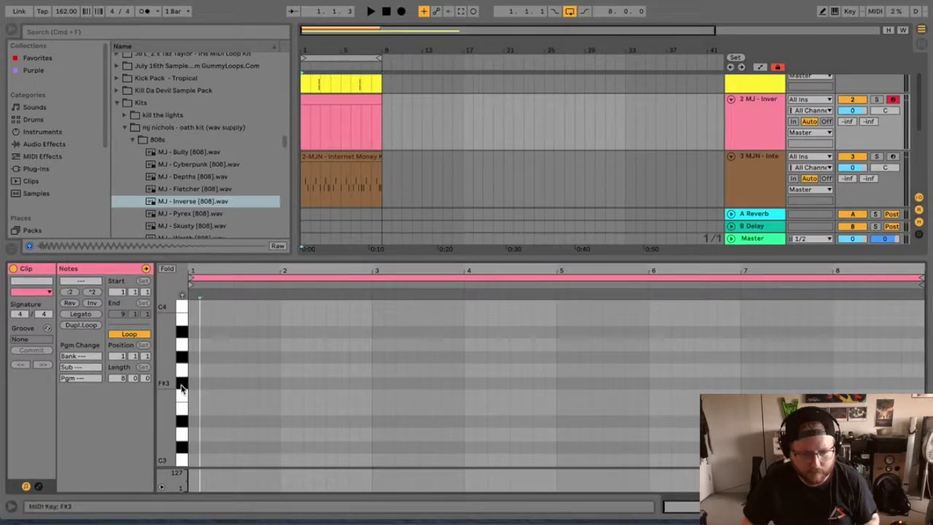
{"action": "key", "text": "super+v"}
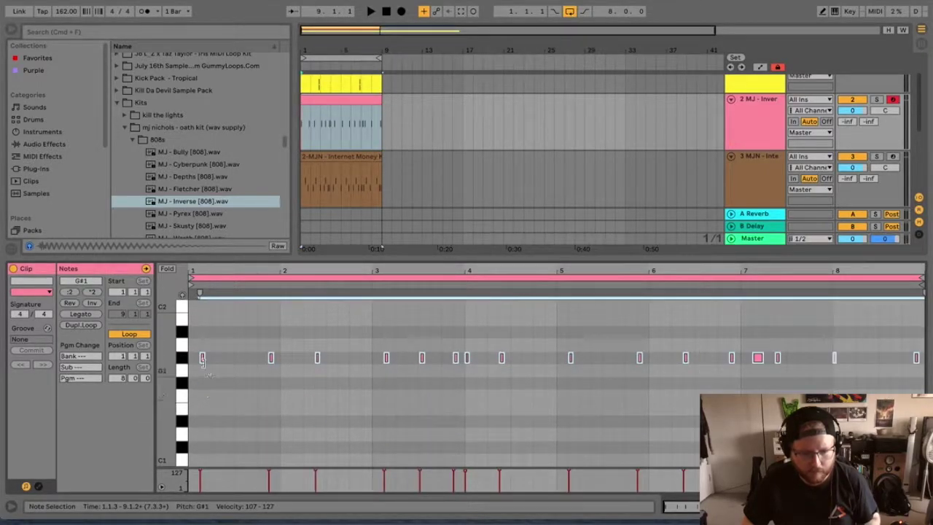
{"action": "left_click_drag", "start_coordinate": [203, 358], "coordinate": [195, 367]}
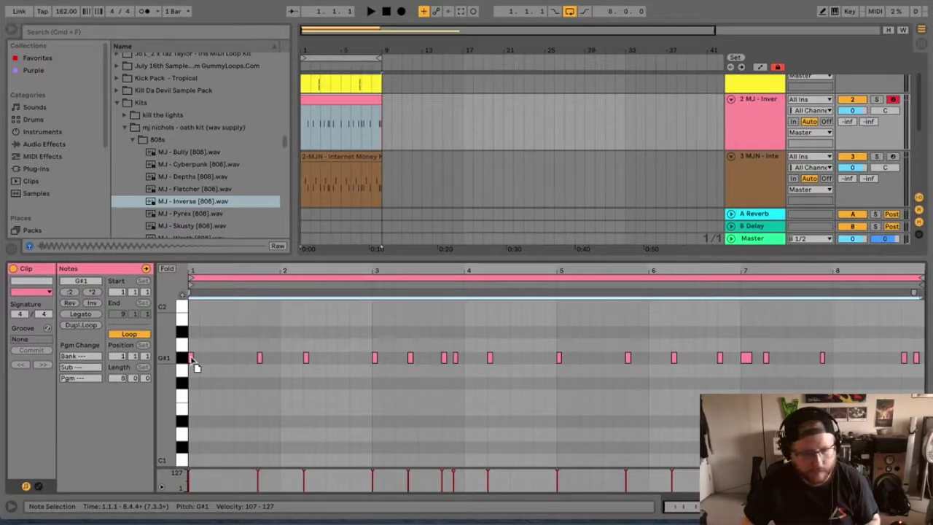
{"action": "left_click_drag", "start_coordinate": [192, 363], "coordinate": [761, 335]}
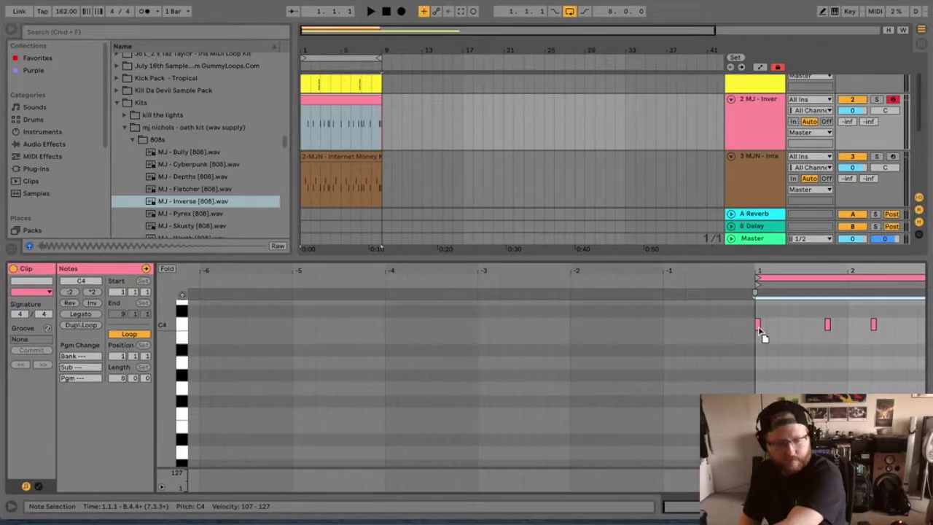
{"action": "left_click_drag", "start_coordinate": [761, 335], "coordinate": [758, 399]}
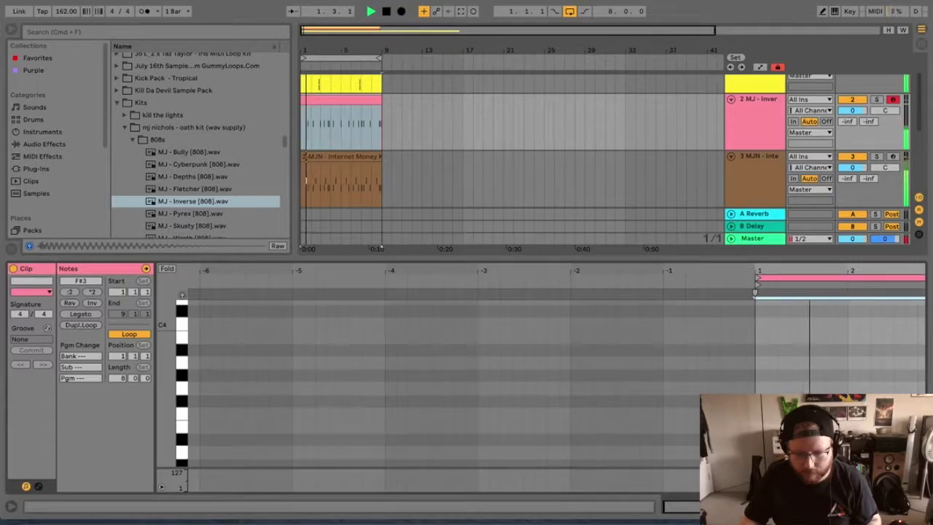
{"action": "scroll", "coordinate": [557, 387], "scroll_direction": "right", "scroll_amount": 5}
{"action": "scroll", "coordinate": [557, 386], "scroll_direction": "right", "scroll_amount": 4}
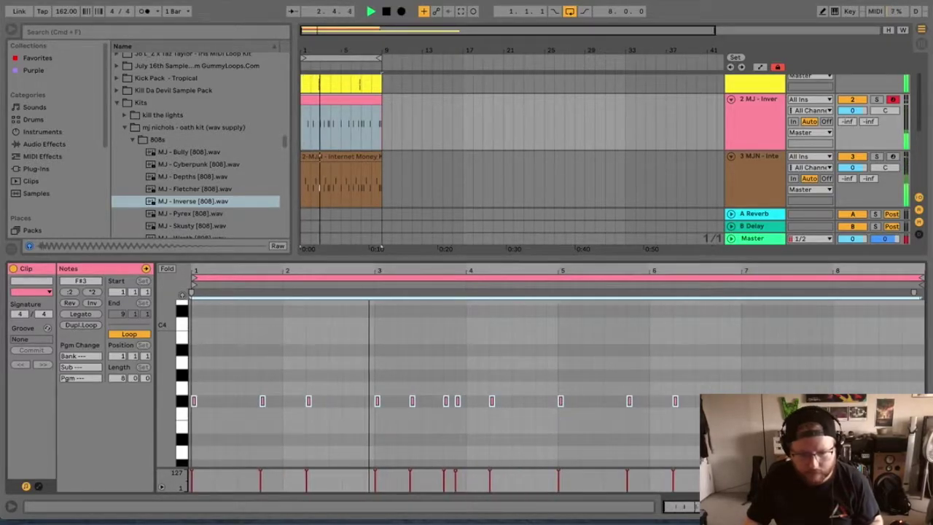
Step: Show the MJ - Inverse track's Simpler and solo the track to hear the 808 pattern alone
{"action": "left_click", "coordinate": [761, 118]}
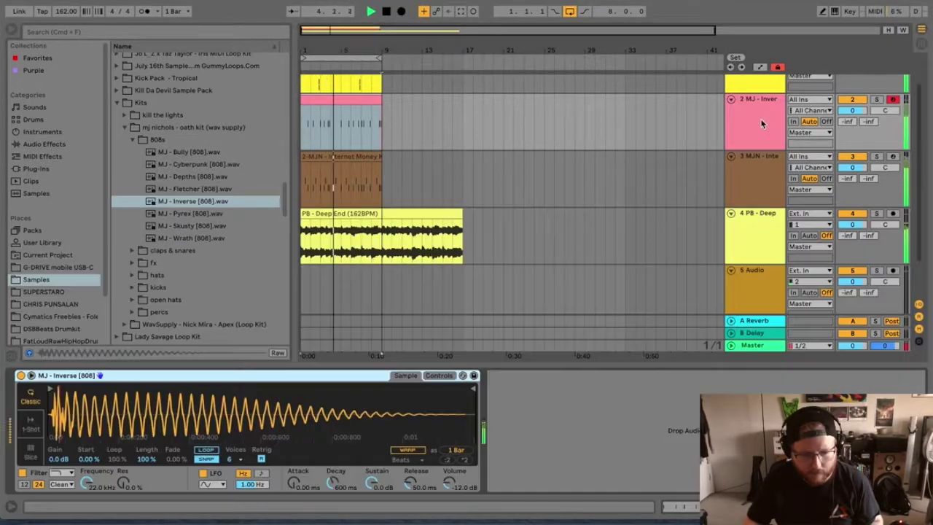
{"action": "key", "text": "space"}
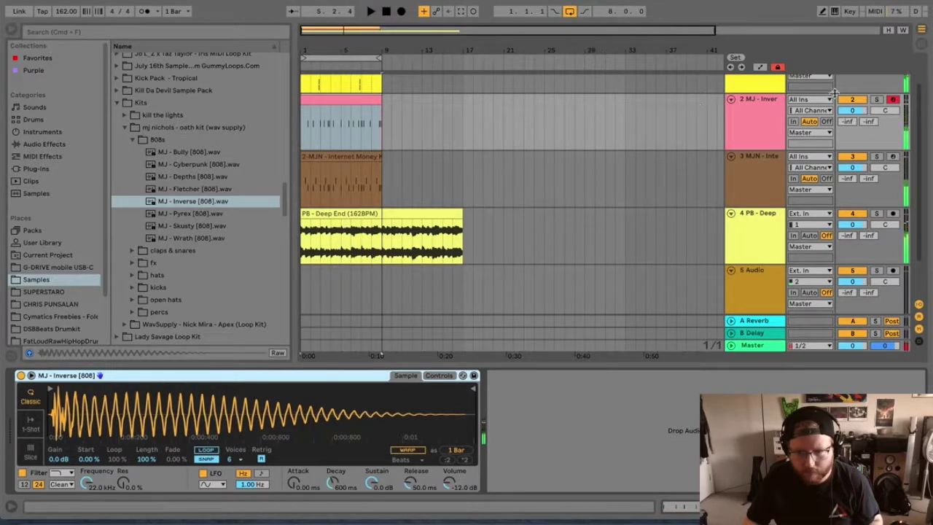
{"action": "left_click", "coordinate": [878, 99]}
{"action": "key", "text": "space"}
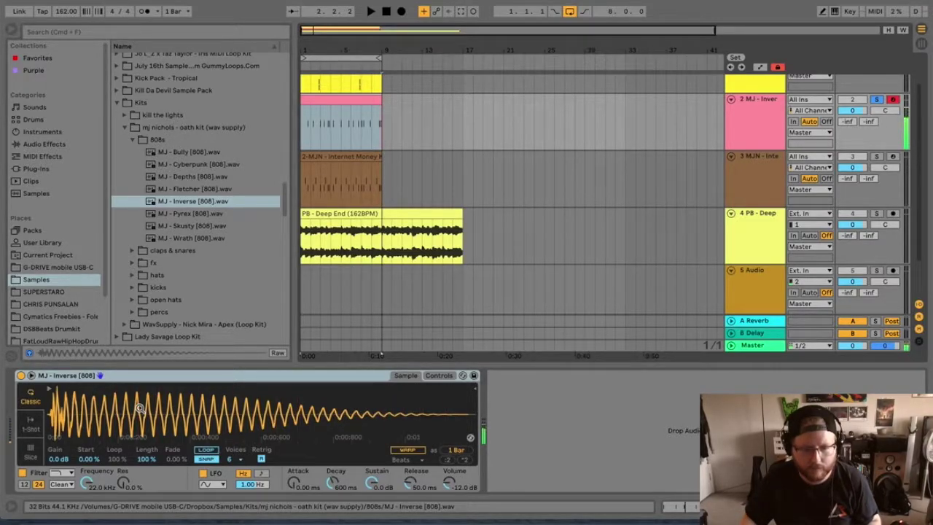
Step: Lengthen all the F#3 notes to about one and a half beats, checking them both soloed and with the full beat
{"action": "left_click", "coordinate": [327, 98]}
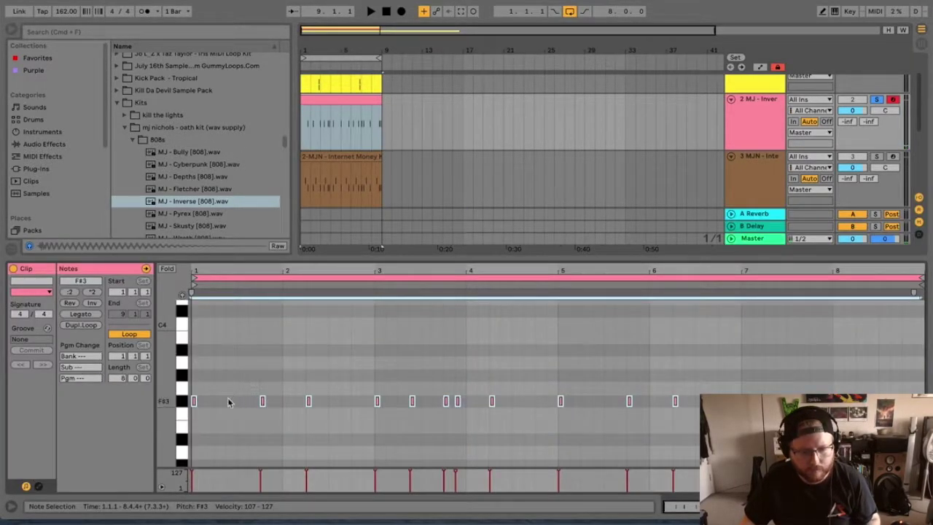
{"action": "left_click_drag", "start_coordinate": [195, 401], "coordinate": [211, 402]}
{"action": "key", "text": "space"}
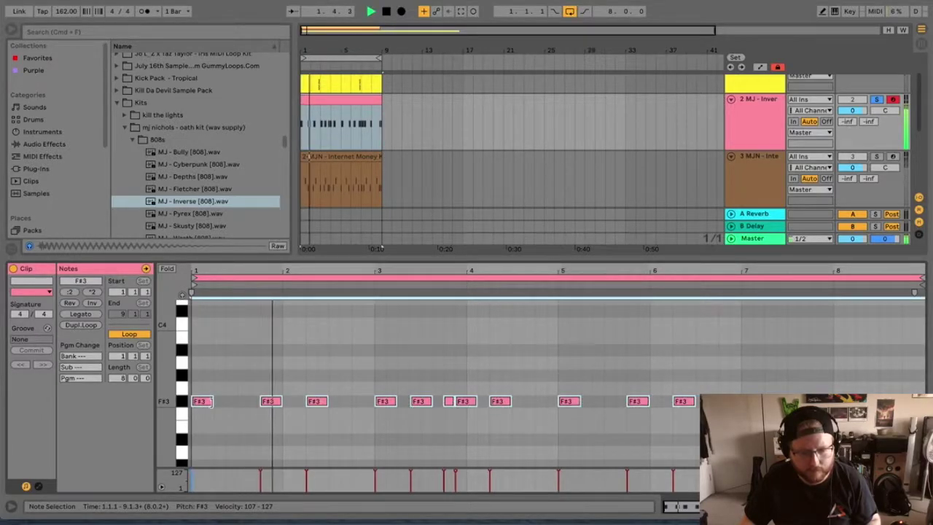
{"action": "key", "text": "space"}
{"action": "key", "text": "space"}
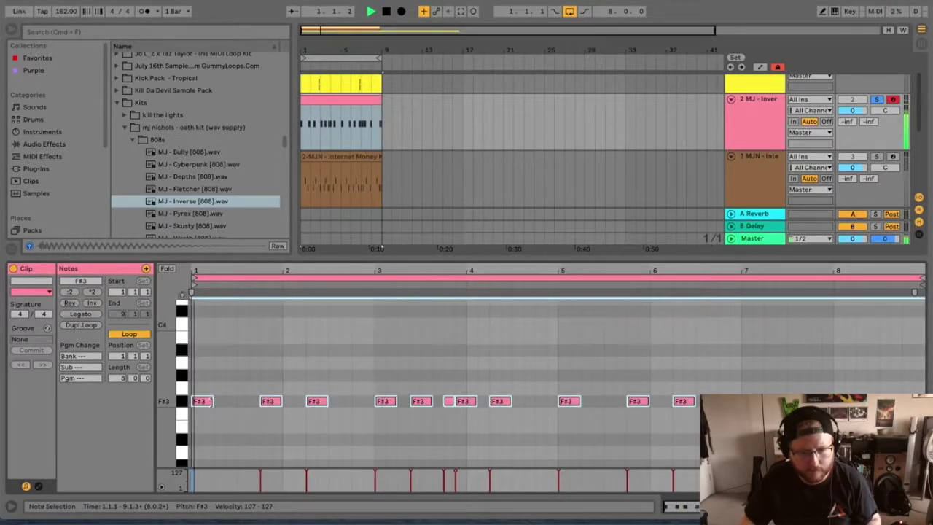
{"action": "left_click", "coordinate": [878, 99]}
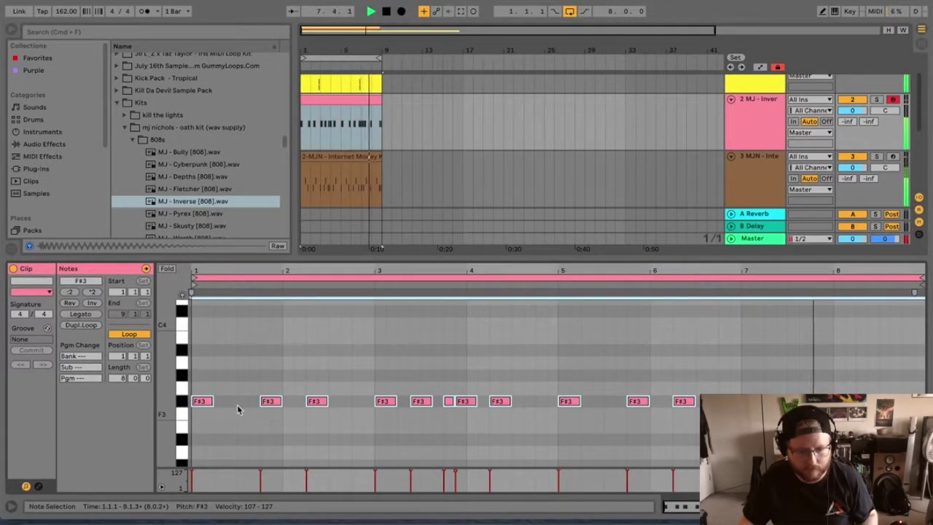
{"action": "left_click_drag", "start_coordinate": [213, 401], "coordinate": [226, 401]}
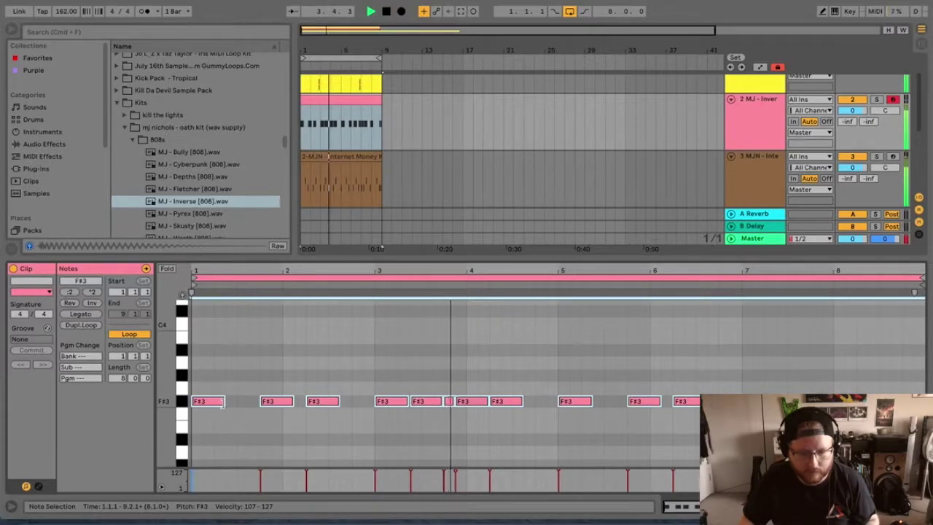
Step: Shorten the last F#3 note so it ends at the clip's end at bar 9
{"action": "left_click_drag", "start_coordinate": [487, 270], "coordinate": [487, 267]}
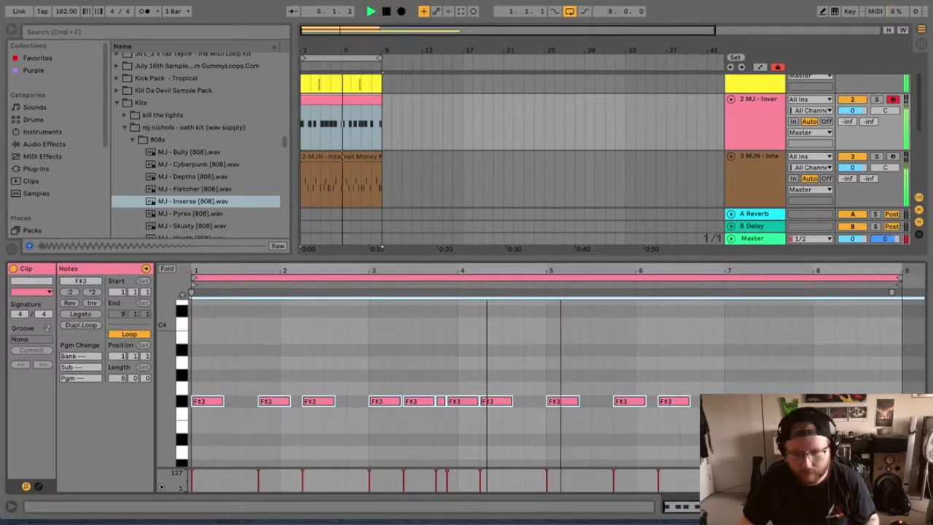
{"action": "left_click", "coordinate": [910, 401]}
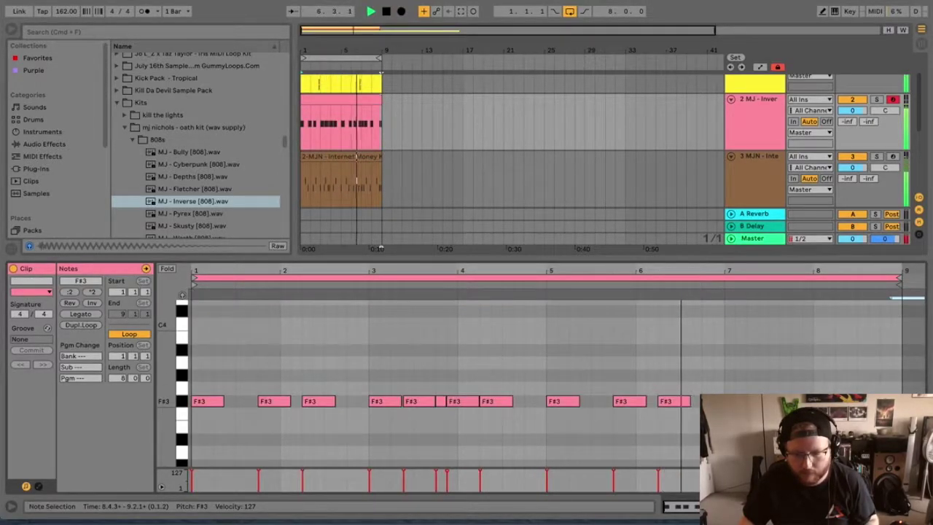
{"action": "left_click_drag", "start_coordinate": [924, 401], "coordinate": [903, 401]}
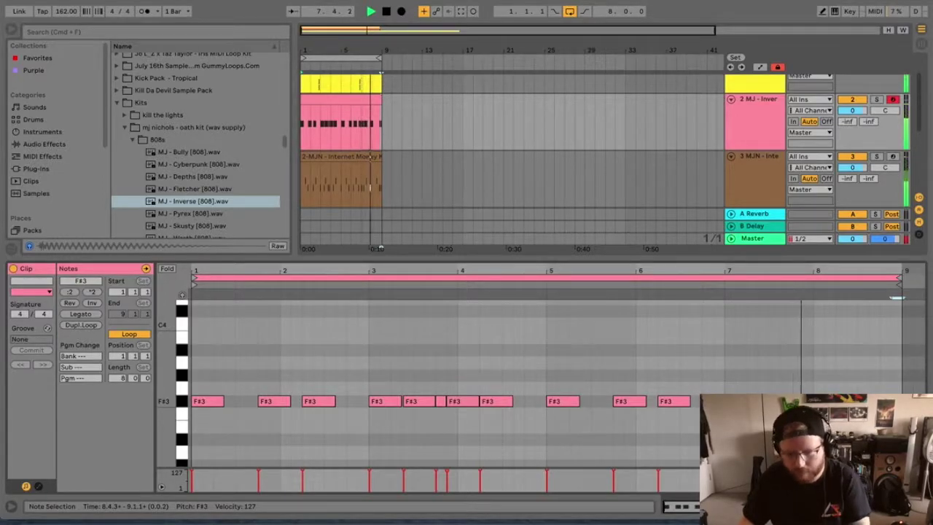
{"action": "left_click", "coordinate": [893, 417]}
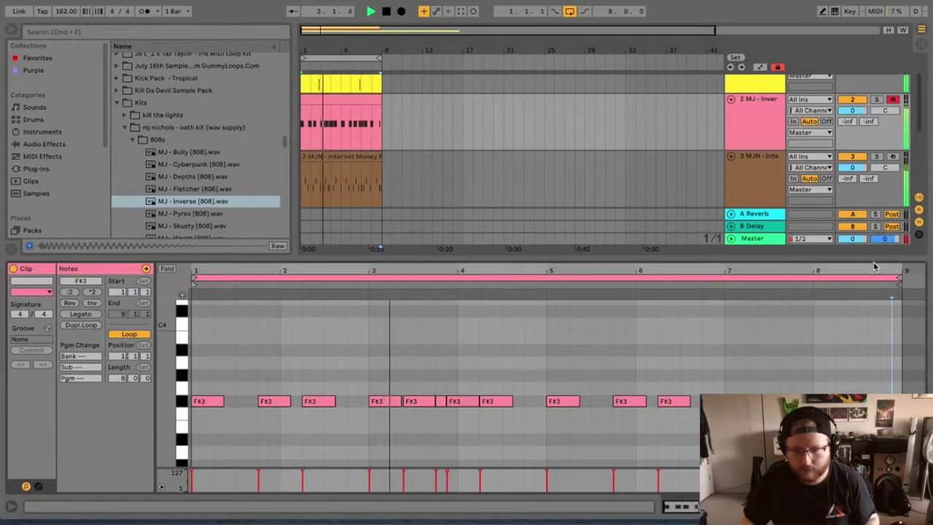
Step: Unfold the Master track and add a Limiter audio effect to it
{"action": "left_click", "coordinate": [732, 239]}
{"action": "left_click", "coordinate": [744, 214]}
{"action": "double_click", "coordinate": [743, 213]}
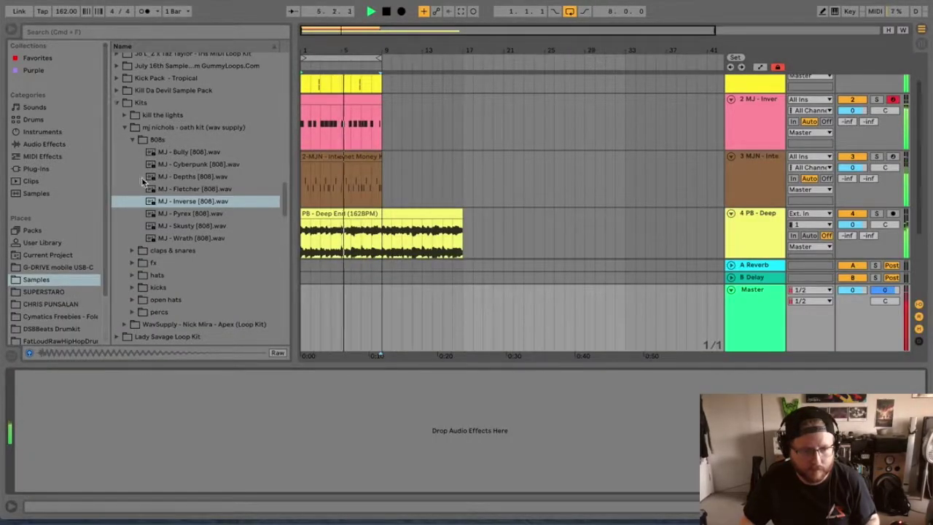
{"action": "left_click", "coordinate": [53, 146]}
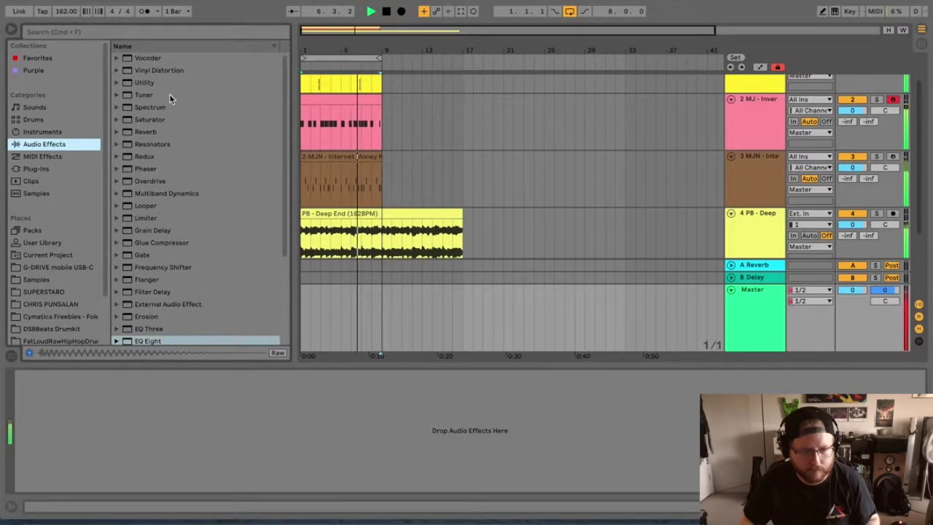
{"action": "double_click", "coordinate": [146, 218]}
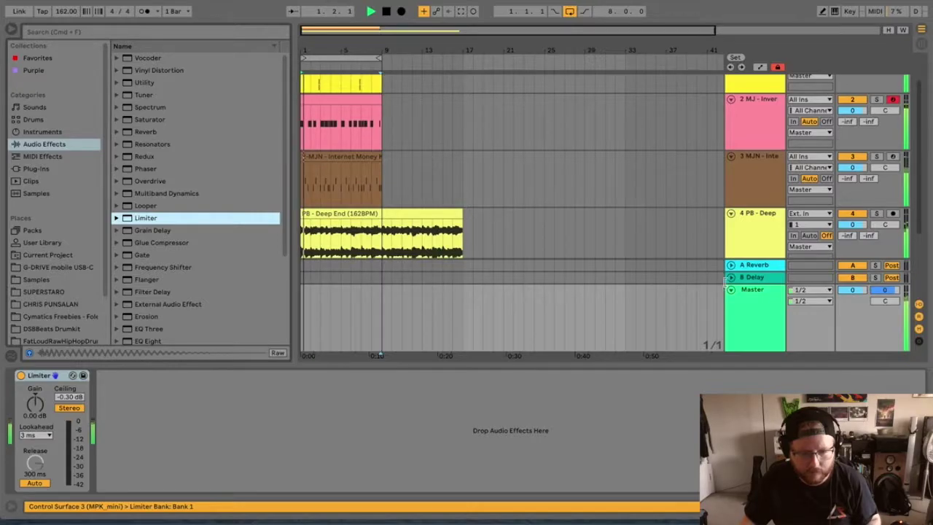
Step: Fold the Master track and unfold the Vinyl Drawbs track
{"action": "left_click", "coordinate": [731, 291]}
{"action": "scroll", "coordinate": [732, 288], "scroll_direction": "down", "scroll_amount": 3}
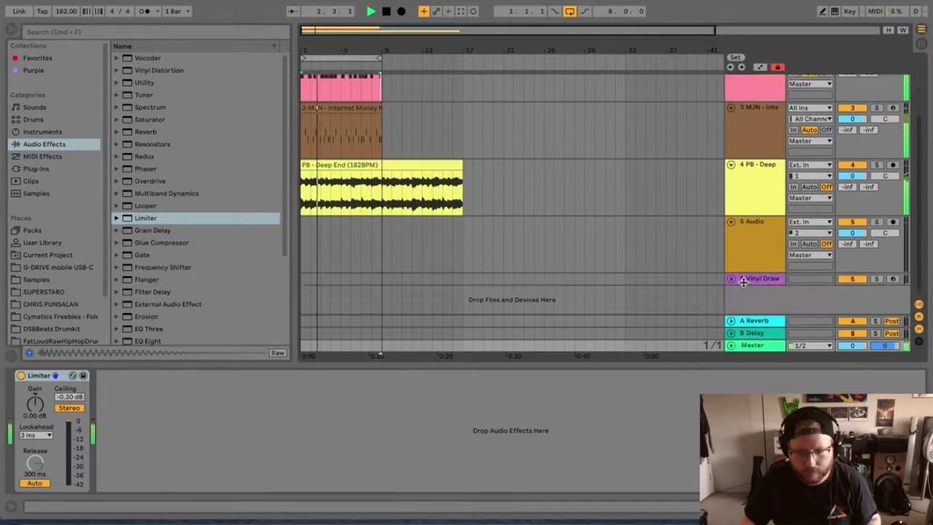
{"action": "left_click", "coordinate": [731, 280]}
Step: Trim the PB - Deep End audio clip to end at bar 9 and switch to the Session View mixer
{"action": "scroll", "coordinate": [546, 240], "scroll_direction": "up", "scroll_amount": 3}
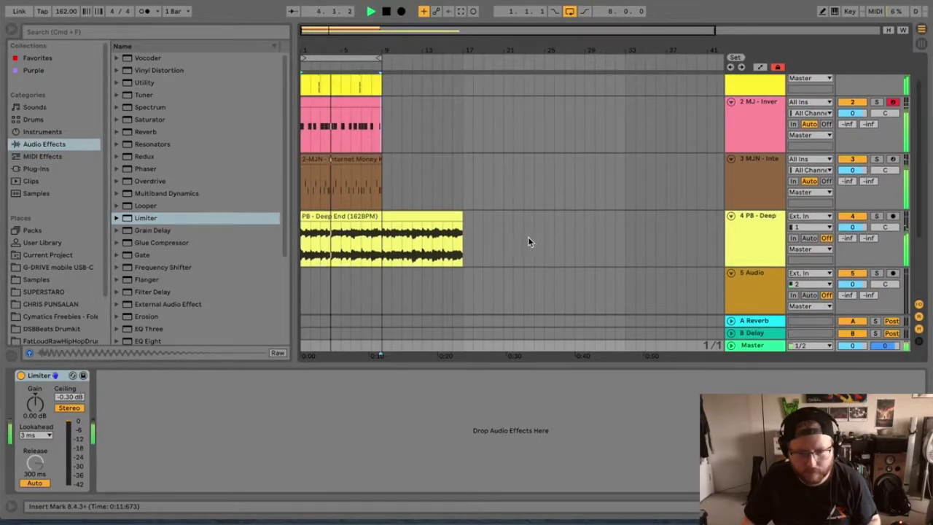
{"action": "left_click_drag", "start_coordinate": [458, 217], "coordinate": [380, 216]}
{"action": "key", "text": "Tab"}
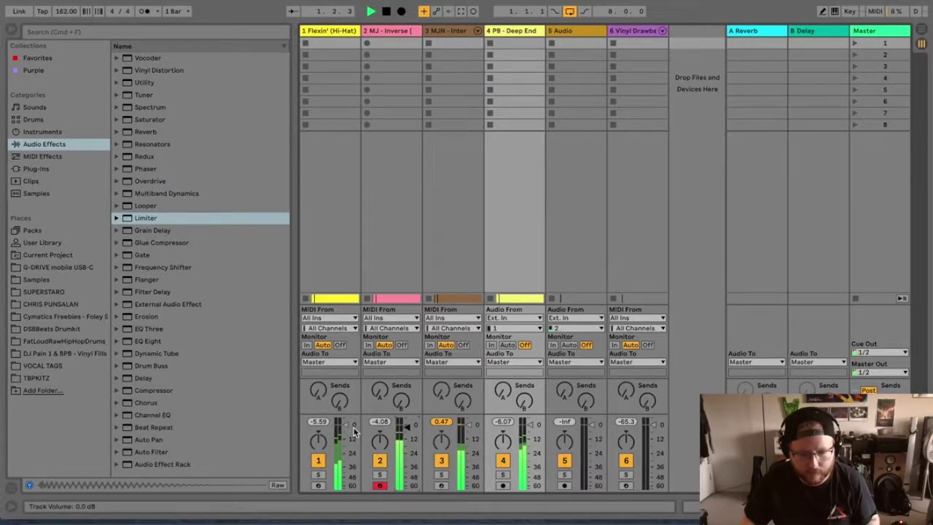
Step: Show the MJN - Internet Money Kit's individual chains in the mixer, select the MJ - GoTo kick, and return to the arrangement
{"action": "left_click", "coordinate": [474, 31]}
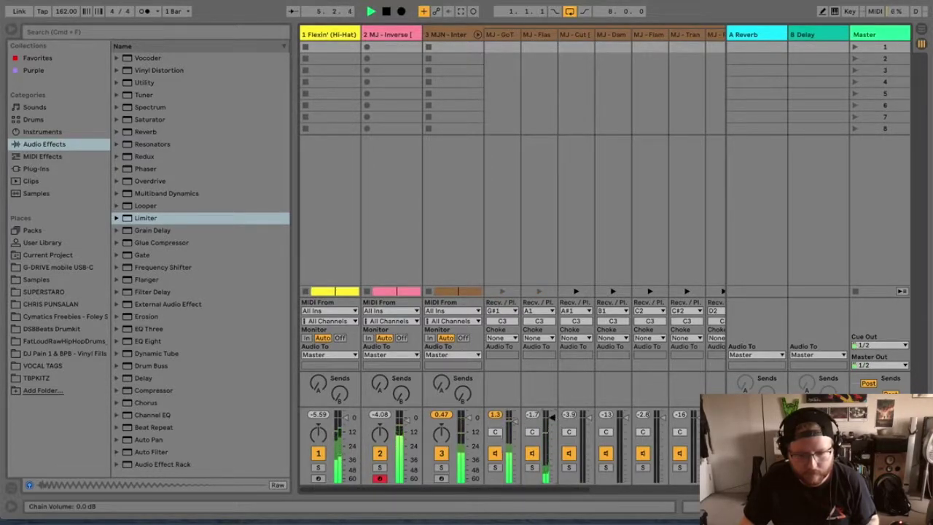
{"action": "left_click", "coordinate": [496, 38]}
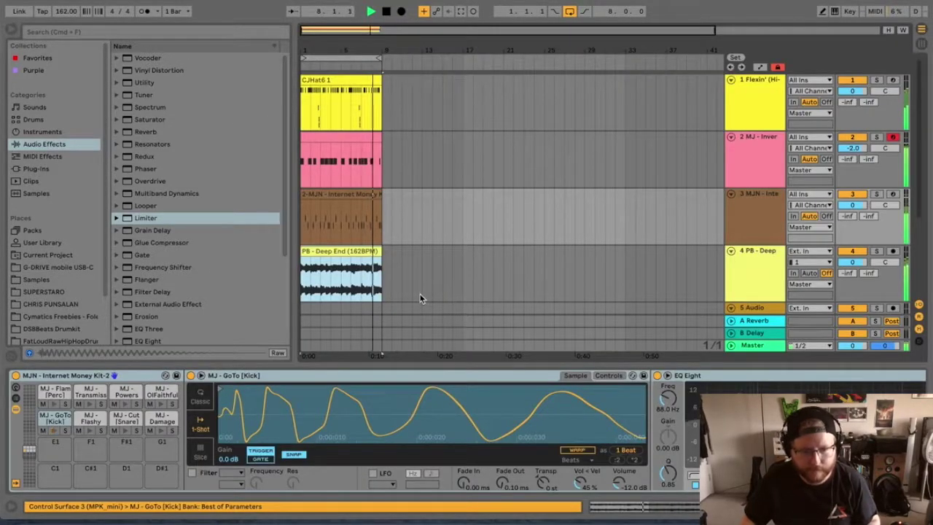
{"action": "scroll", "coordinate": [449, 144], "scroll_direction": "down", "scroll_amount": 2}
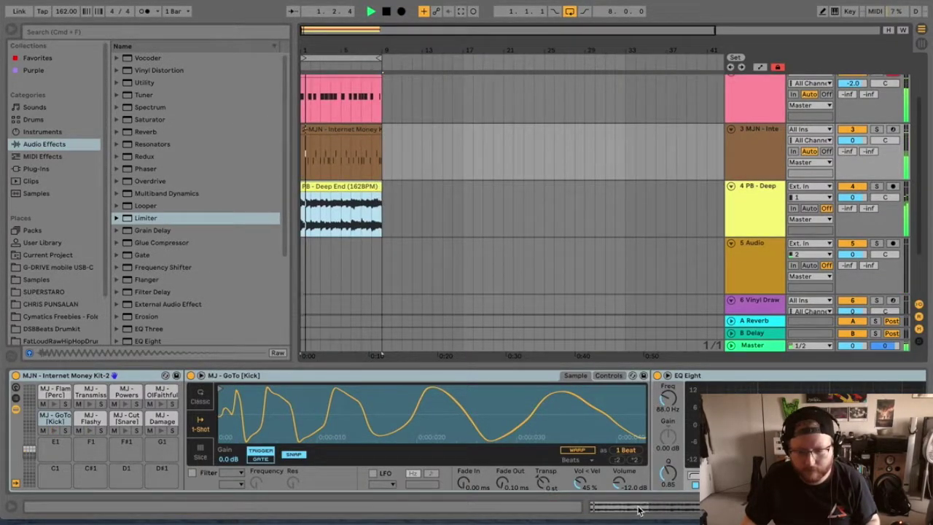
{"action": "key", "text": "super+alt+l"}
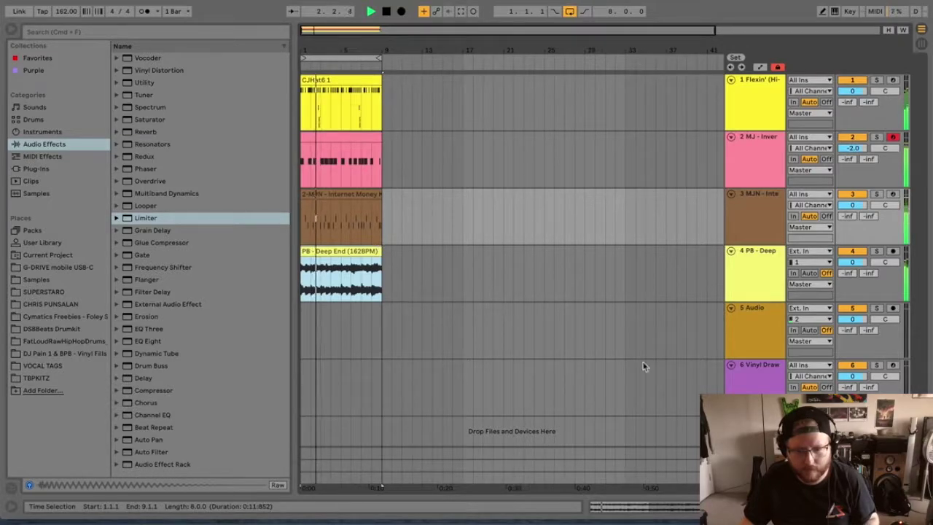
Step: Browse the instruments, effects, plug-ins, clips and samples categories for a new melodic sound
{"action": "left_click", "coordinate": [748, 329]}
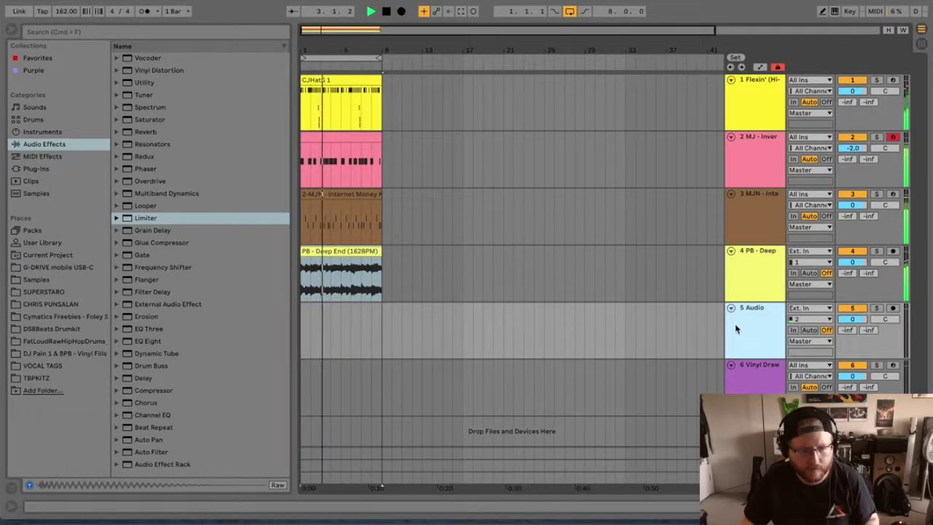
{"action": "left_click", "coordinate": [34, 133]}
{"action": "left_click", "coordinate": [132, 158]}
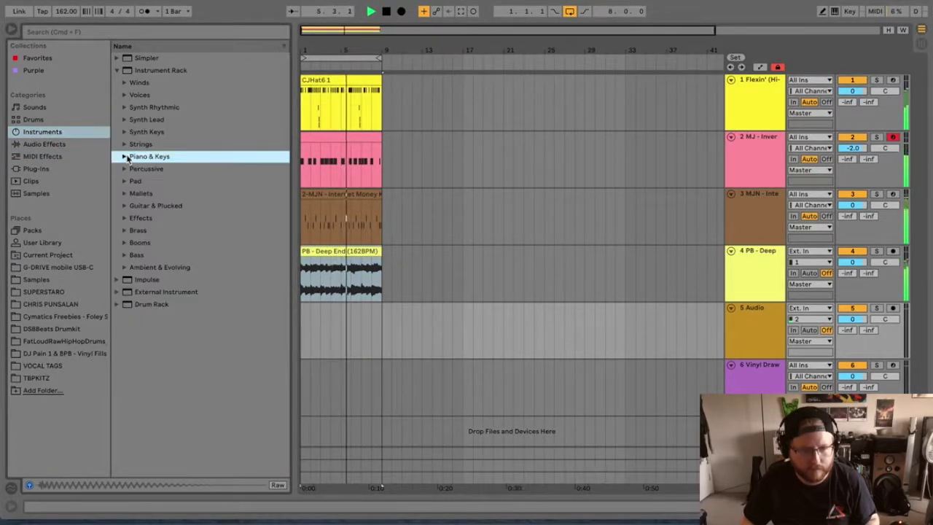
{"action": "left_click", "coordinate": [33, 157]}
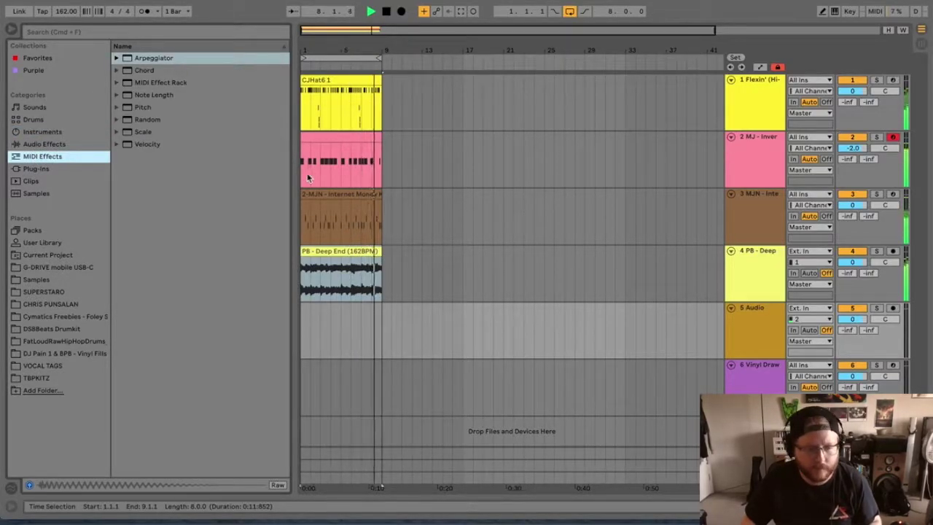
{"action": "left_click", "coordinate": [33, 134]}
{"action": "left_click", "coordinate": [39, 147]}
{"action": "left_click", "coordinate": [41, 169]}
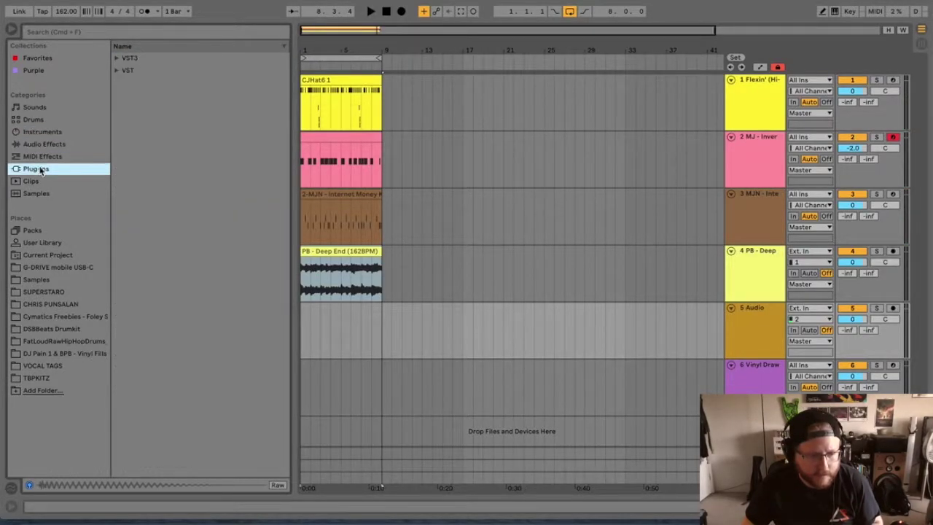
{"action": "left_click", "coordinate": [41, 156]}
{"action": "left_click", "coordinate": [36, 182]}
{"action": "left_click", "coordinate": [40, 196]}
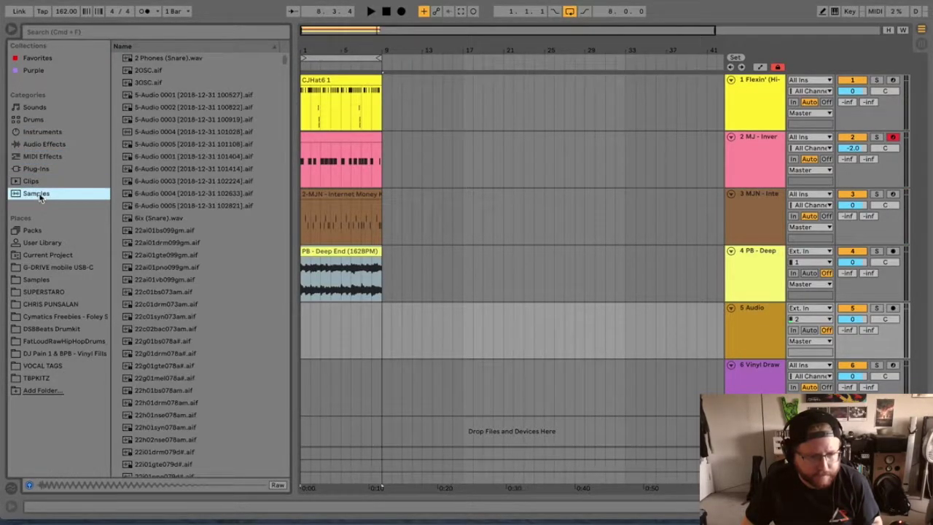
Step: Load the Urban Flame VST plug-in on a new track and choose its FL - Poison instrument
{"action": "left_click", "coordinate": [42, 168]}
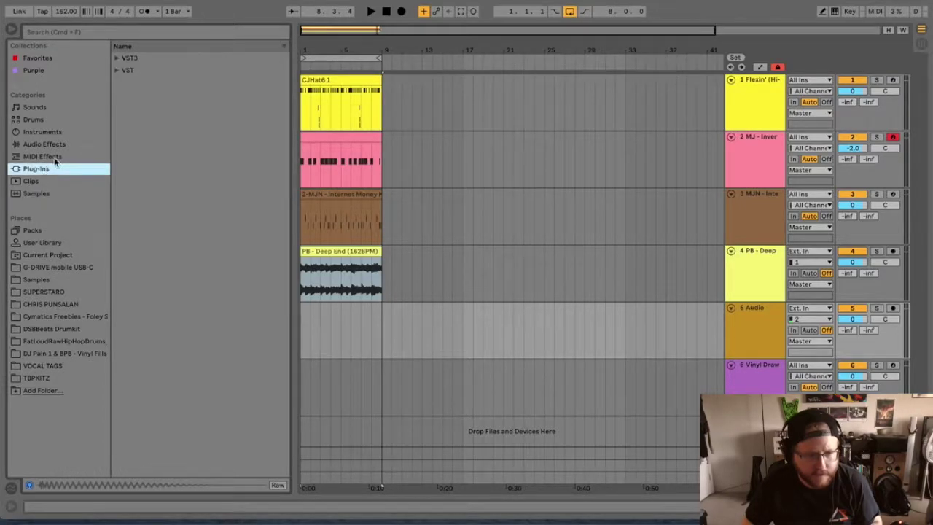
{"action": "left_click", "coordinate": [118, 70]}
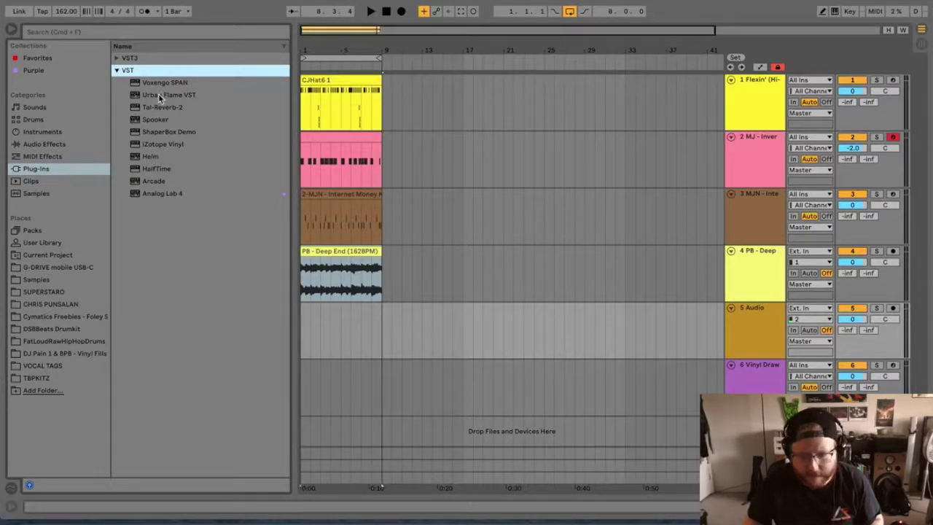
{"action": "left_click_drag", "start_coordinate": [159, 95], "coordinate": [754, 327]}
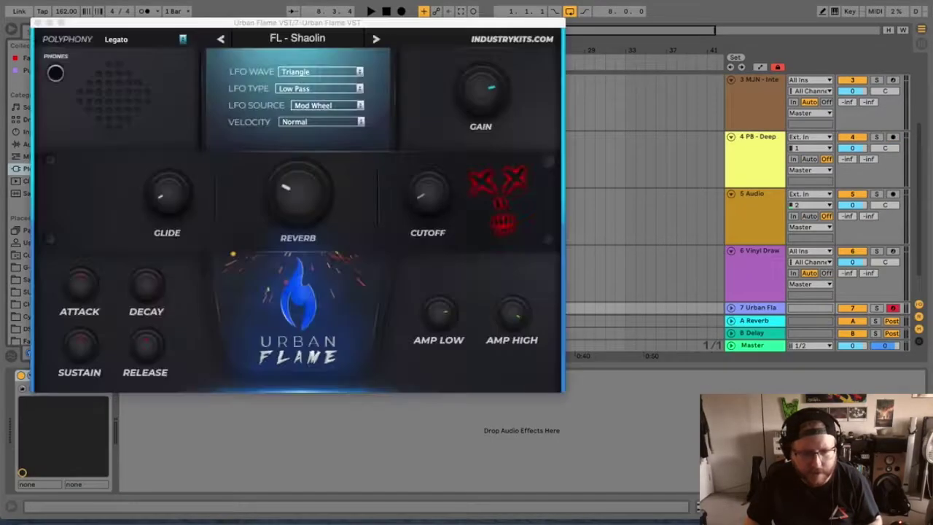
{"action": "left_click", "coordinate": [326, 37]}
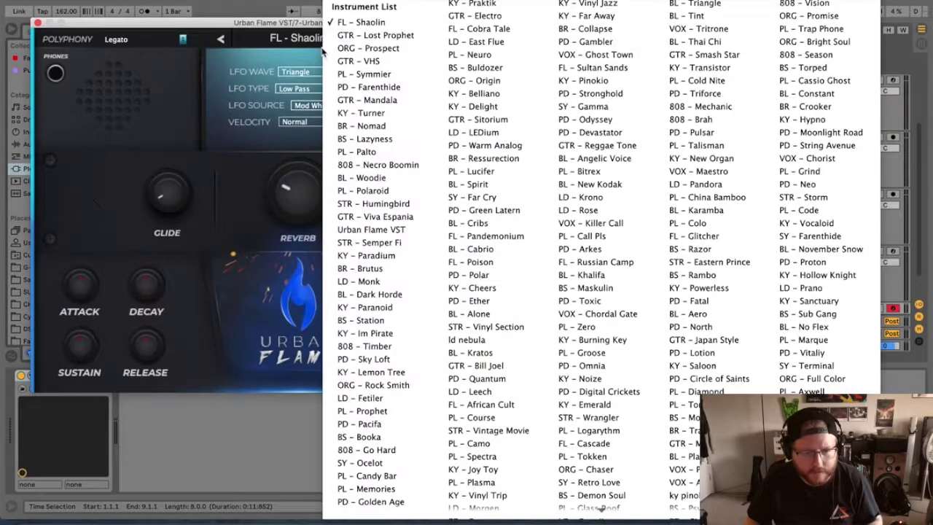
{"action": "left_click", "coordinate": [284, 27]}
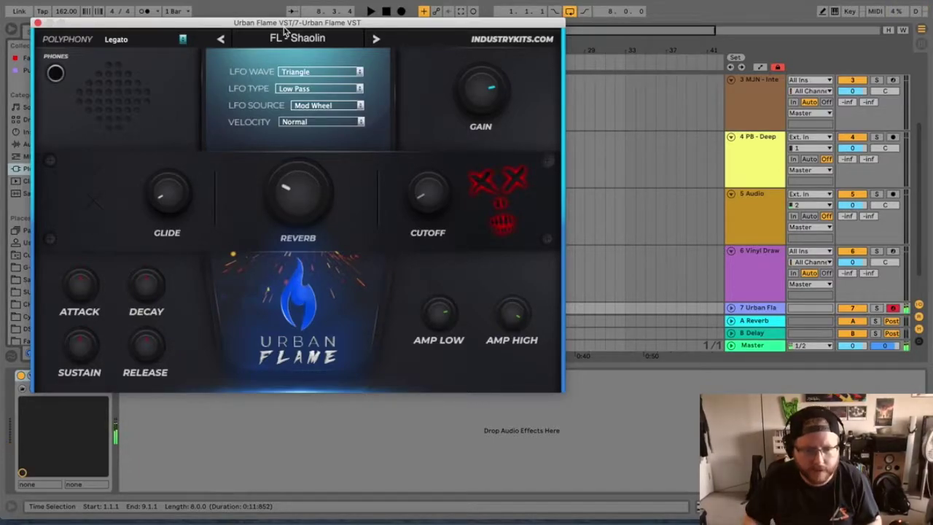
{"action": "left_click", "coordinate": [285, 31]}
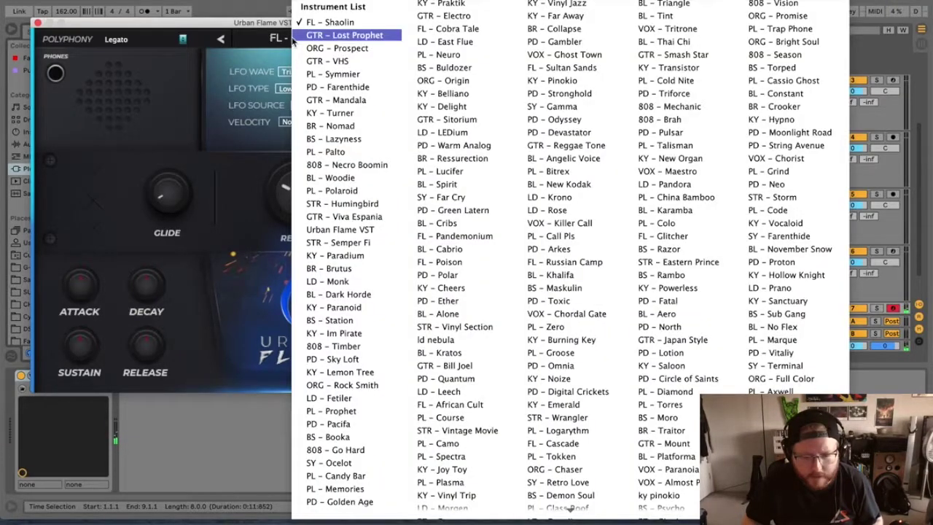
{"action": "left_click", "coordinate": [471, 268]}
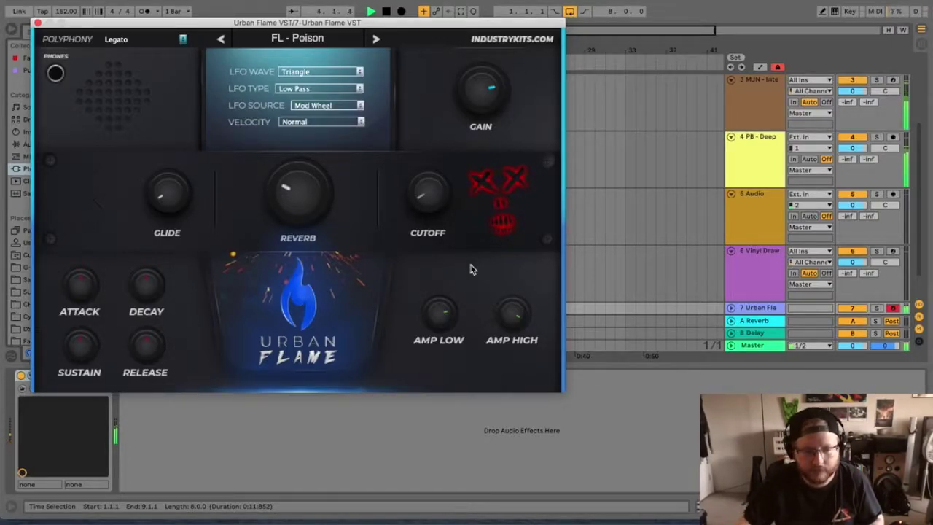
Step: Record a melody clip on the Urban Flame track from bar 1 to bar 9, showing its notes and unfolding the track
{"action": "left_click", "coordinate": [38, 24]}
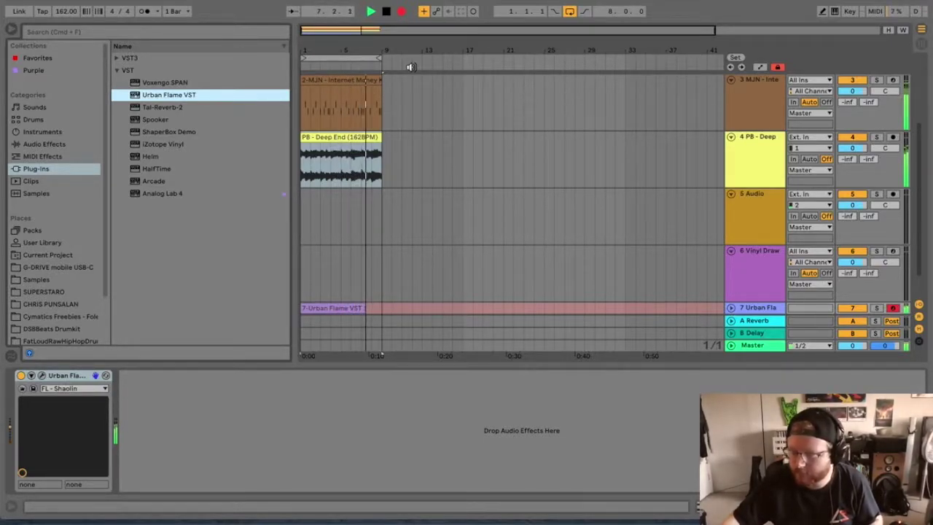
{"action": "key", "text": "space"}
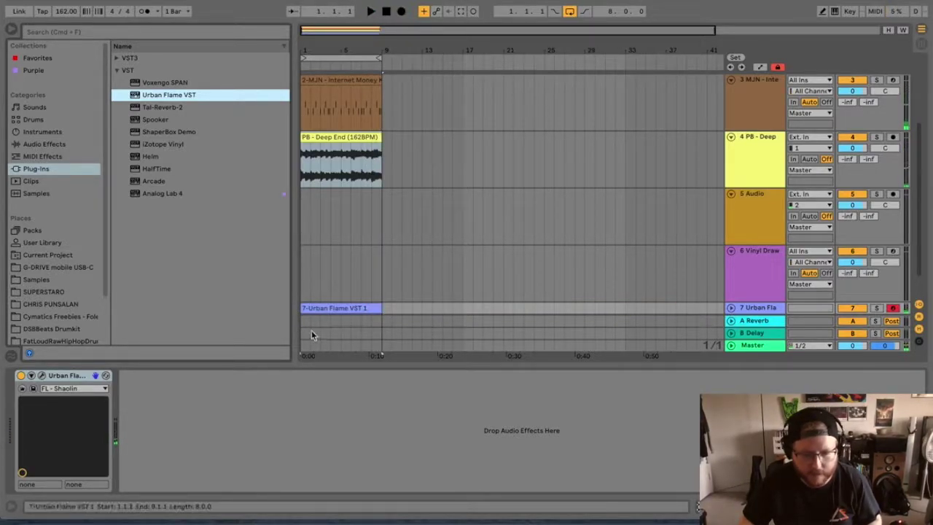
{"action": "double_click", "coordinate": [315, 307]}
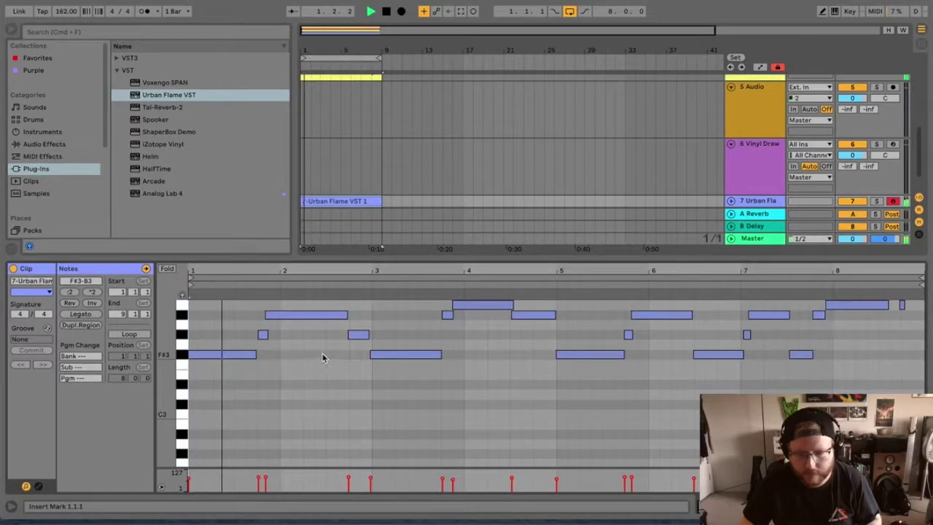
{"action": "double_click", "coordinate": [732, 201]}
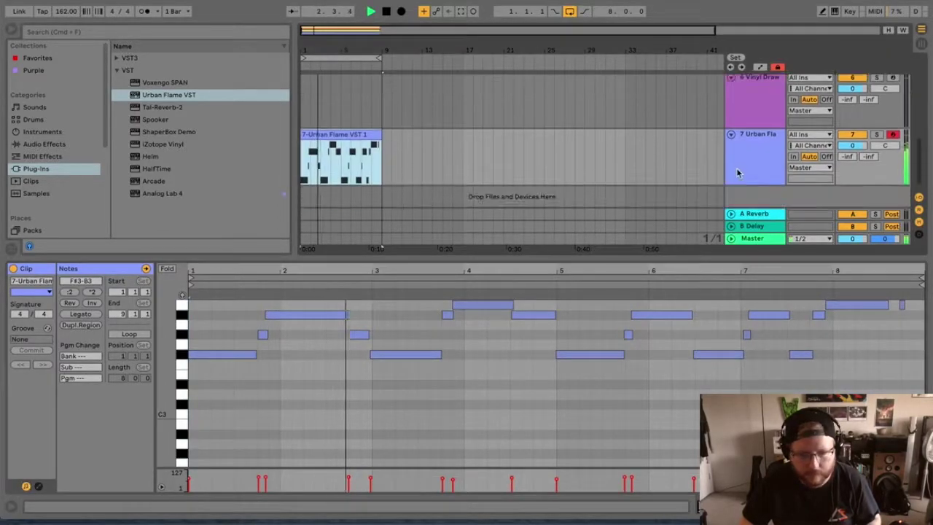
Step: Add an Auto Pan audio effect to the Urban Flame track
{"action": "left_click", "coordinate": [33, 132]}
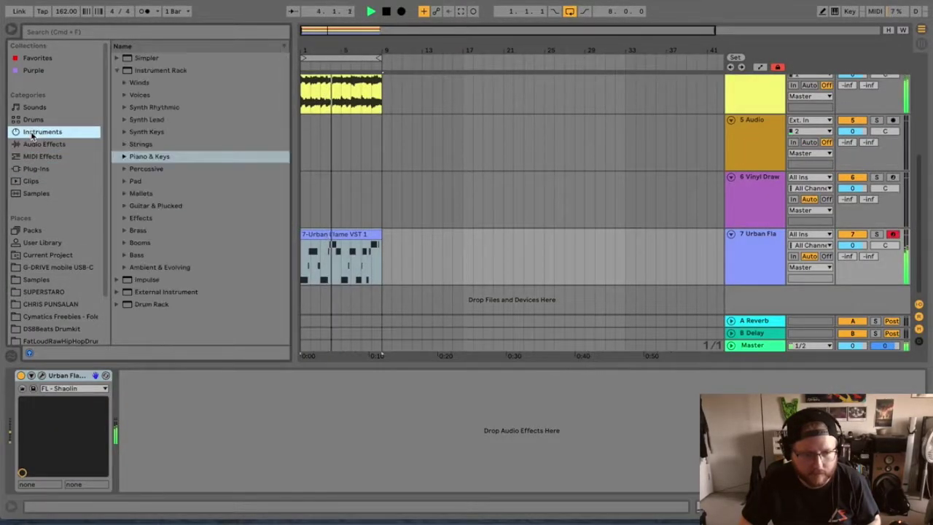
{"action": "left_click", "coordinate": [33, 144]}
{"action": "scroll", "coordinate": [144, 283], "scroll_direction": "down", "scroll_amount": 3}
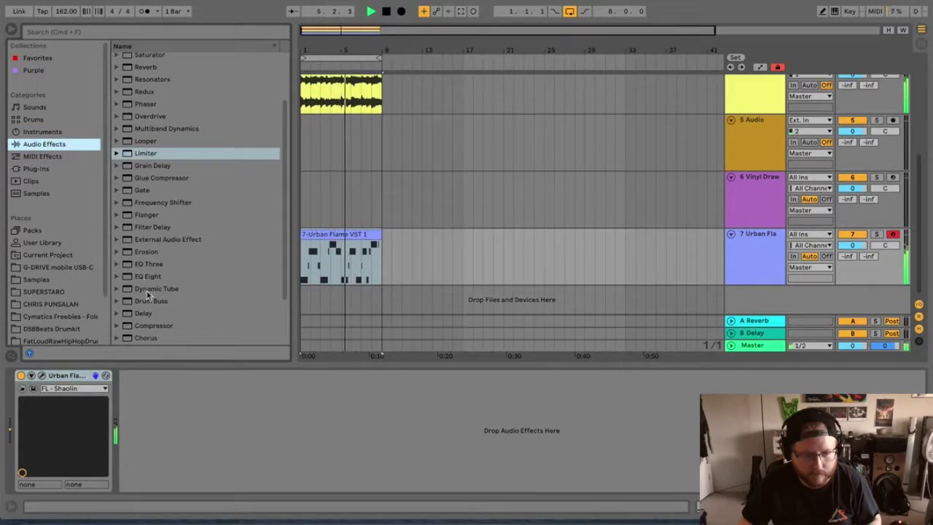
{"action": "scroll", "coordinate": [153, 321], "scroll_direction": "down", "scroll_amount": 3}
{"action": "left_click_drag", "start_coordinate": [150, 315], "coordinate": [766, 237]}
Step: Set the Auto Pan amount to 23.8 % and its rate to 0.14 Hz
{"action": "left_click_drag", "start_coordinate": [135, 440], "coordinate": [136, 415]}
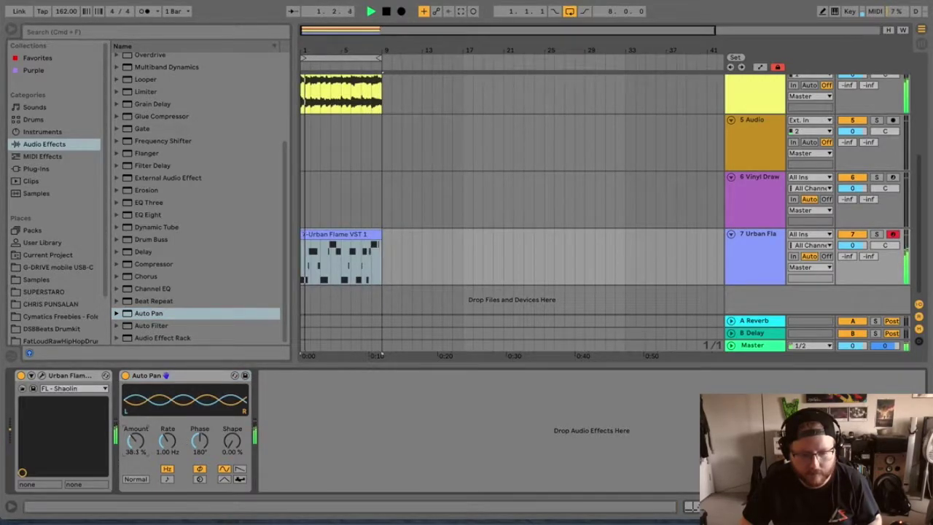
{"action": "left_click_drag", "start_coordinate": [168, 442], "coordinate": [168, 461]}
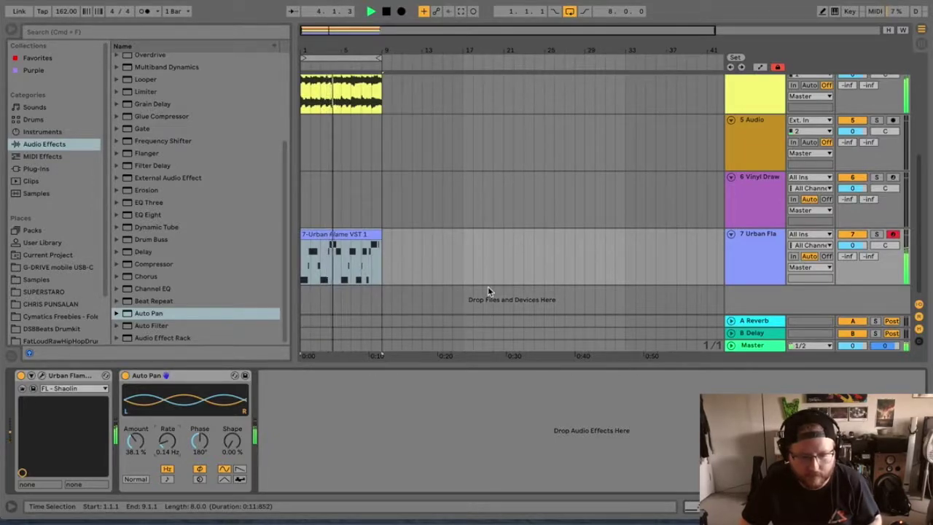
{"action": "left_click_drag", "start_coordinate": [135, 440], "coordinate": [136, 448]}
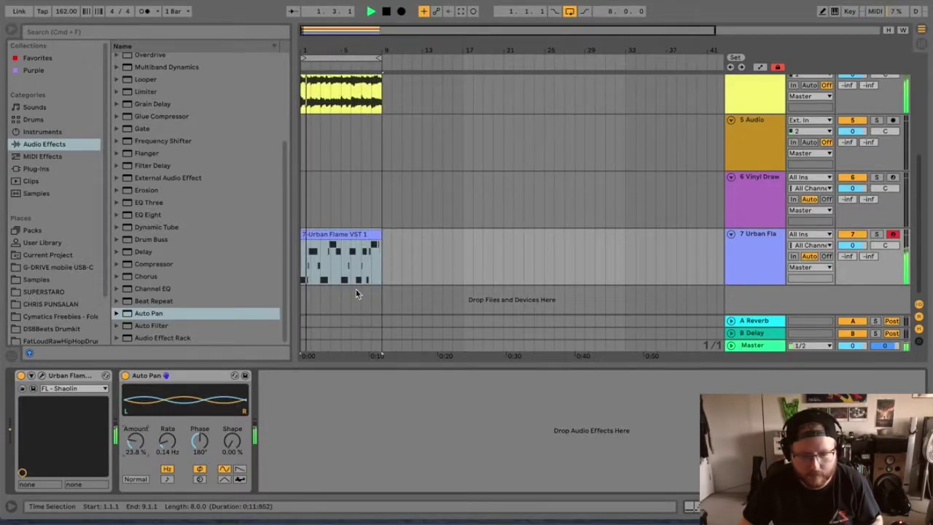
Step: Delete the short final B3 note in the Urban Flame clip and make the remaining last B3 span 8.1.1 to 9.1.1
{"action": "double_click", "coordinate": [352, 234]}
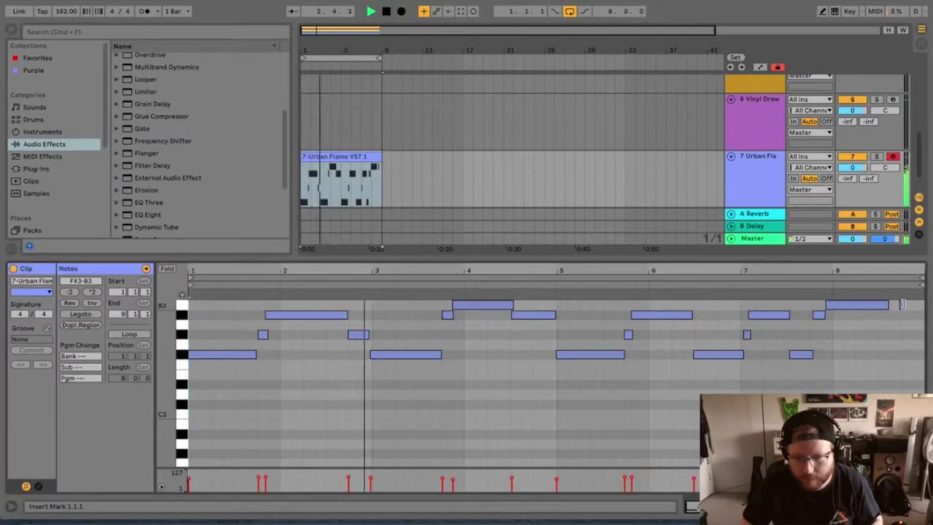
{"action": "left_click_drag", "start_coordinate": [905, 305], "coordinate": [919, 306]}
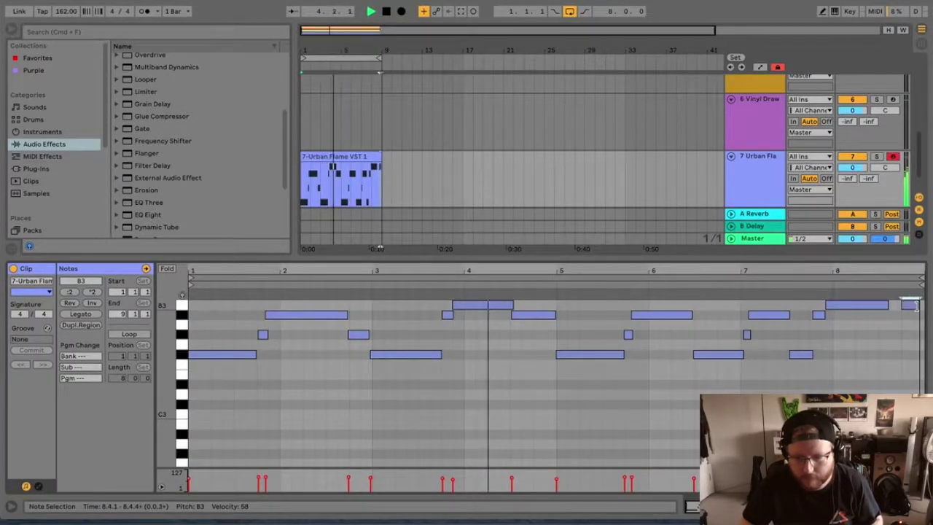
{"action": "double_click", "coordinate": [911, 307]}
{"action": "left_click_drag", "start_coordinate": [843, 308], "coordinate": [923, 306]}
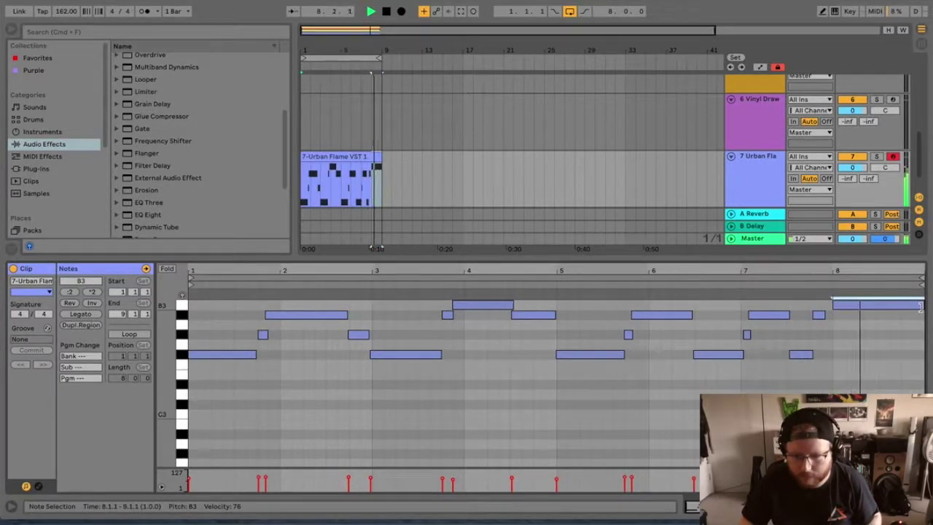
Step: Align the end of the last F#3 and the start of the following A#3 at 7.4.3, and lower the track volume to -2.1 dB
{"action": "double_click", "coordinate": [827, 314]}
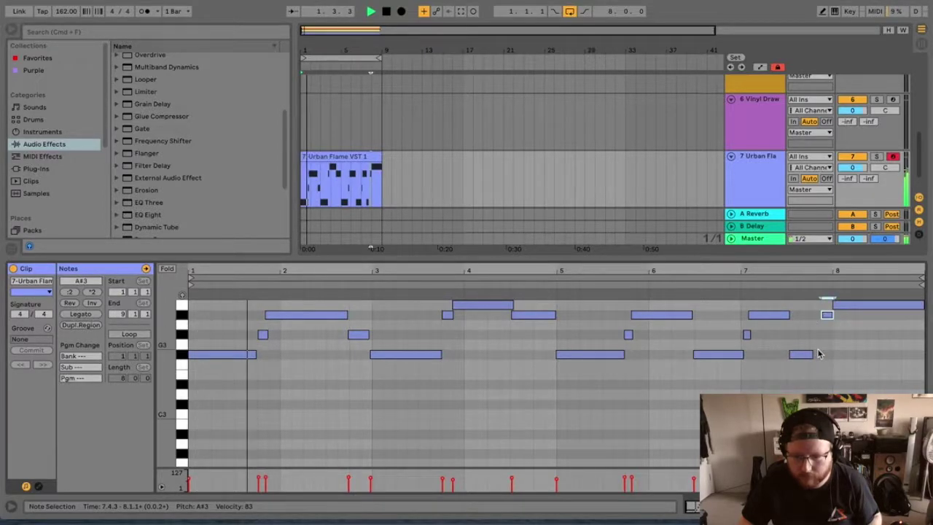
{"action": "left_click_drag", "start_coordinate": [813, 354], "coordinate": [820, 355]}
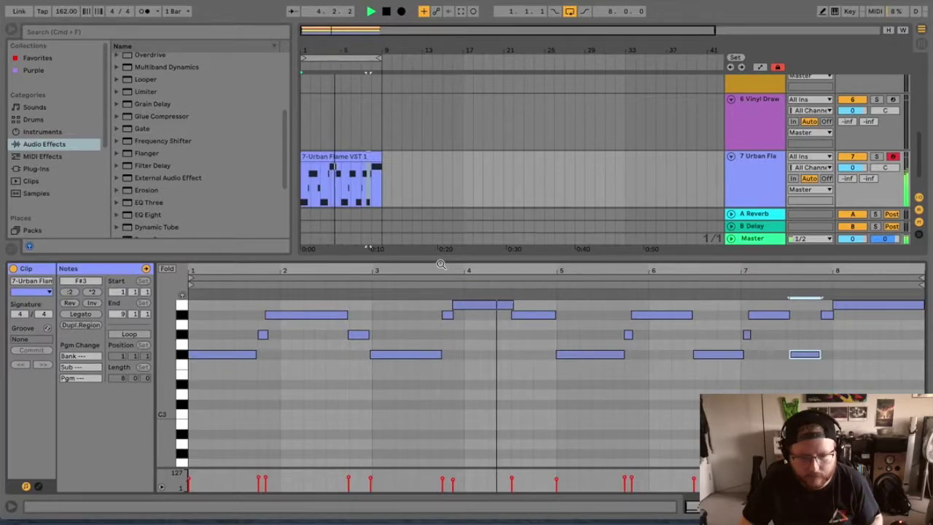
{"action": "left_click", "coordinate": [751, 176]}
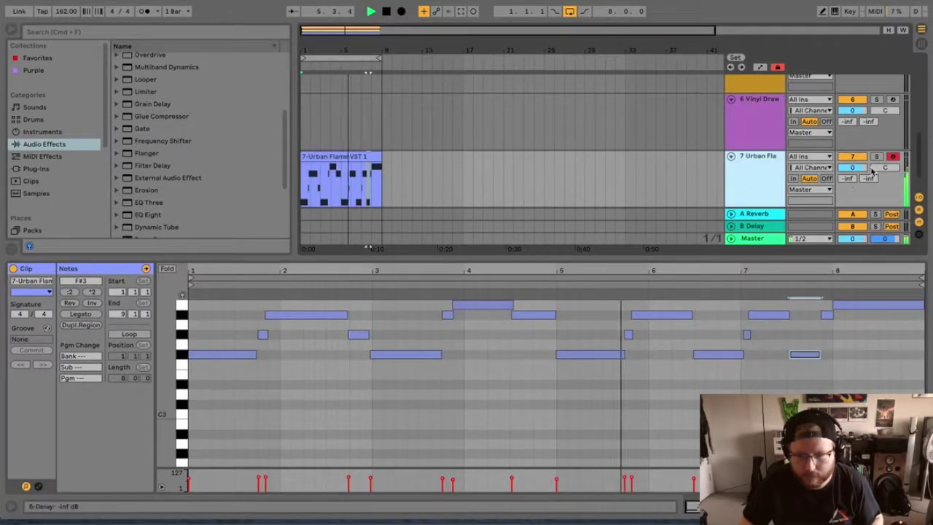
{"action": "left_click_drag", "start_coordinate": [867, 169], "coordinate": [867, 184]}
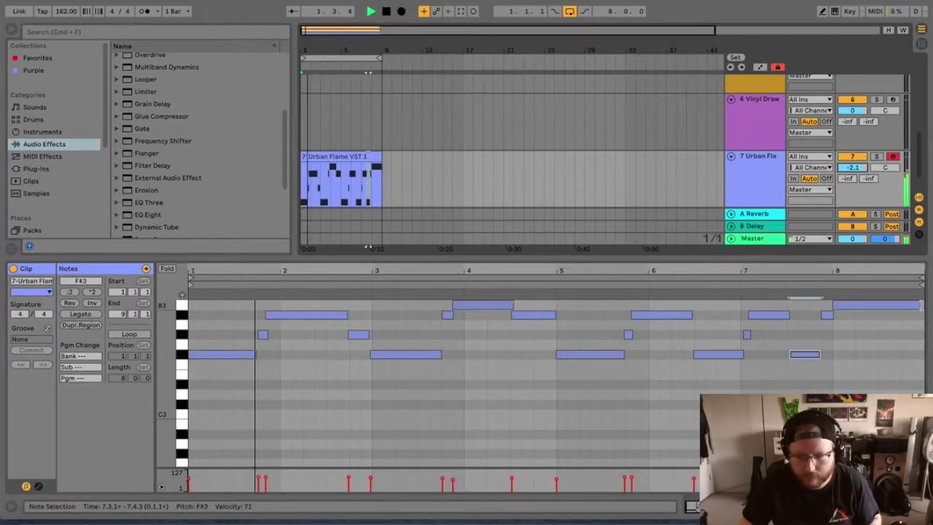
Step: Shorten the last B3 note to end at 8.3.1 and add an A#3 note from 8.3.1 to 9.1.1
{"action": "left_click_drag", "start_coordinate": [921, 305], "coordinate": [878, 305]}
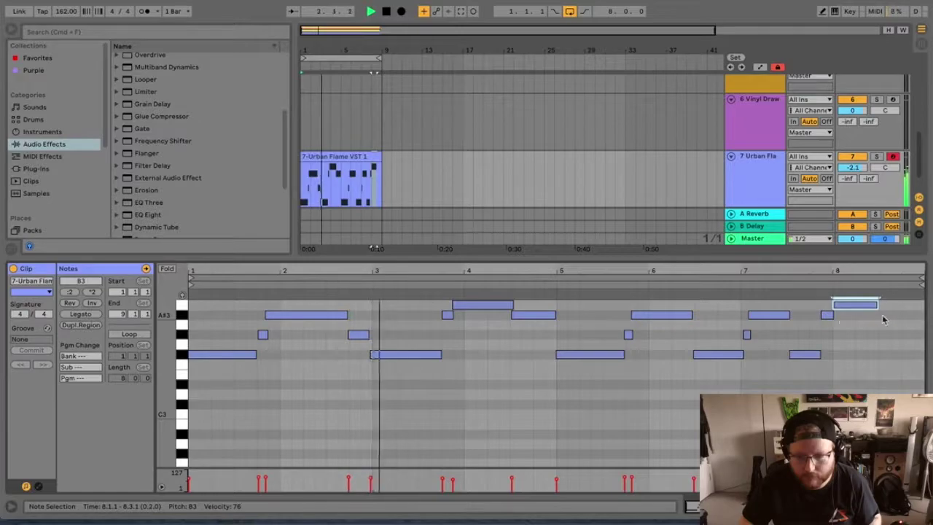
{"action": "double_click", "coordinate": [884, 317]}
{"action": "left_click_drag", "start_coordinate": [884, 316], "coordinate": [923, 315]}
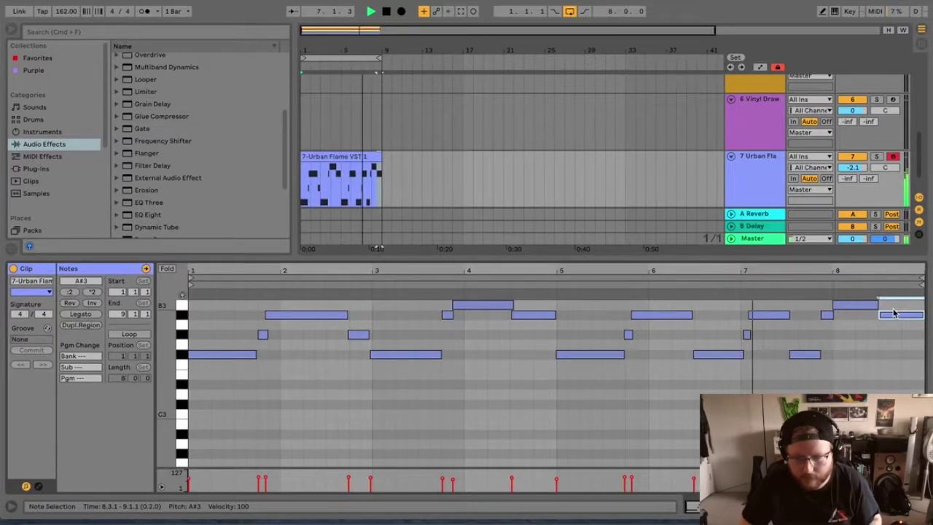
Step: Move the short A#3 note before bar 8 slightly earlier and shift the following B3 to start at 7.4.3
{"action": "left_click_drag", "start_coordinate": [827, 315], "coordinate": [815, 315]}
{"action": "left_click", "coordinate": [842, 308]}
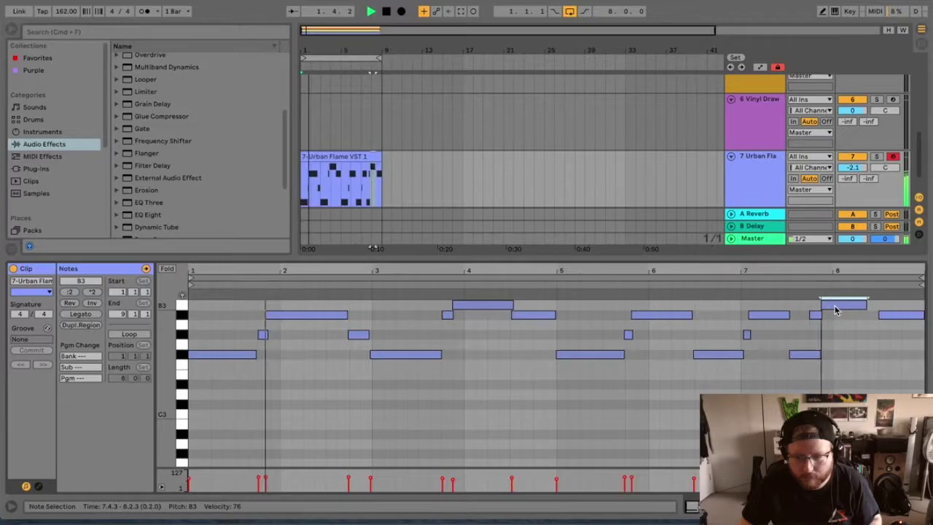
Step: Extend the last B3 note in the Urban Flame clip to end at 8.3.1, keeping the final A#3 starting there
{"action": "left_click", "coordinate": [740, 284]}
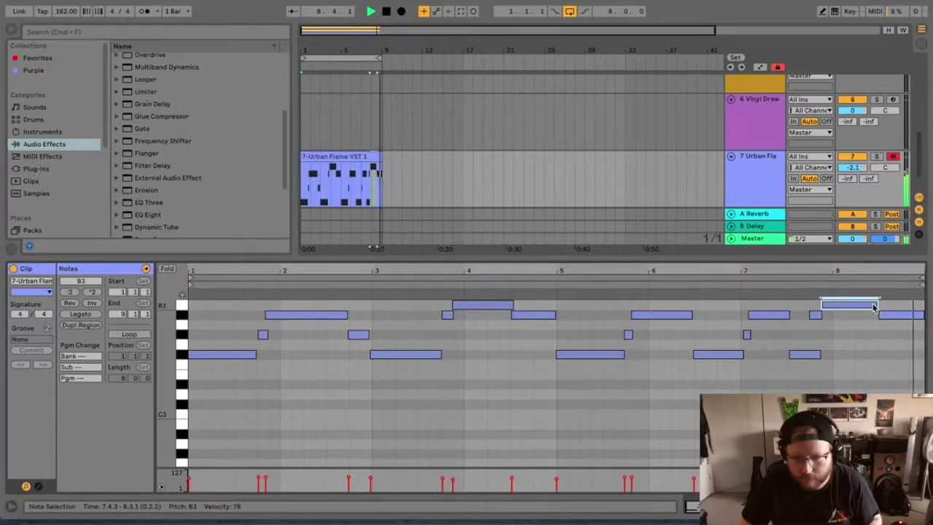
{"action": "mouse_move", "coordinate": [877, 305]}
{"action": "left_mouse_down"}
{"action": "mouse_move", "coordinate": [866, 305]}
{"action": "mouse_move", "coordinate": [877, 315]}
{"action": "left_mouse_up"}
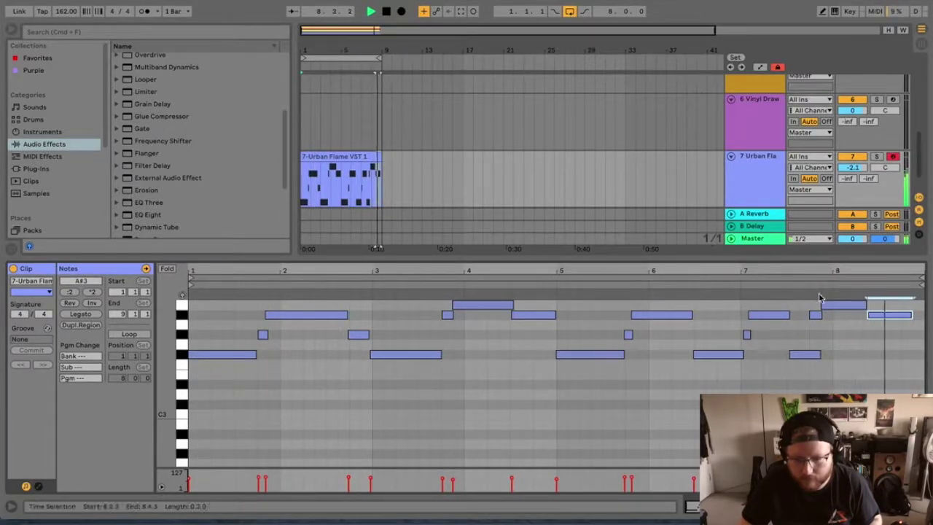
{"action": "mouse_move", "coordinate": [891, 315]}
{"action": "left_mouse_down"}
{"action": "mouse_move", "coordinate": [903, 315]}
{"action": "mouse_move", "coordinate": [879, 305]}
{"action": "left_mouse_up"}
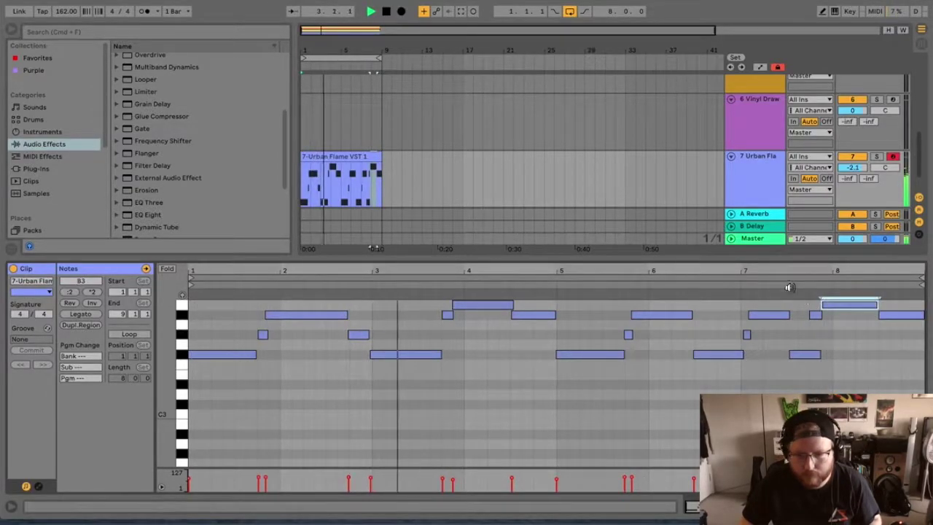
Step: Close the clip's note editor and move the Urban Flame track directly below the Deep End track
{"action": "left_click", "coordinate": [922, 507]}
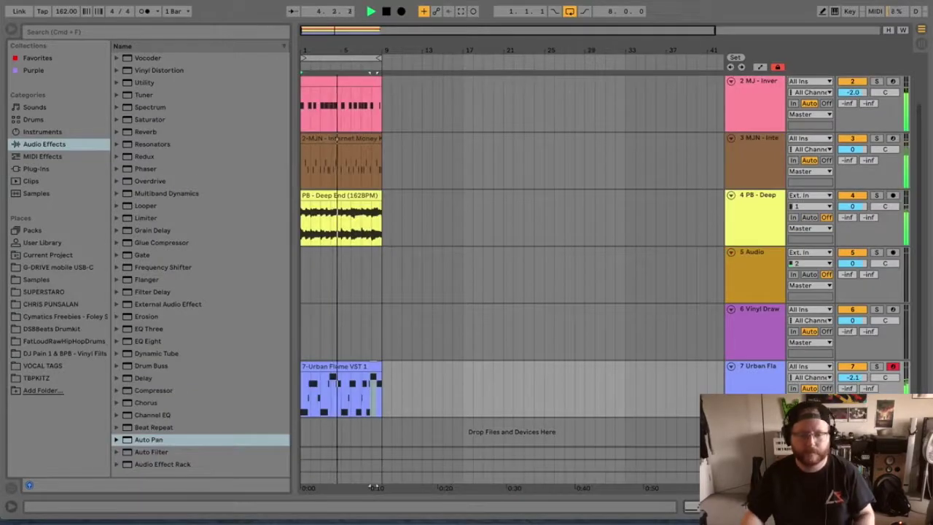
{"action": "left_click_drag", "start_coordinate": [759, 371], "coordinate": [740, 209]}
{"action": "scroll", "coordinate": [741, 175], "scroll_direction": "up", "scroll_amount": 2}
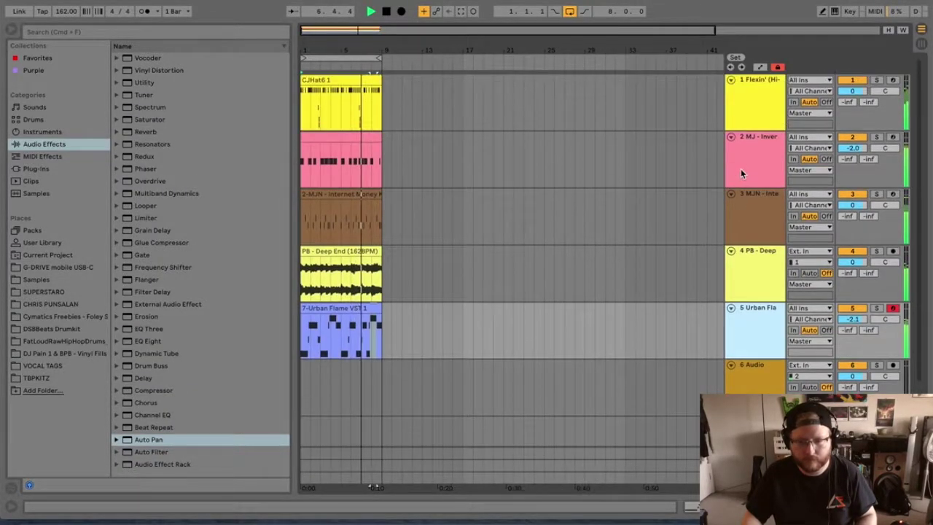
Step: Fold all seven tracks in the arrangement and hide the browser
{"action": "left_click", "coordinate": [731, 79]}
{"action": "left_click", "coordinate": [730, 92]}
{"action": "left_click", "coordinate": [731, 104]}
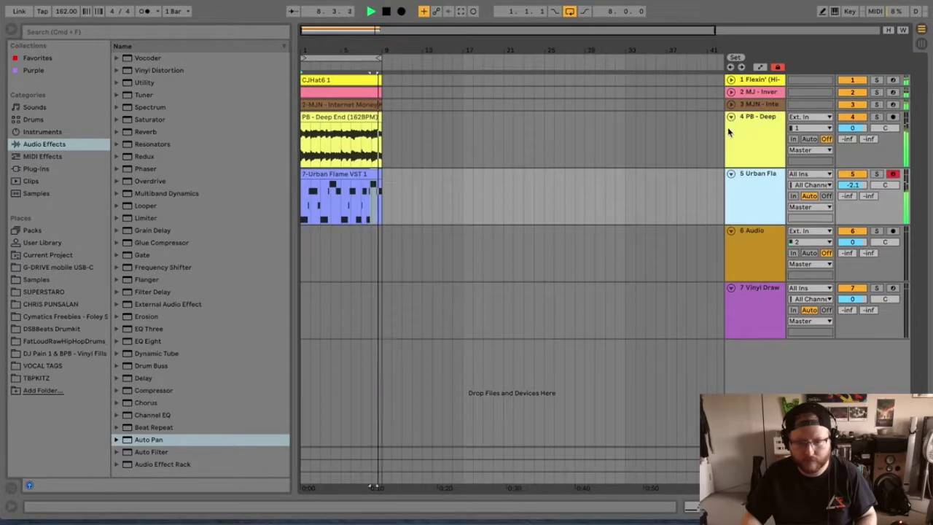
{"action": "left_click", "coordinate": [731, 117]}
{"action": "left_click", "coordinate": [730, 129]}
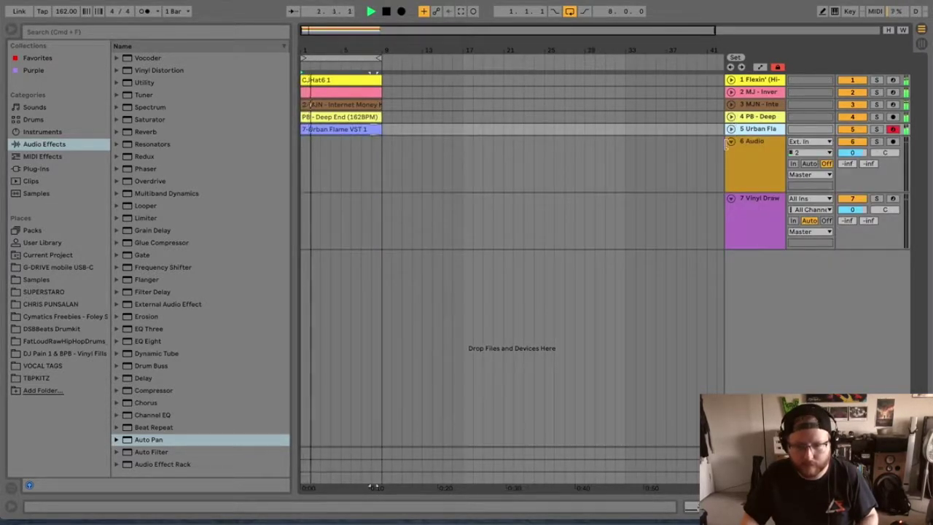
{"action": "left_click", "coordinate": [730, 140]}
{"action": "left_click", "coordinate": [731, 153]}
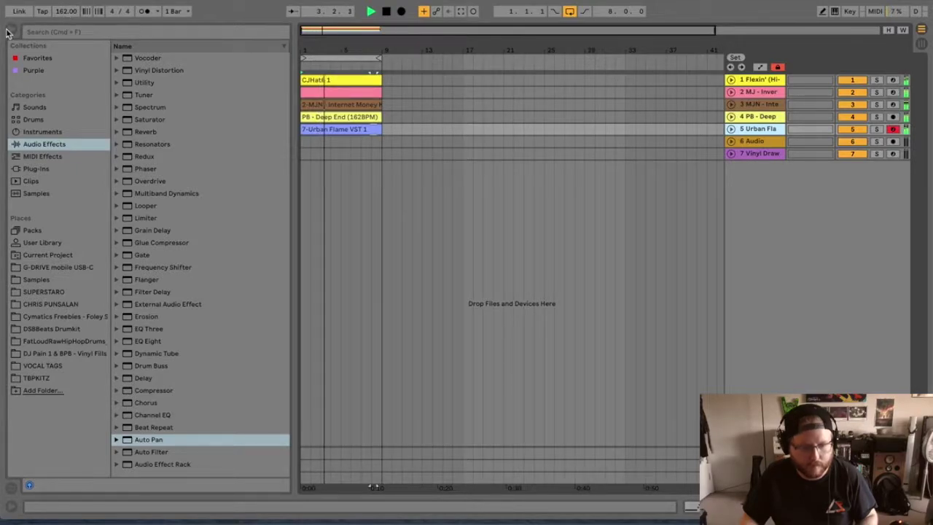
{"action": "key", "text": "super+alt+b"}
Step: Duplicate the eight-bar section of all tracks repeatedly until the arrangement reaches bar 65
{"action": "left_click", "coordinate": [100, 152]}
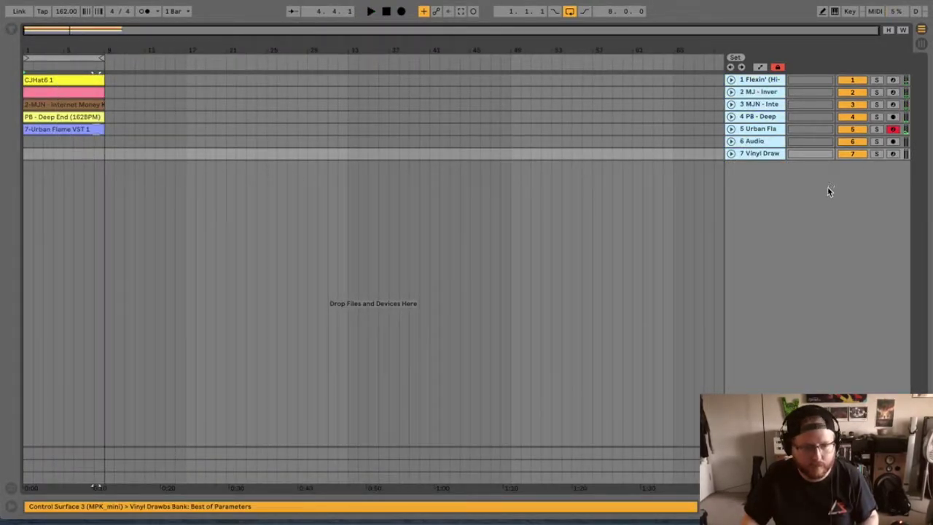
{"action": "left_click_drag", "start_coordinate": [101, 165], "coordinate": [0, 39]}
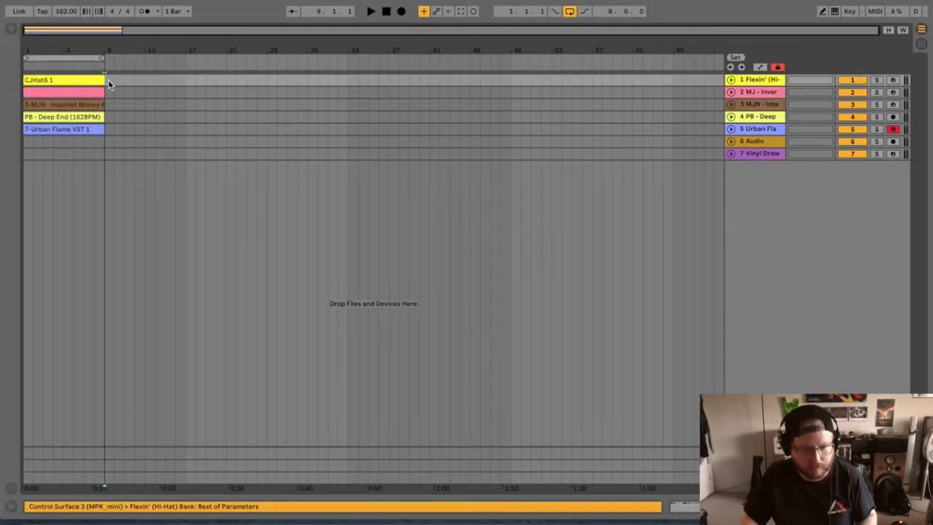
{"action": "key", "text": "ctrl+d"}
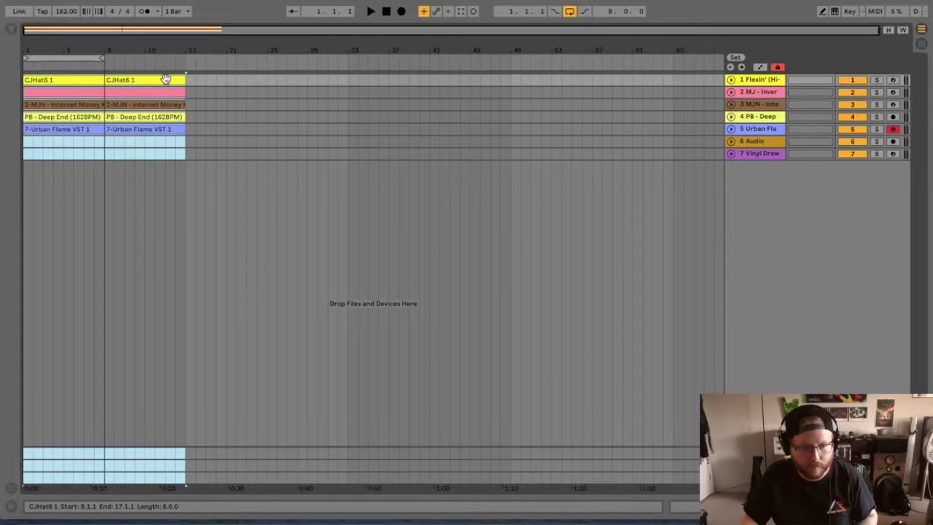
{"action": "key", "text": "ctrl+a"}
{"action": "key", "text": "ctrl+d"}
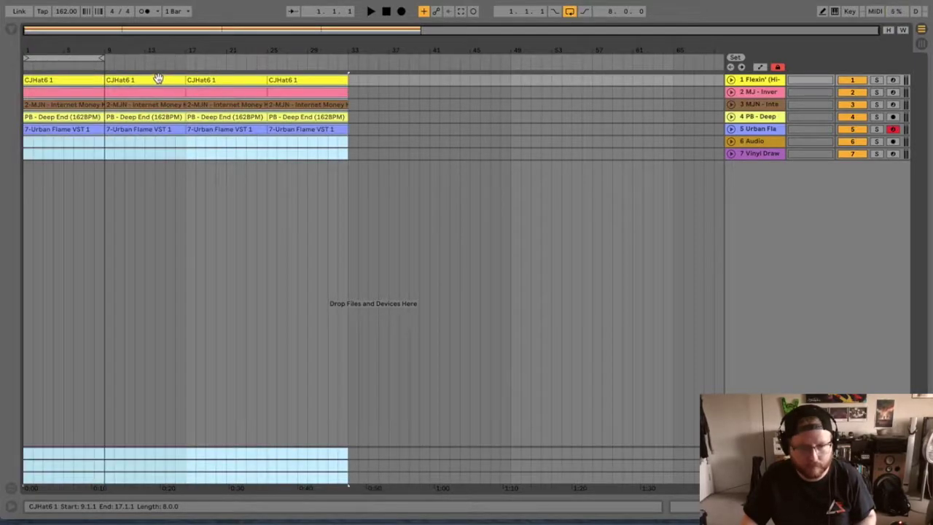
{"action": "key", "text": "ctrl+a"}
{"action": "key", "text": "ctrl+d"}
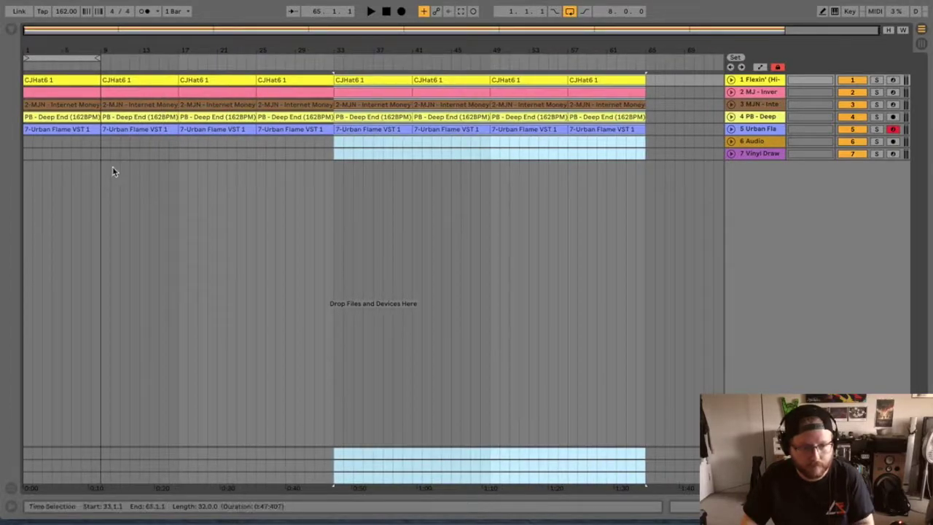
Step: Delete the clips from bar 1 to 9 on the Urban Flame, Deep End, Internet Money drum and 808 tracks
{"action": "left_click", "coordinate": [56, 129]}
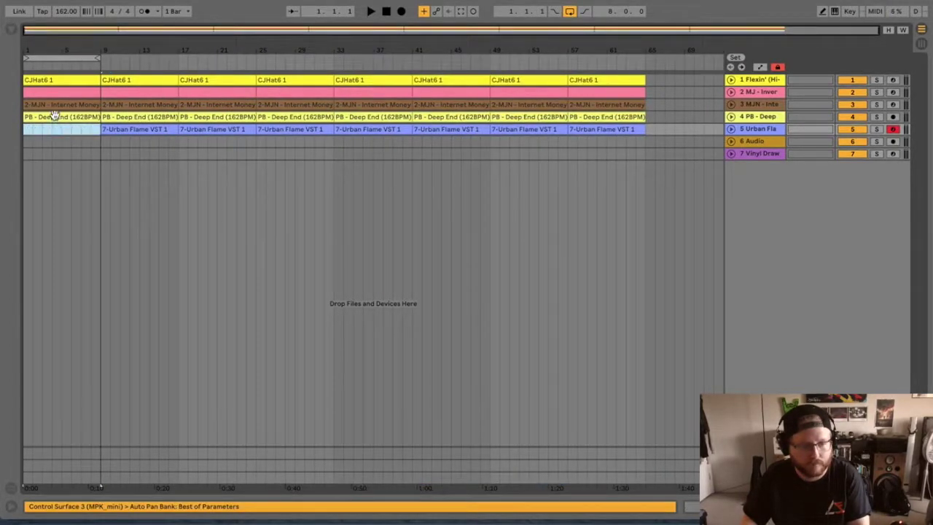
{"action": "left_click", "coordinate": [55, 117]}
{"action": "key", "text": "Delete"}
{"action": "left_click", "coordinate": [54, 105]}
{"action": "key", "text": "Delete"}
{"action": "left_click", "coordinate": [58, 94]}
{"action": "key", "text": "Delete"}
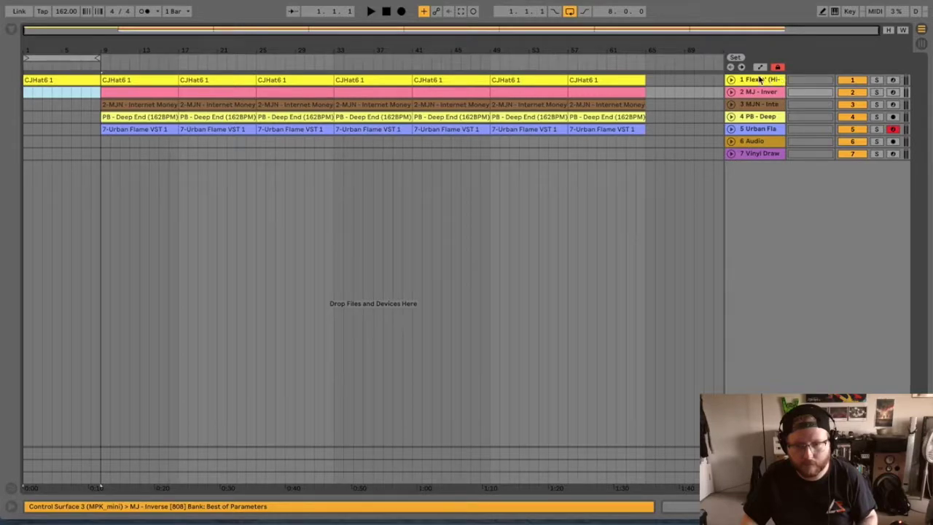
{"action": "left_click", "coordinate": [732, 80]}
{"action": "left_click", "coordinate": [732, 80]}
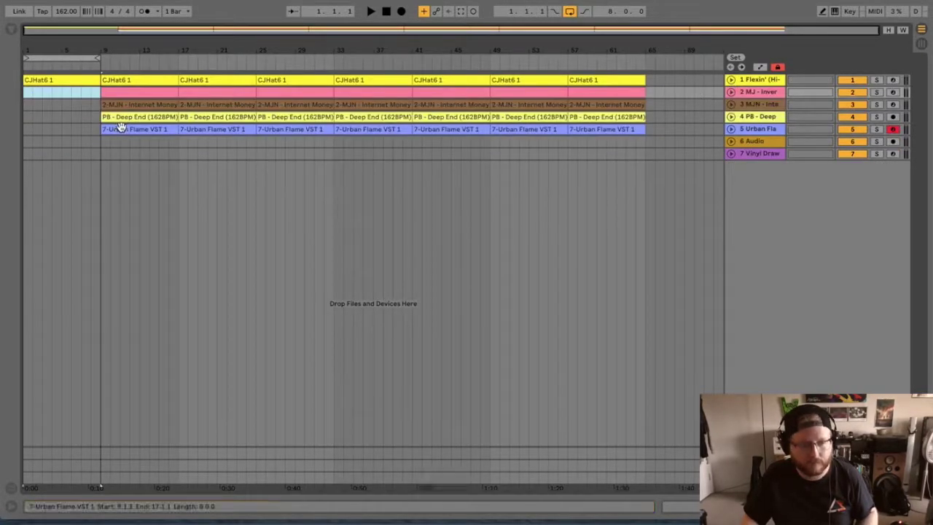
Step: Undo the four clip deletions in the first eight bars
{"action": "key", "text": "ctrl+z"}
{"action": "key", "text": "ctrl+z"}
{"action": "key", "text": "ctrl+z"}
{"action": "key", "text": "ctrl+z"}
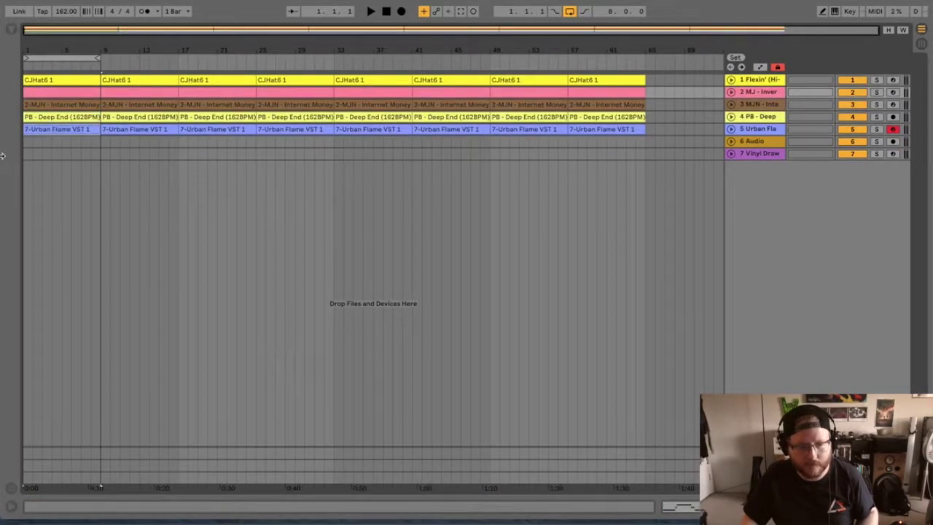
Step: Delete the first Urban Flame clip and unfold the Deep End, Internet Money drum, 808 and hi-hat tracks
{"action": "left_click", "coordinate": [42, 129]}
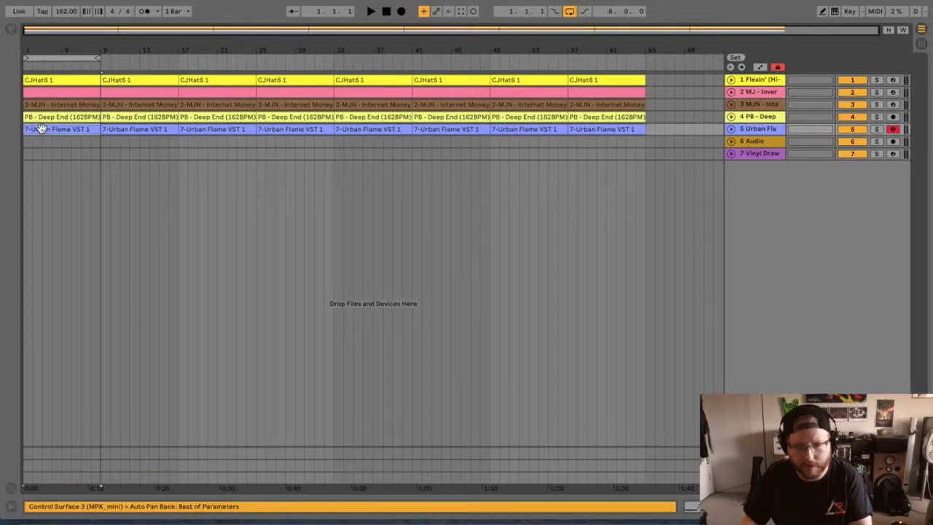
{"action": "left_click", "coordinate": [731, 117]}
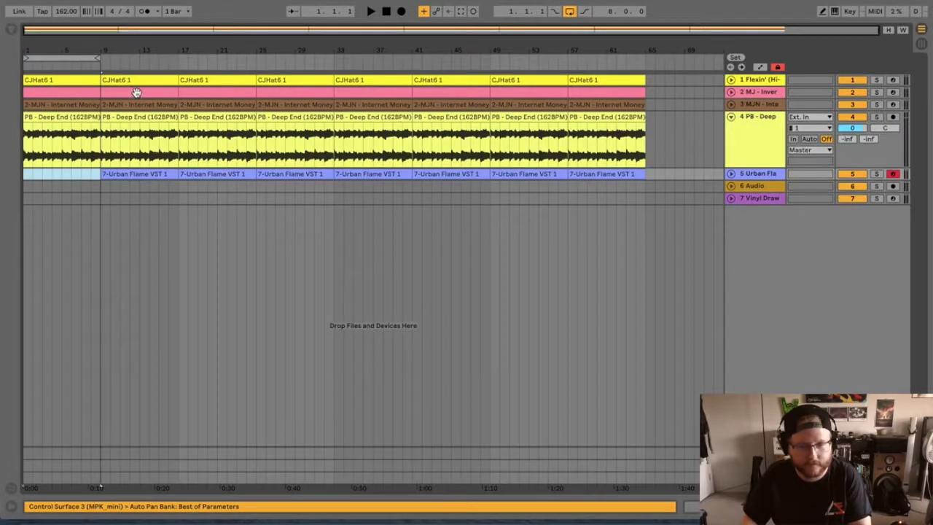
{"action": "left_click", "coordinate": [41, 104]}
{"action": "left_click", "coordinate": [731, 104]}
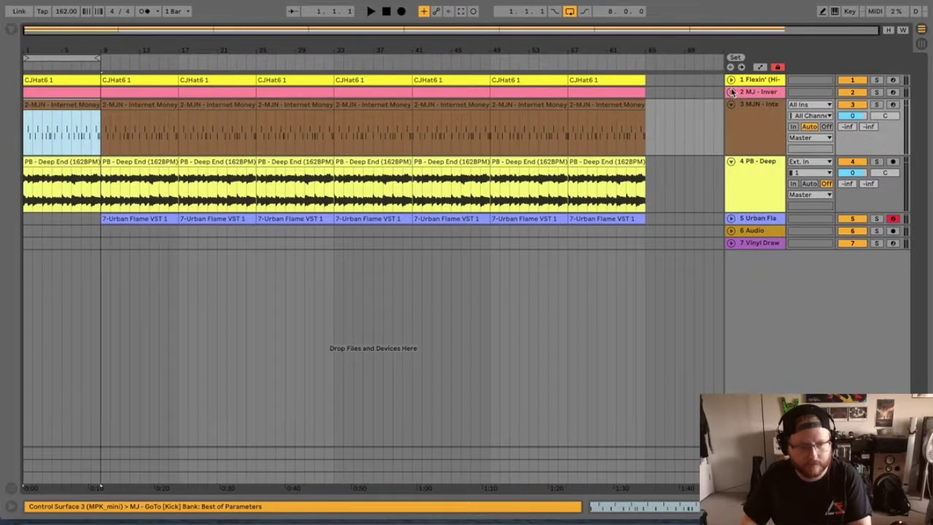
{"action": "left_click", "coordinate": [731, 92]}
{"action": "left_click", "coordinate": [731, 80]}
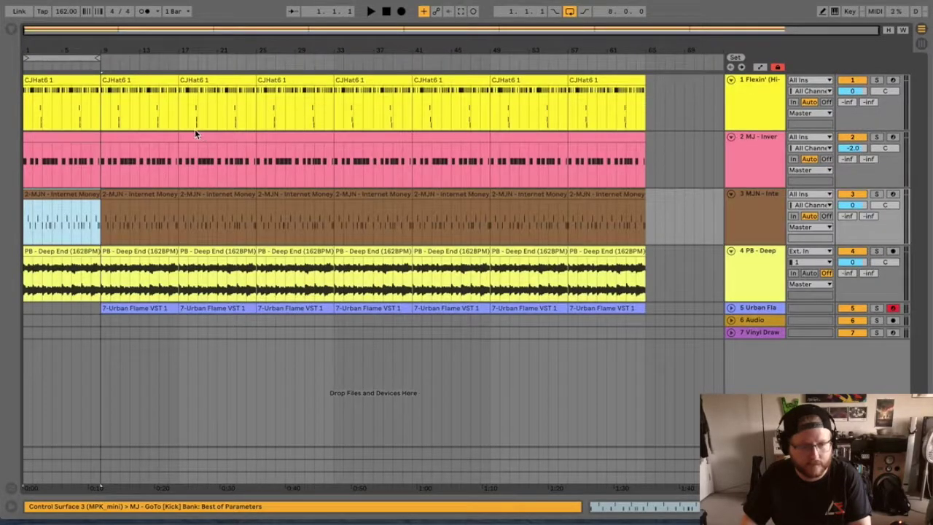
Step: Delete the hi-hat, 808 and Internet Money drum clips from bar 1 to 9, leaving only the Deep End sample
{"action": "left_click", "coordinate": [64, 96]}
{"action": "key", "text": "Delete"}
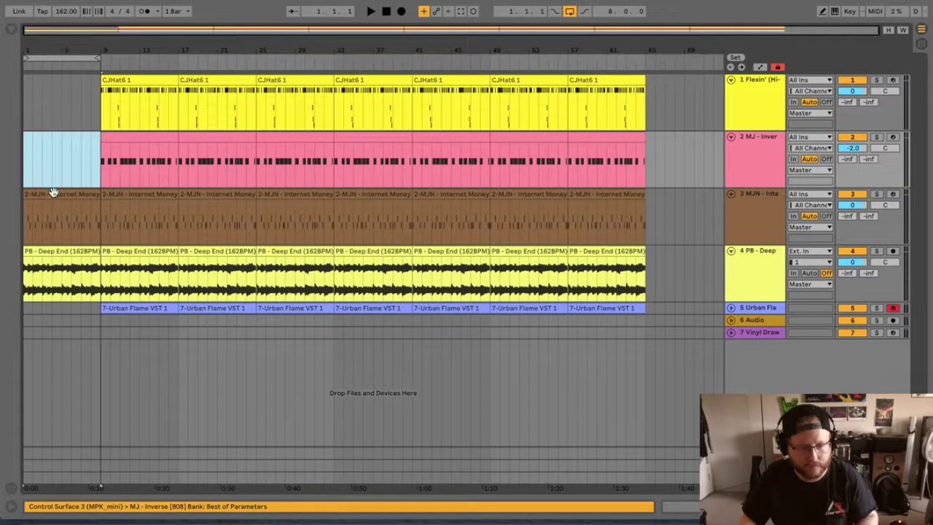
{"action": "left_click", "coordinate": [56, 195]}
{"action": "key", "text": "Delete"}
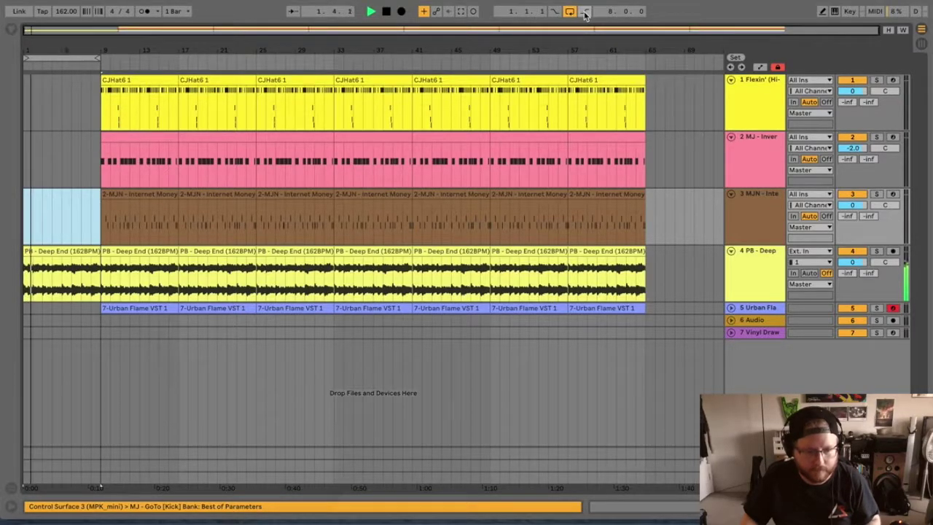
Step: Unfold the Urban Flame track and delete the Urban Flame and 808 clips from bar 25 to 33
{"action": "left_click", "coordinate": [732, 307]}
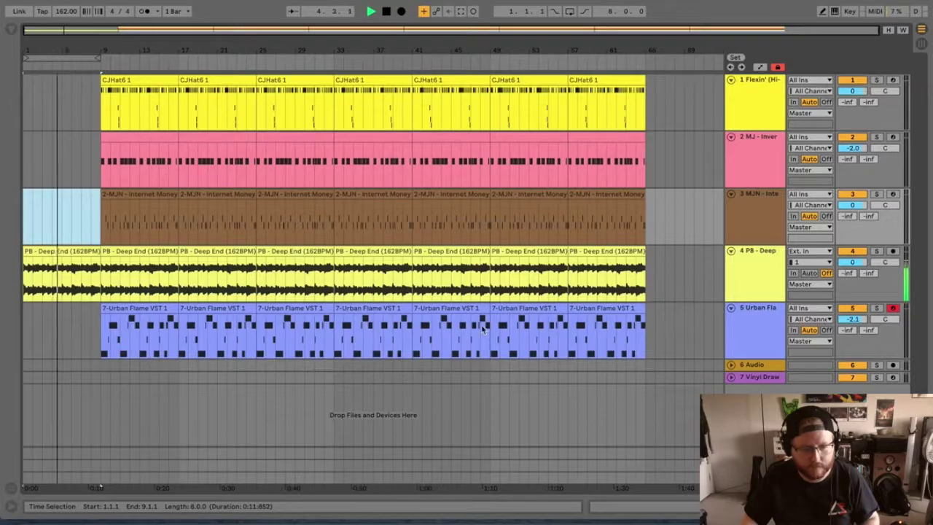
{"action": "left_click", "coordinate": [266, 377]}
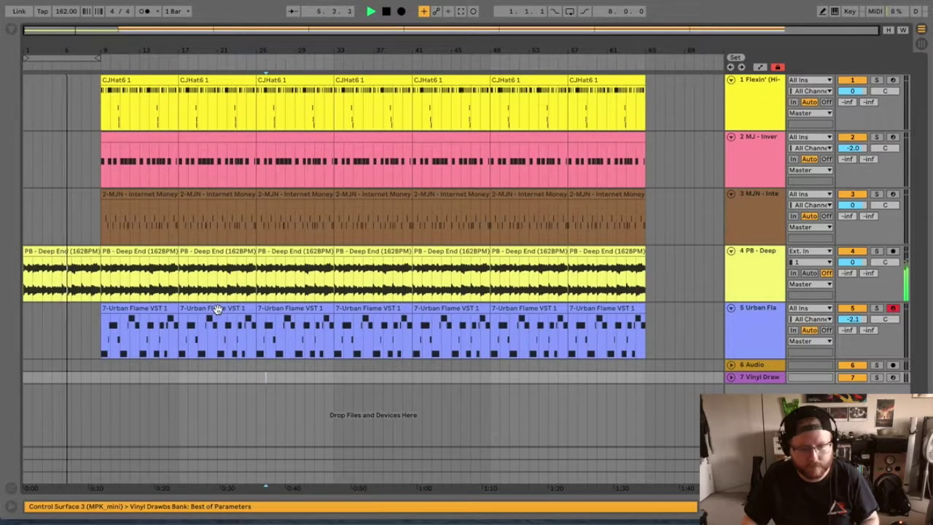
{"action": "left_click", "coordinate": [267, 313]}
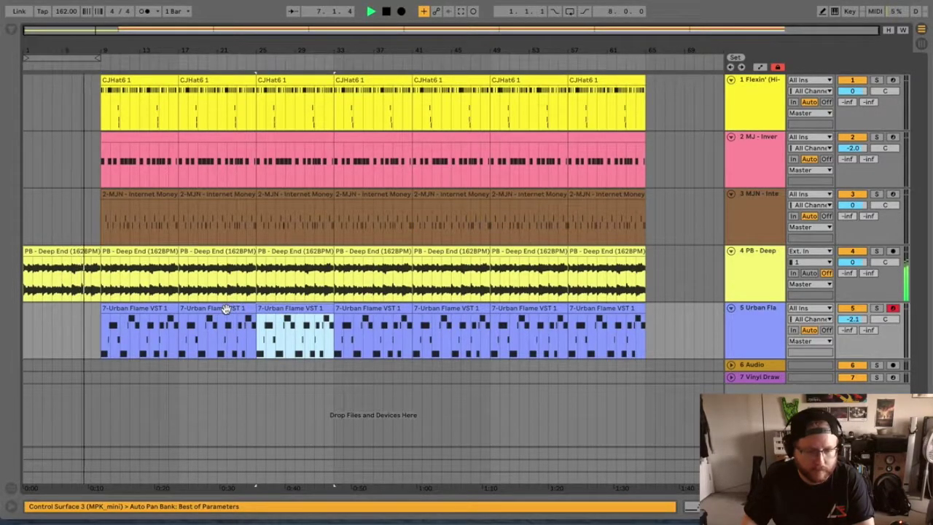
{"action": "key", "text": "Delete"}
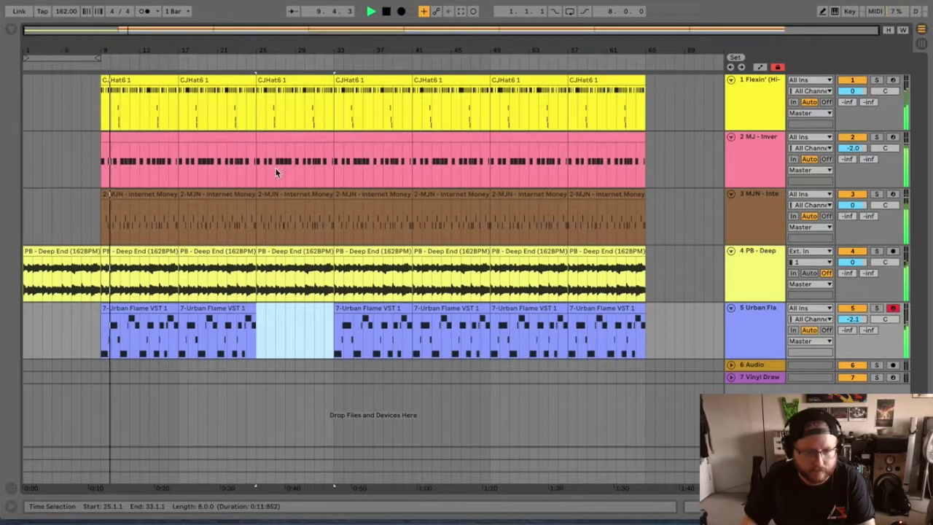
{"action": "left_click", "coordinate": [267, 140]}
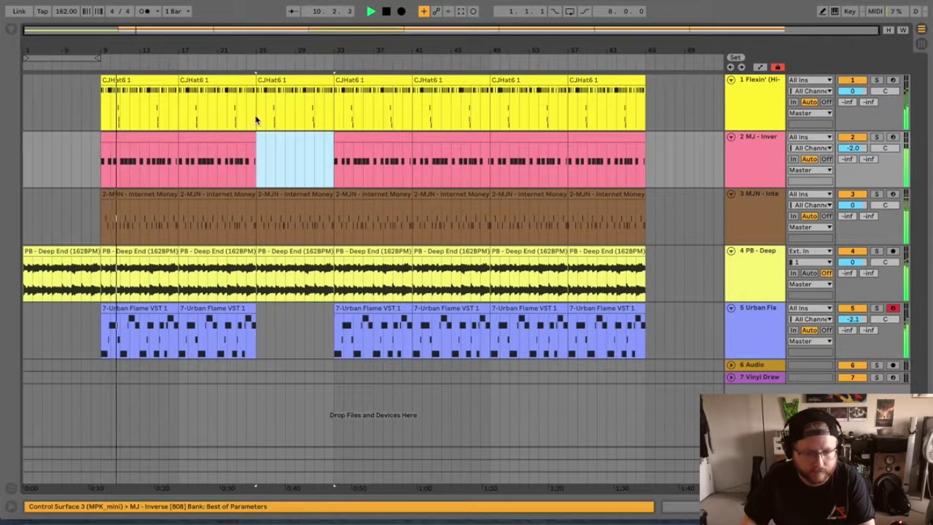
Step: Delete all GoTo kick notes from the Internet Money drum clip at bar 25 and close the note editor
{"action": "double_click", "coordinate": [271, 207]}
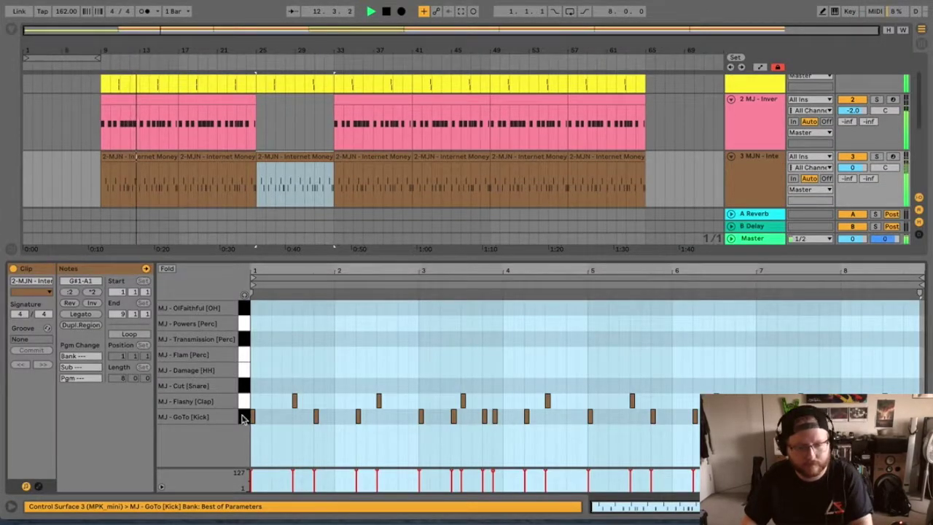
{"action": "left_click", "coordinate": [244, 417]}
{"action": "key", "text": "Delete"}
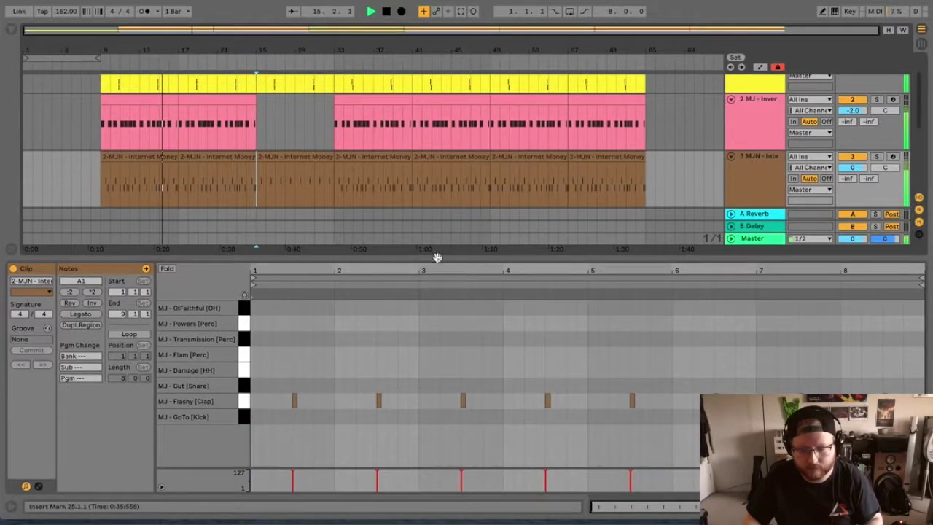
{"action": "key", "text": "ctrl+alt+l"}
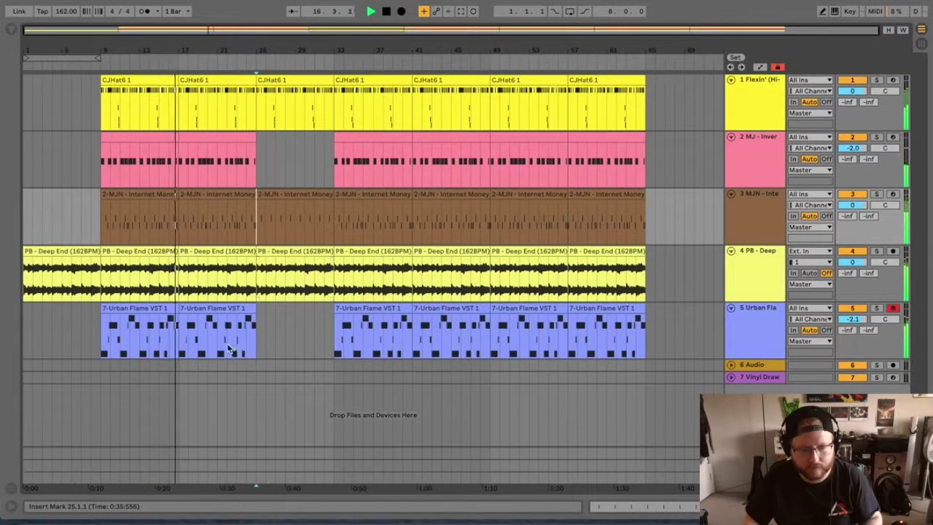
Step: Delete the three Urban Flame clips from bar 33 to bar 57
{"action": "left_click", "coordinate": [372, 309]}
{"action": "left_click", "coordinate": [432, 309]}
{"action": "key", "text": "Delete"}
{"action": "left_click", "coordinate": [525, 310]}
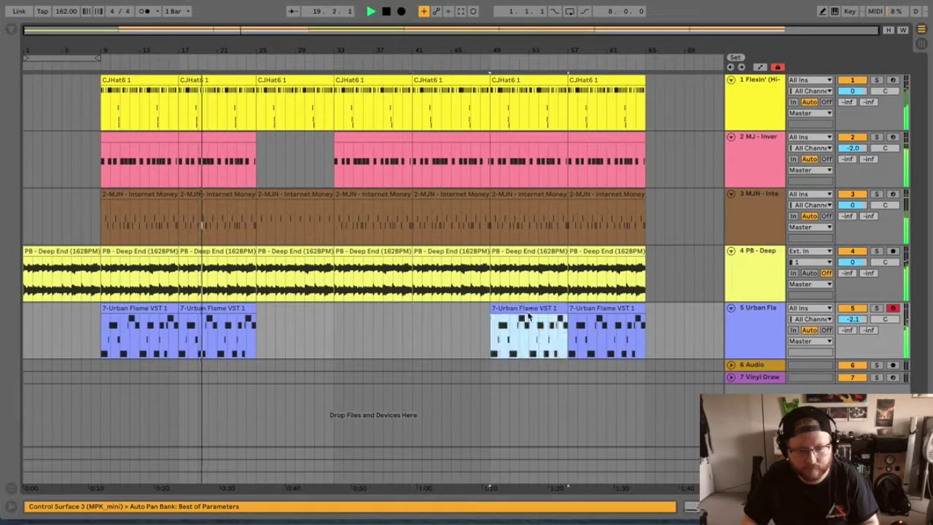
{"action": "key", "text": "Delete"}
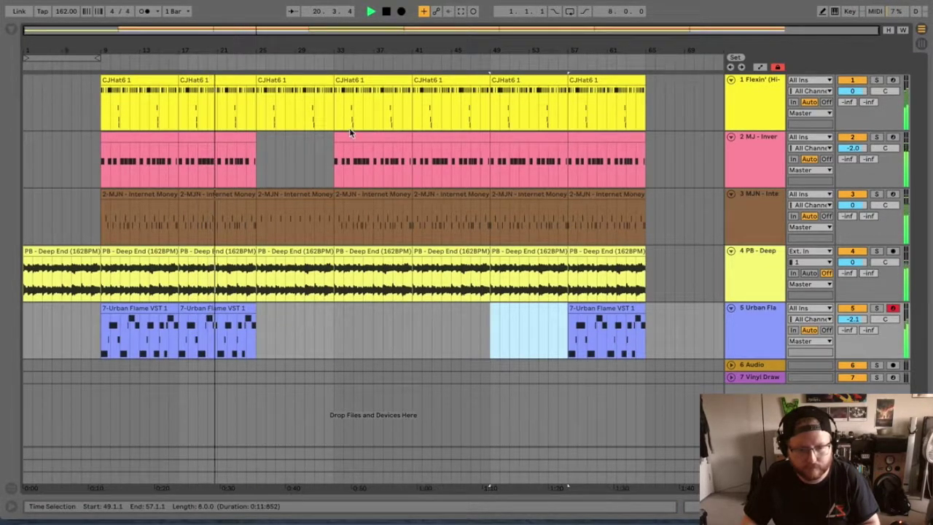
Step: Shorten the Internet Money drum and hi-hat clips starting at bar 25 so both end at bar 32
{"action": "left_click", "coordinate": [329, 195]}
{"action": "left_click_drag", "start_coordinate": [328, 195], "coordinate": [321, 195]}
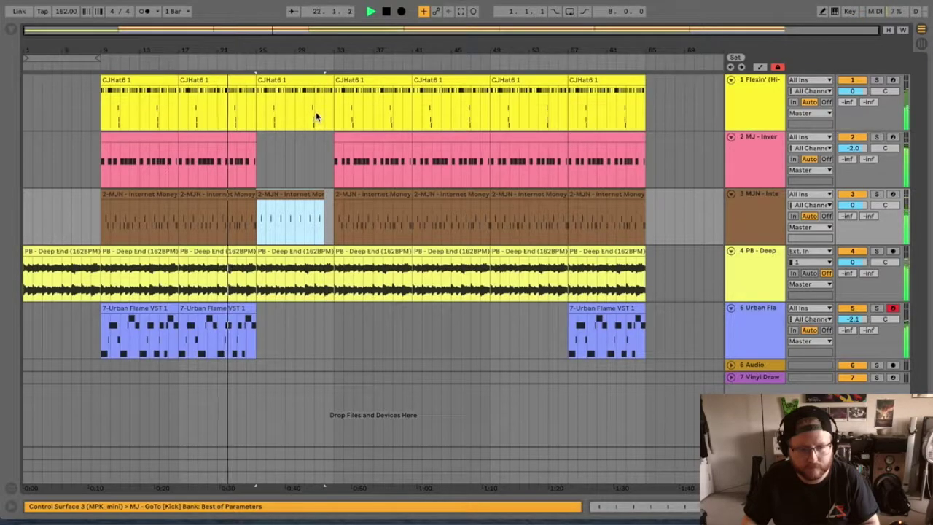
{"action": "left_click_drag", "start_coordinate": [331, 79], "coordinate": [325, 79]}
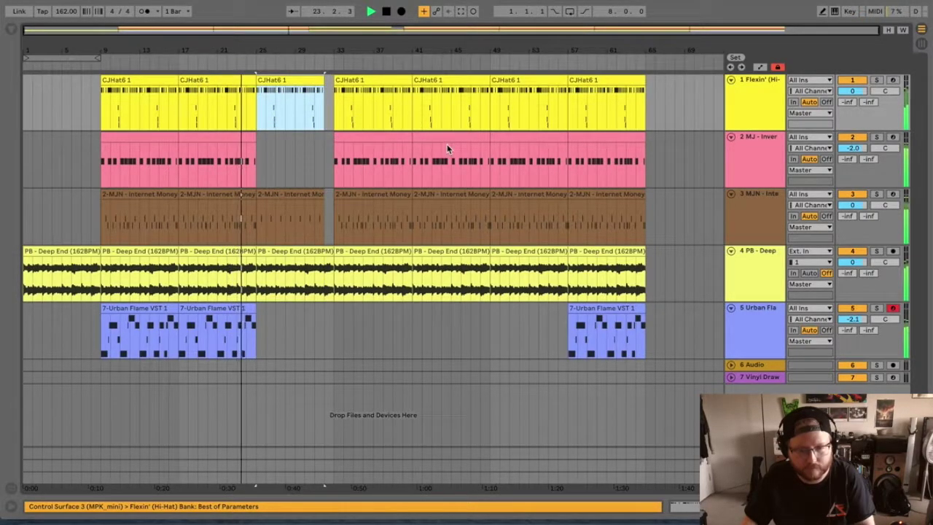
Step: Delete the hi-hat clip from bar 49 to 57 and all Flashy clap notes from the Internet Money clip at bar 49
{"action": "left_click", "coordinate": [500, 89]}
{"action": "key", "text": "Delete"}
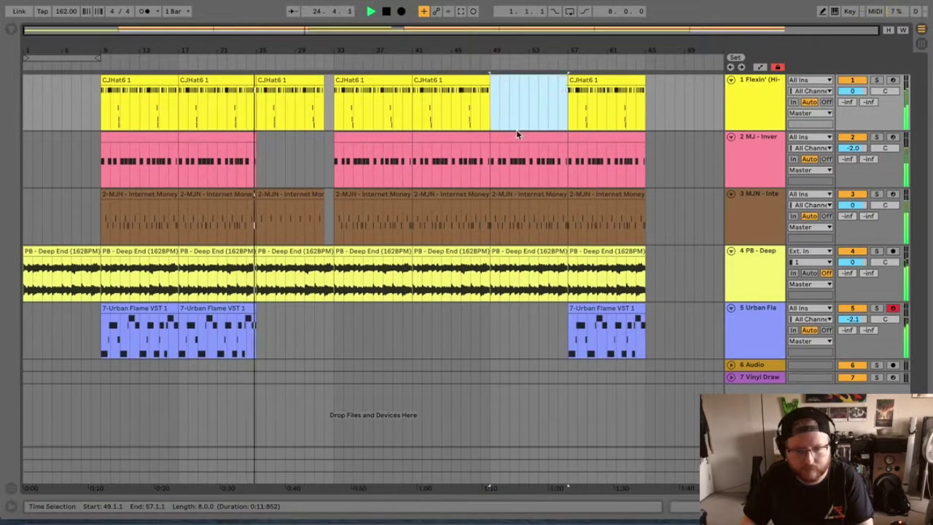
{"action": "double_click", "coordinate": [516, 202]}
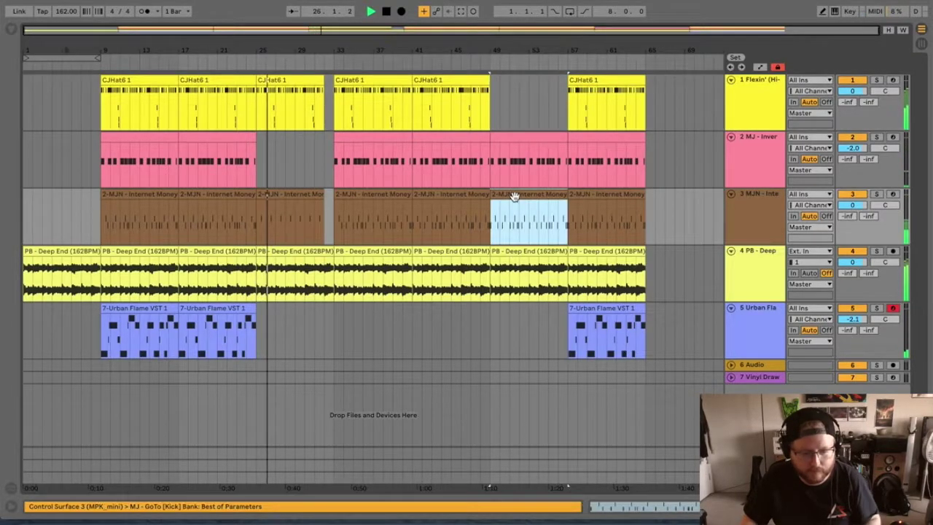
{"action": "left_click", "coordinate": [248, 402]}
{"action": "key", "text": "Delete"}
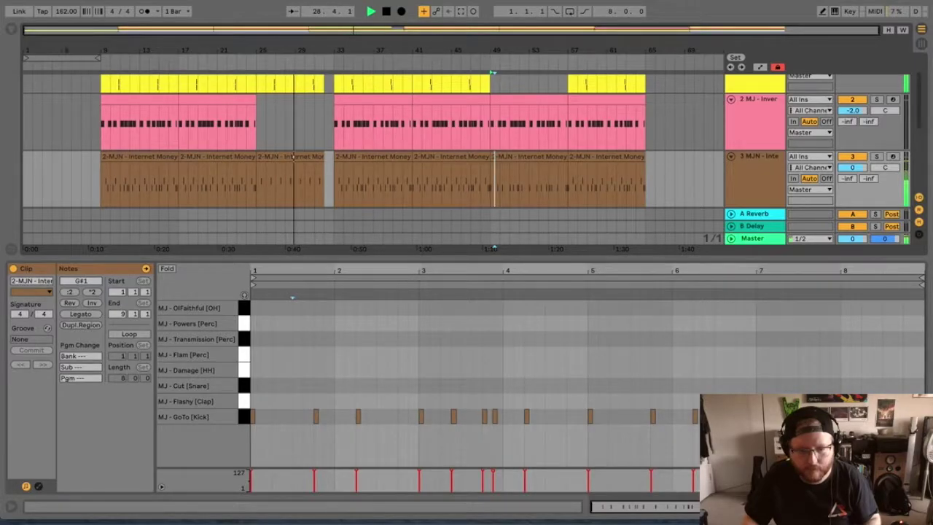
{"action": "left_click", "coordinate": [922, 507]}
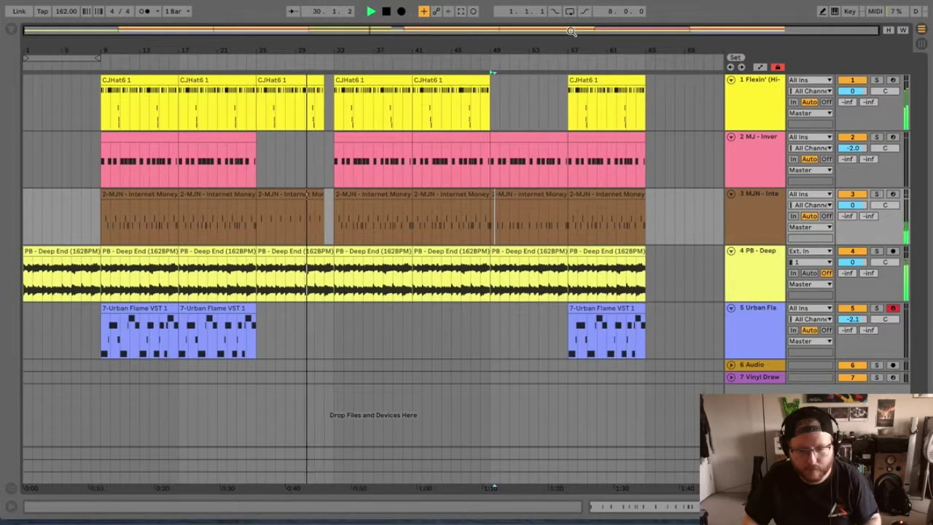
Step: Delete the last section from bar 57 to 65 across the drum, 808, Deep End and Urban Flame tracks
{"action": "left_click_drag", "start_coordinate": [645, 362], "coordinate": [617, 272]}
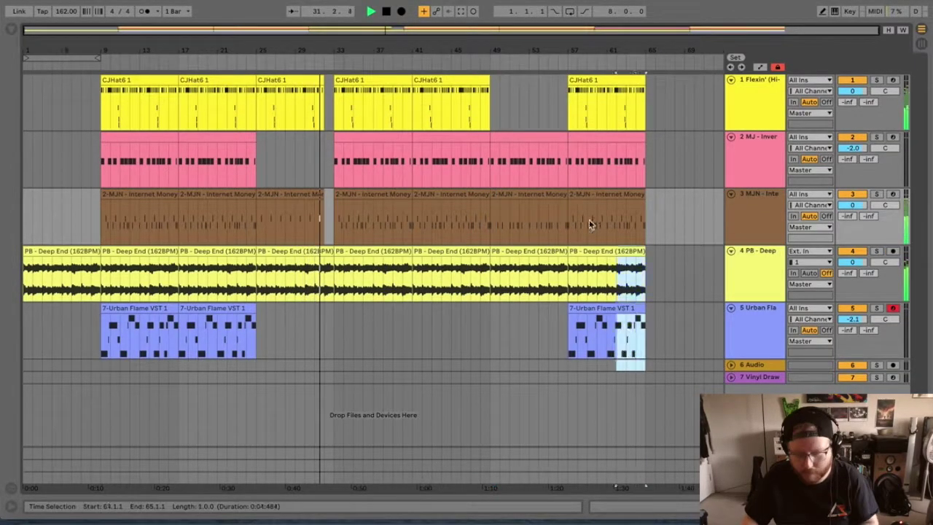
{"action": "left_click_drag", "start_coordinate": [590, 220], "coordinate": [568, 81]}
{"action": "key", "text": "Delete"}
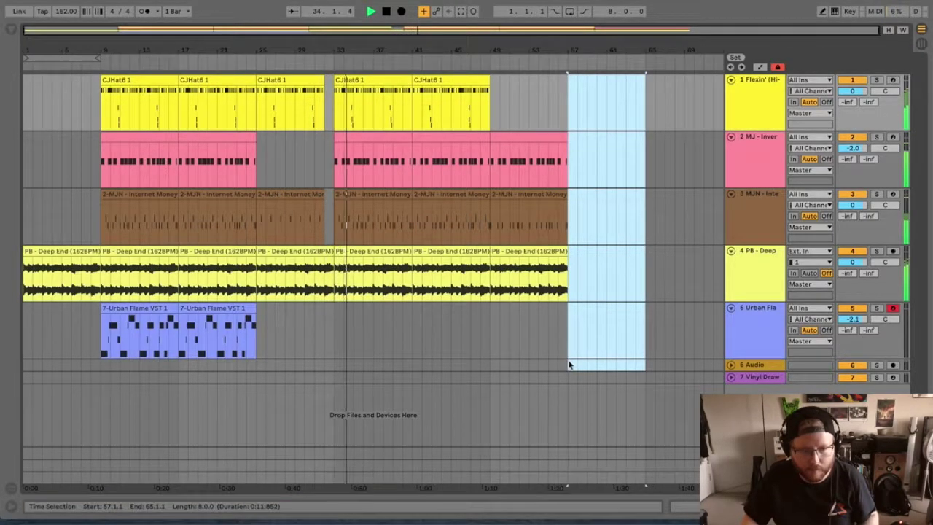
Step: Duplicate the whole arrangement section from bar 9 to 57 so the copy starts at bar 57
{"action": "left_click_drag", "start_coordinate": [567, 368], "coordinate": [100, 95]}
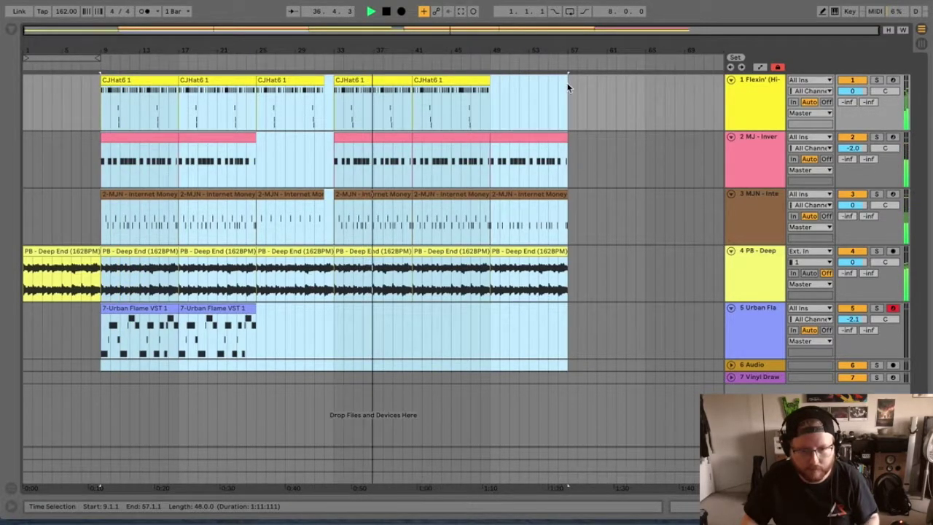
{"action": "key", "text": "ctrl+d"}
{"action": "double_click", "coordinate": [421, 29]}
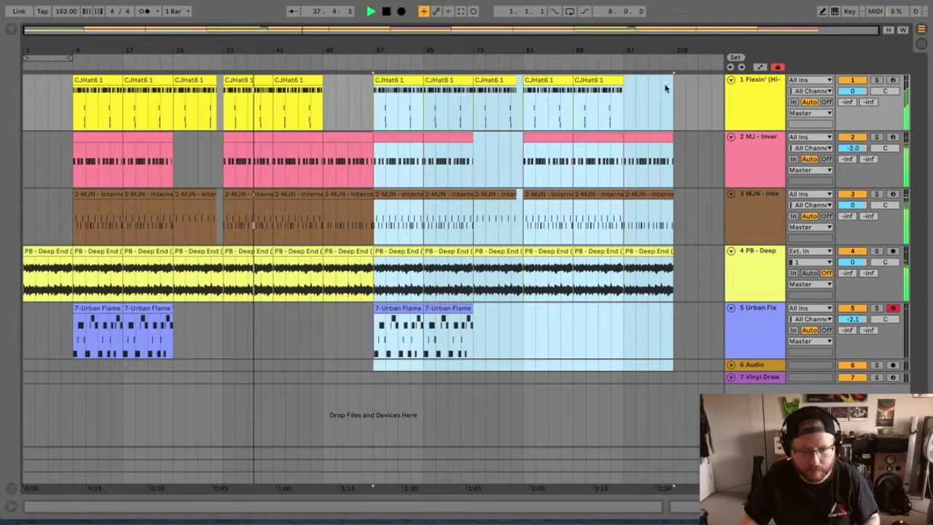
Step: Copy the clips on all tracks from bar 57 to 73 and paste them at bar 105
{"action": "left_click", "coordinate": [572, 318]}
{"action": "left_click_drag", "start_coordinate": [473, 363], "coordinate": [378, 94]}
{"action": "key", "text": "ctrl+c"}
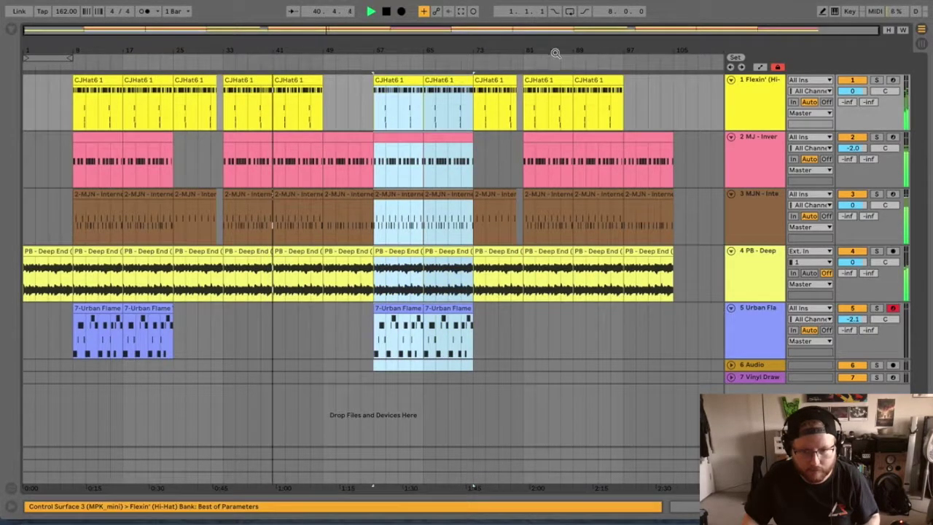
{"action": "left_click", "coordinate": [673, 77]}
{"action": "key", "text": "ctrl+v"}
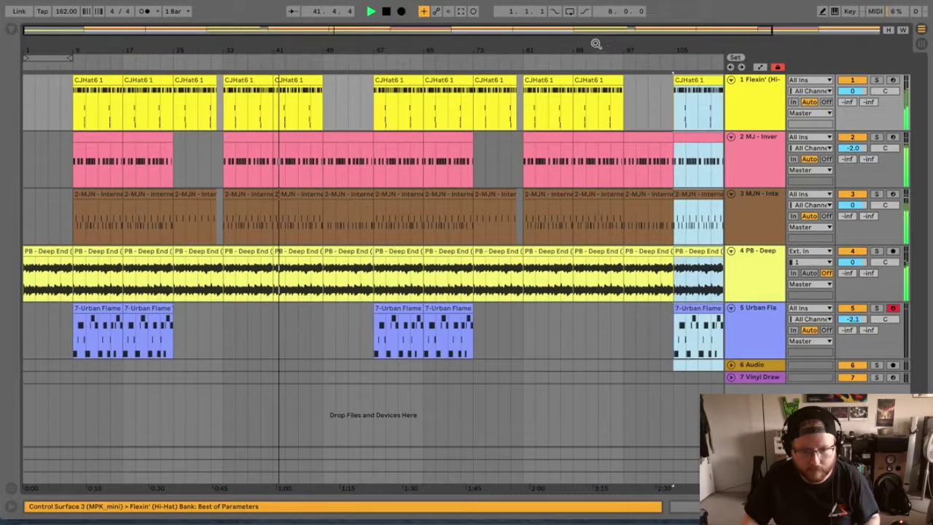
{"action": "double_click", "coordinate": [547, 30]}
{"action": "left_click", "coordinate": [448, 352]}
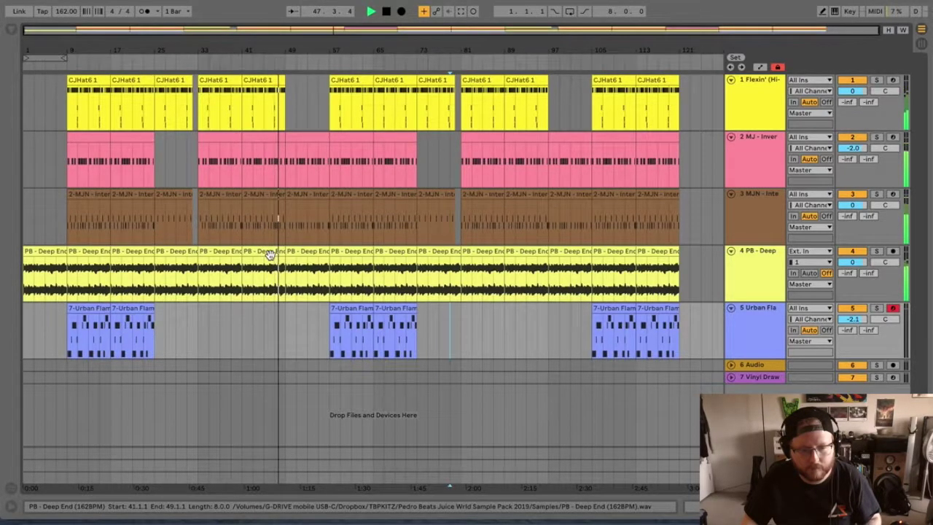
Step: Insert an audio track below the Deep End track and move the Deep End clip at bar 49 onto it
{"action": "right_click", "coordinate": [762, 283]}
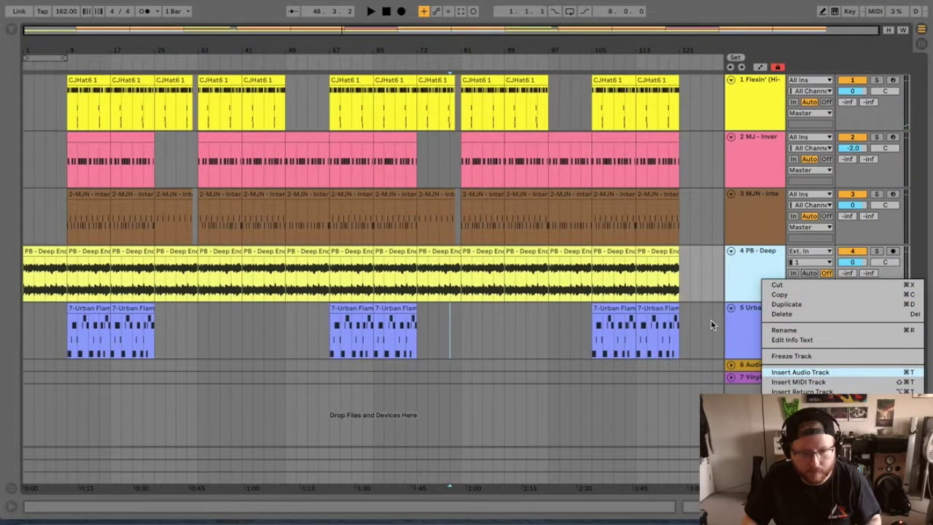
{"action": "key", "text": "Return"}
{"action": "left_click", "coordinate": [309, 251]}
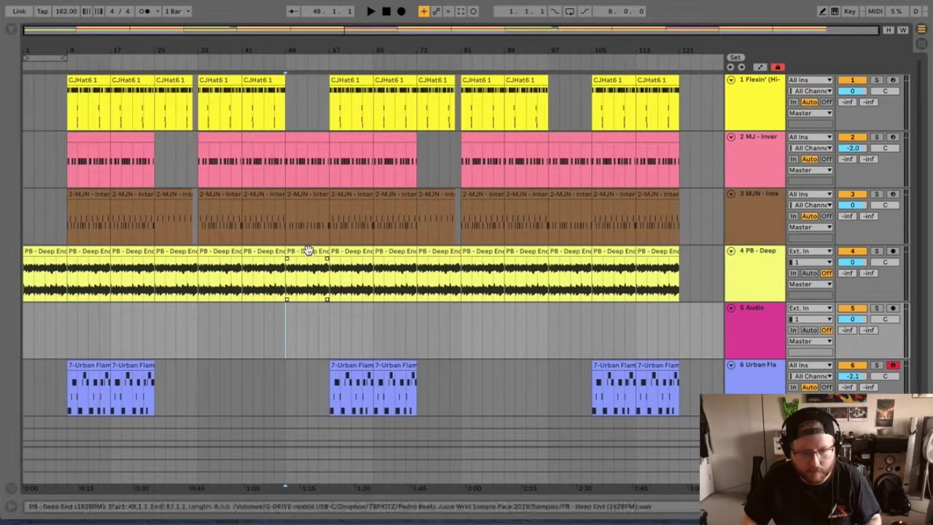
{"action": "left_click_drag", "start_coordinate": [309, 251], "coordinate": [309, 316]}
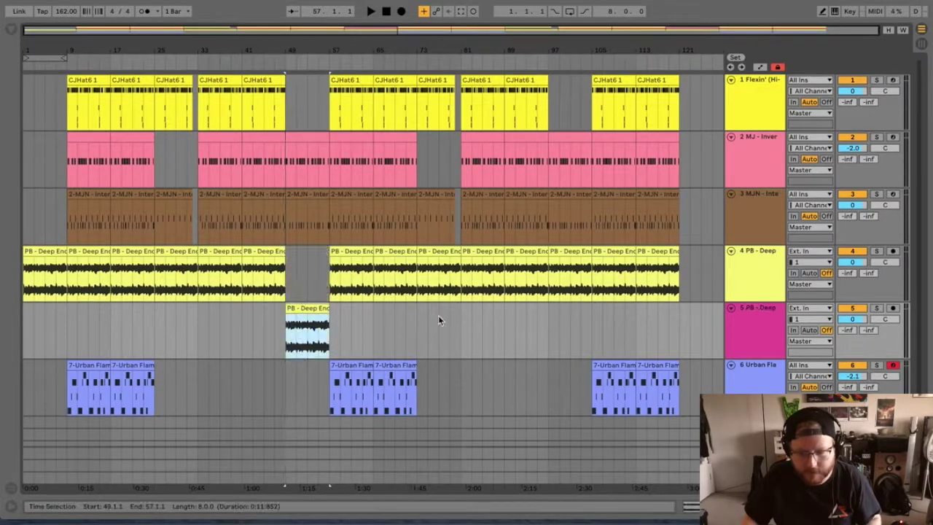
Step: Add the HalfTime plug-in to the new Deep End track, start playback from bar 49 and close the plug-in window
{"action": "left_click", "coordinate": [754, 333]}
{"action": "key", "text": "Tab"}
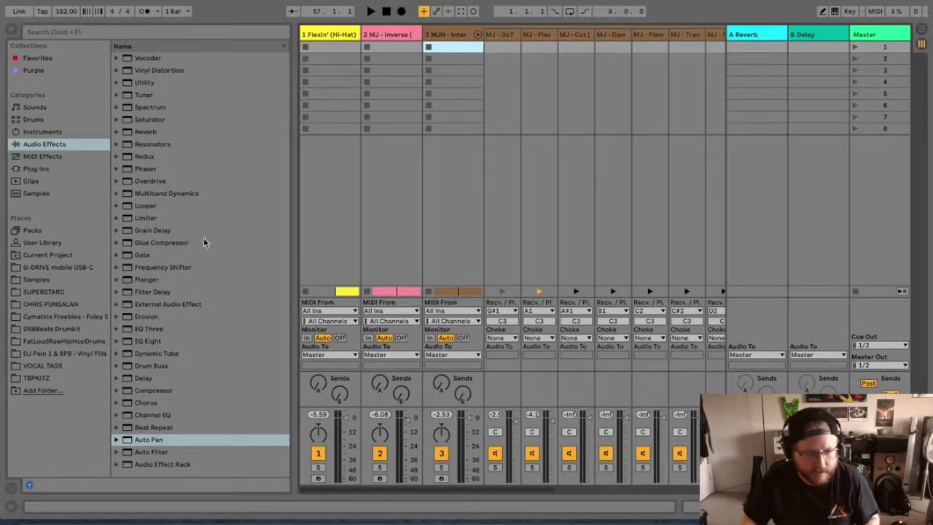
{"action": "left_click", "coordinate": [38, 168]}
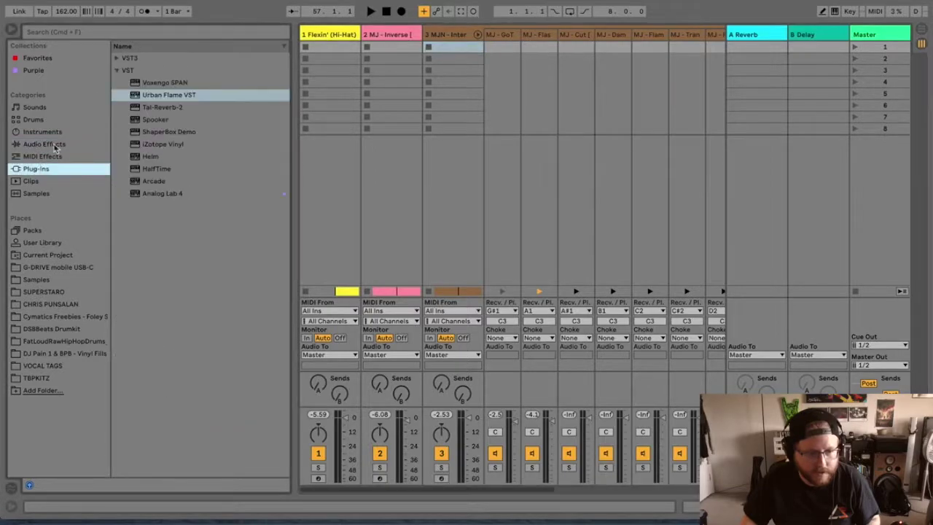
{"action": "left_click", "coordinate": [143, 170]}
{"action": "key", "text": "Tab"}
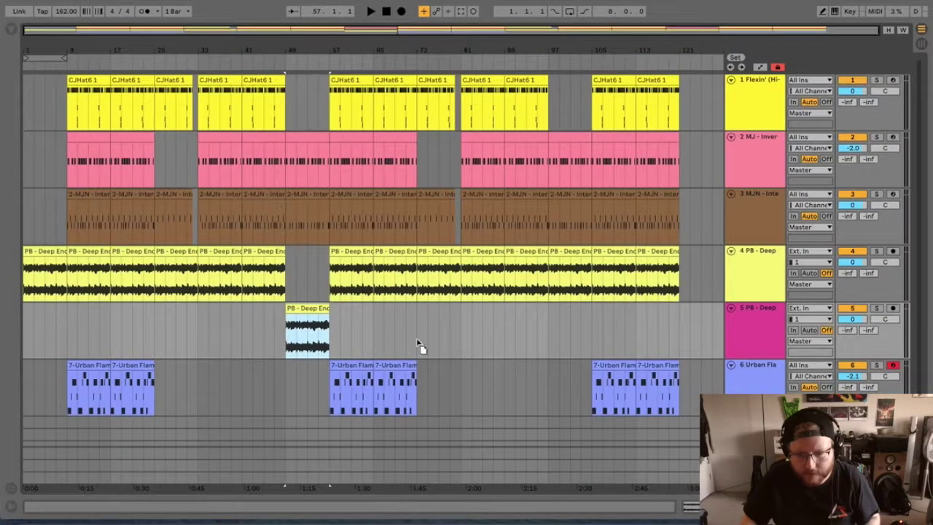
{"action": "key", "text": "Return"}
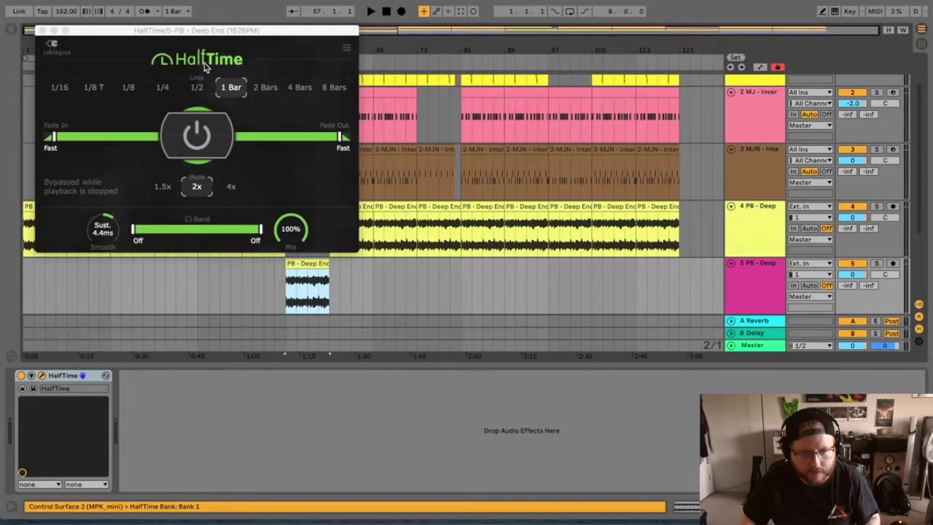
{"action": "key", "text": "space"}
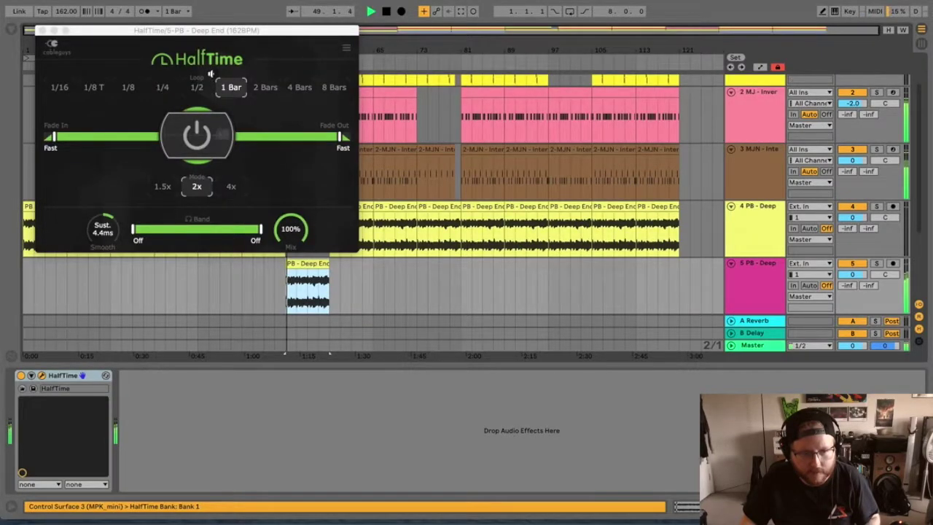
{"action": "left_click", "coordinate": [42, 31]}
Step: Paste a copy of the Urban Flame clip at bar 49 and trim its end to shortly before bar 57
{"action": "scroll", "coordinate": [316, 222], "scroll_direction": "down", "scroll_amount": 3}
{"action": "left_click", "coordinate": [345, 227]}
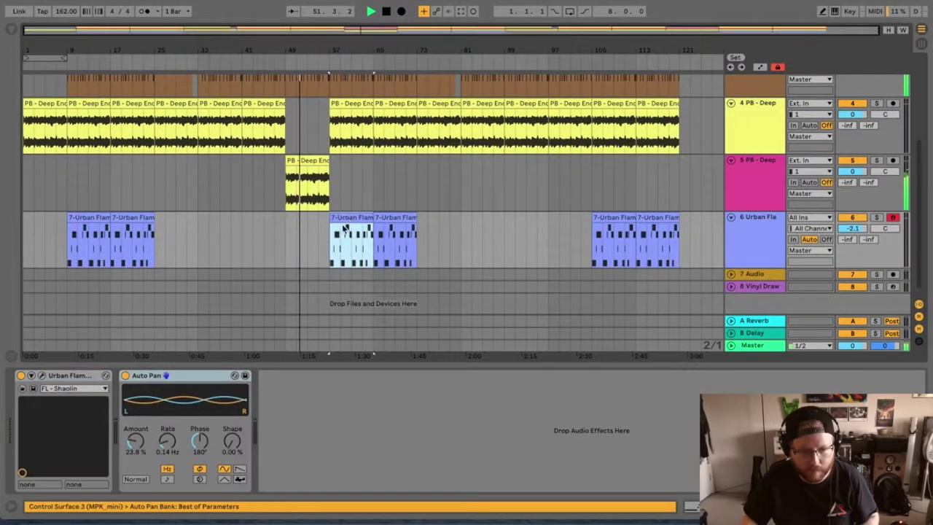
{"action": "left_click", "coordinate": [286, 219]}
{"action": "key", "text": "ctrl+v"}
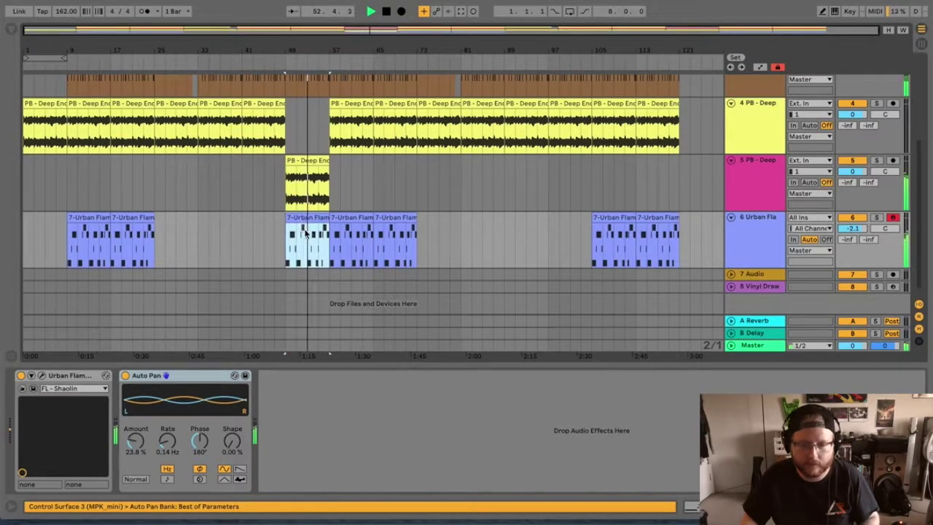
{"action": "left_click_drag", "start_coordinate": [315, 36], "coordinate": [369, 67]}
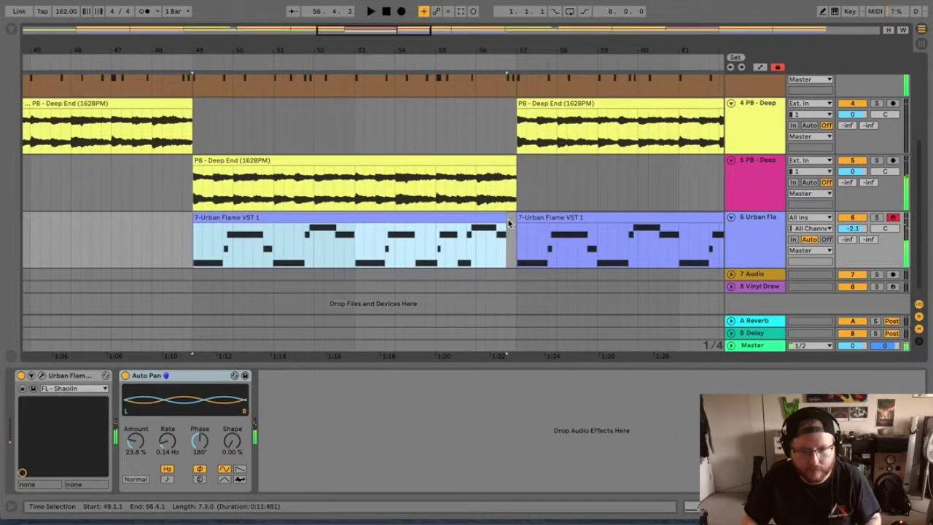
Step: Draw a steep downward pitch slide over the last bar of the half-time Deep End clip in its Transposition envelope
{"action": "double_click", "coordinate": [468, 157]}
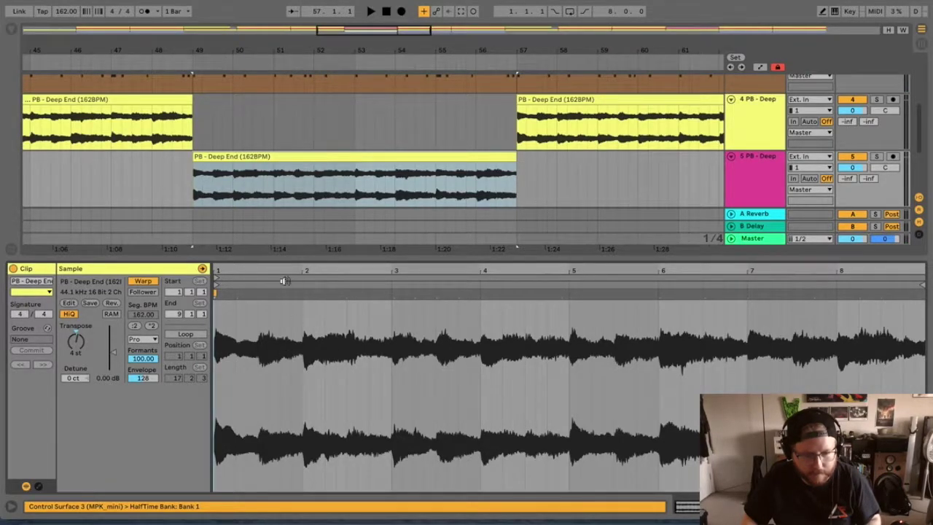
{"action": "left_click", "coordinate": [39, 486]}
{"action": "left_click", "coordinate": [252, 284]}
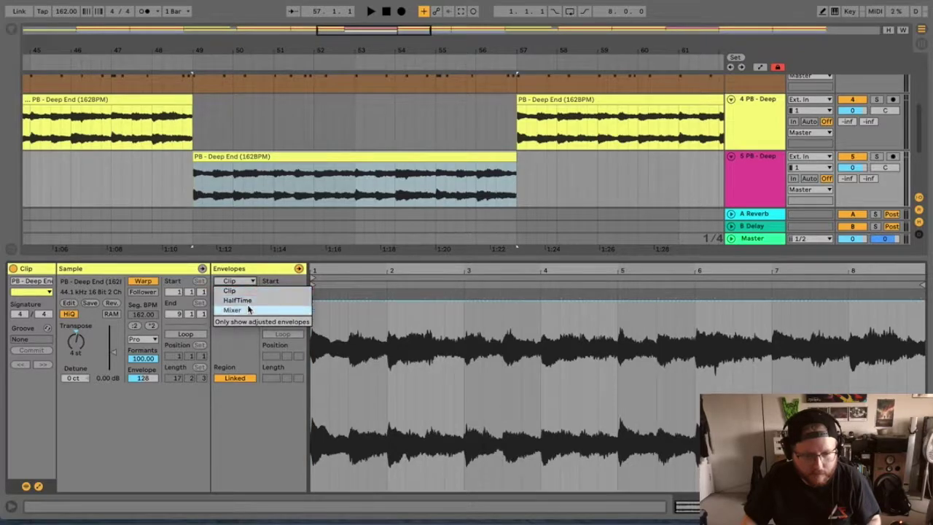
{"action": "left_click", "coordinate": [231, 291]}
{"action": "left_click", "coordinate": [234, 291]}
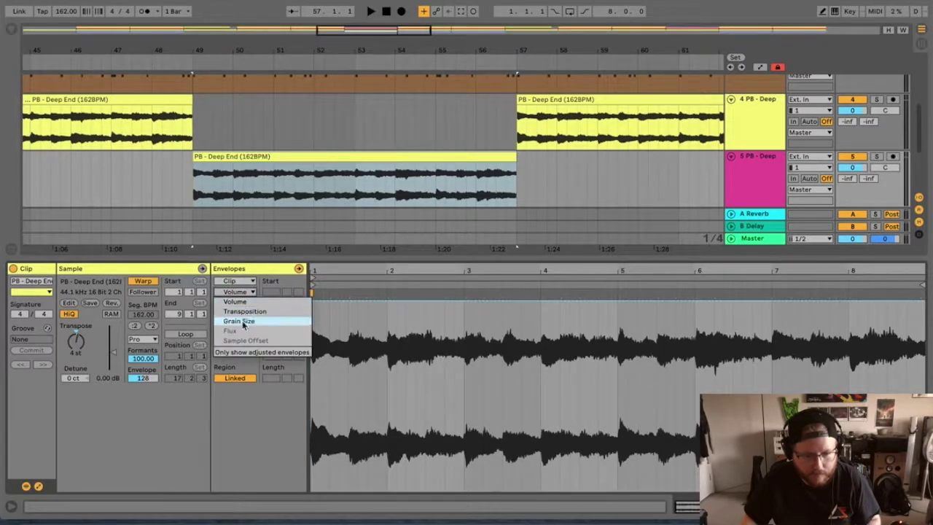
{"action": "left_click", "coordinate": [247, 310]}
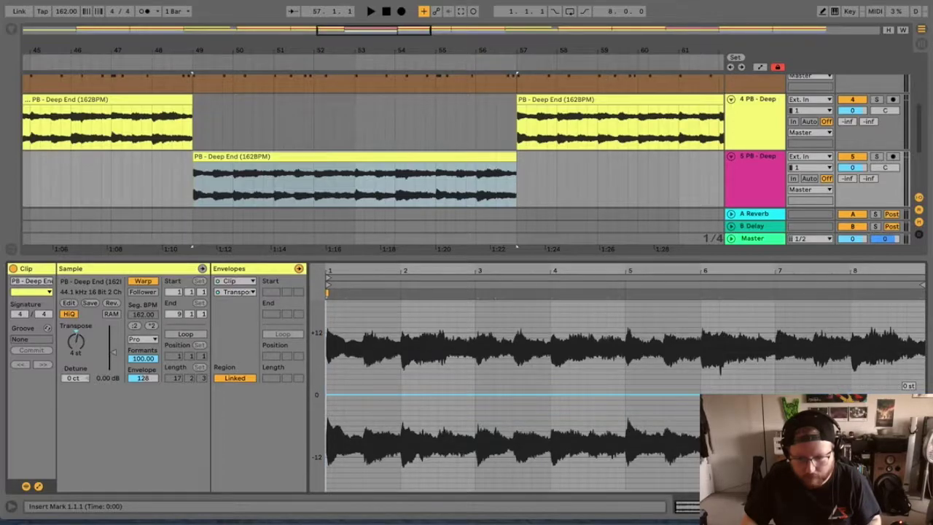
{"action": "left_click_drag", "start_coordinate": [924, 394], "coordinate": [924, 490]}
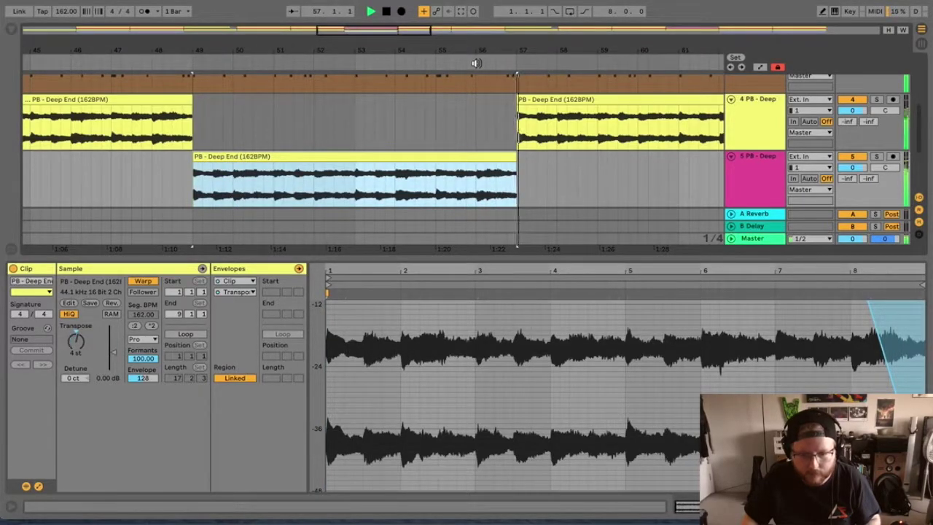
Step: Play back the pitch slide leading into bar 57 and close the clip editor
{"action": "scroll", "coordinate": [767, 347], "scroll_direction": "up", "scroll_amount": 4}
{"action": "key", "text": "space"}
{"action": "key", "text": "space"}
{"action": "left_click", "coordinate": [479, 63]}
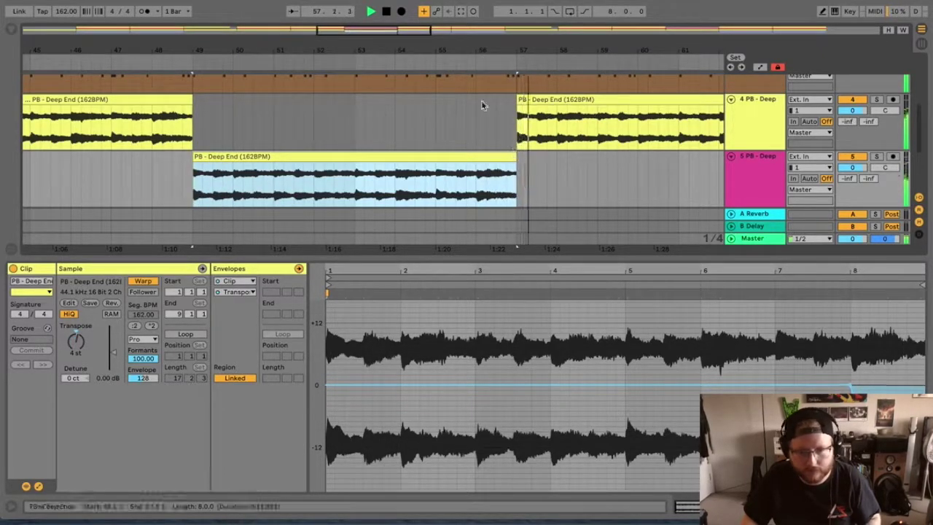
{"action": "key", "text": "Tab"}
{"action": "key", "text": "Tab"}
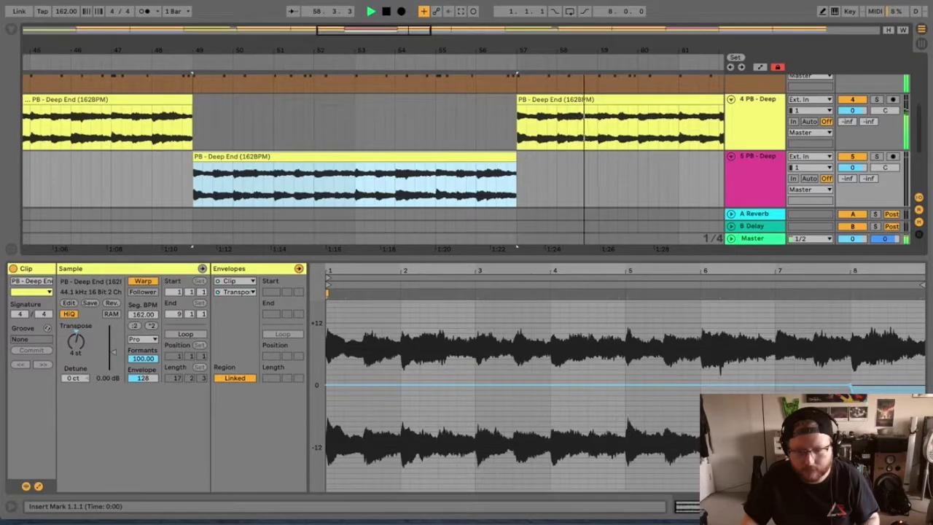
{"action": "left_click", "coordinate": [922, 507]}
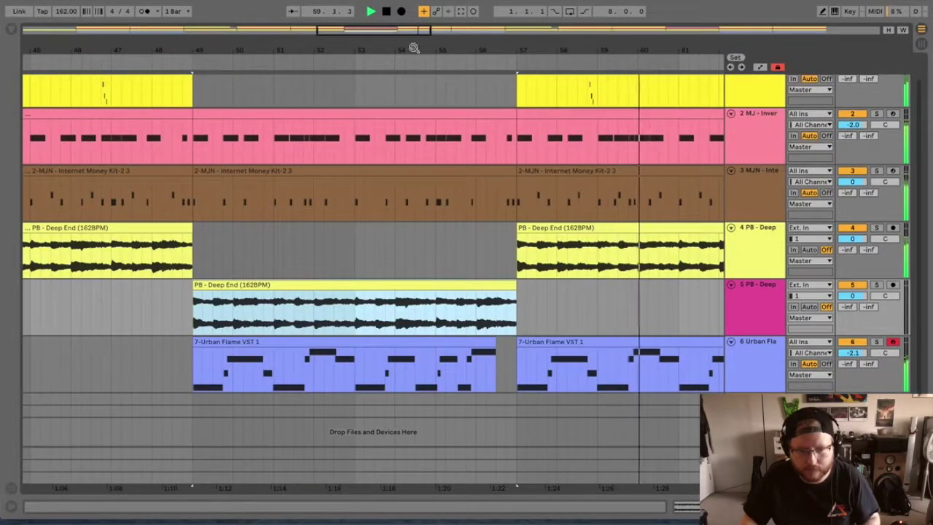
Step: Open the Deep End clip from bar 73 to 81 and choose Transposition as its displayed clip envelope
{"action": "key", "text": "w"}
{"action": "left_click", "coordinate": [481, 365]}
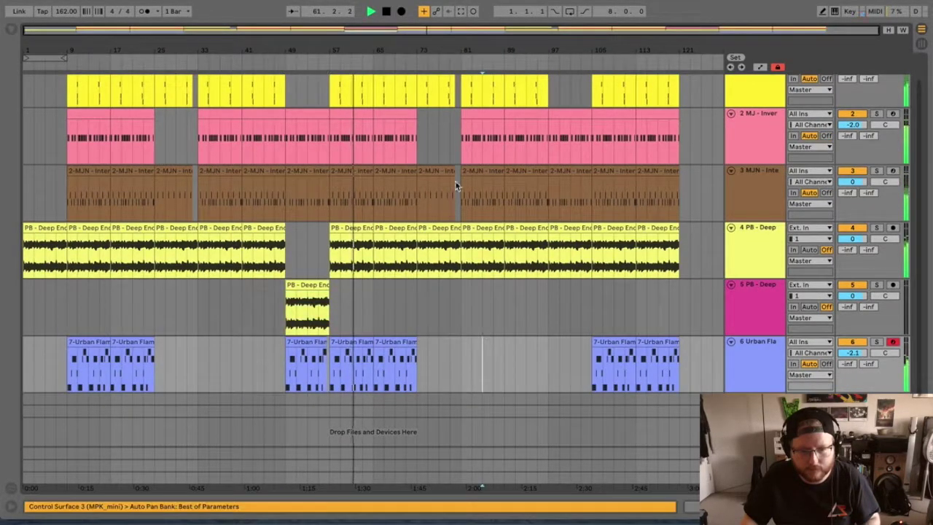
{"action": "scroll", "coordinate": [464, 270], "scroll_direction": "up", "scroll_amount": 1}
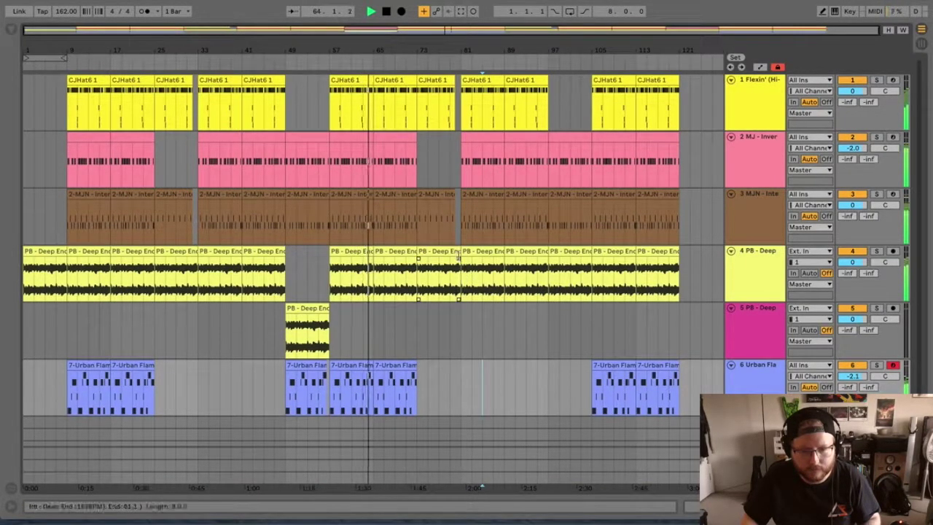
{"action": "double_click", "coordinate": [452, 252]}
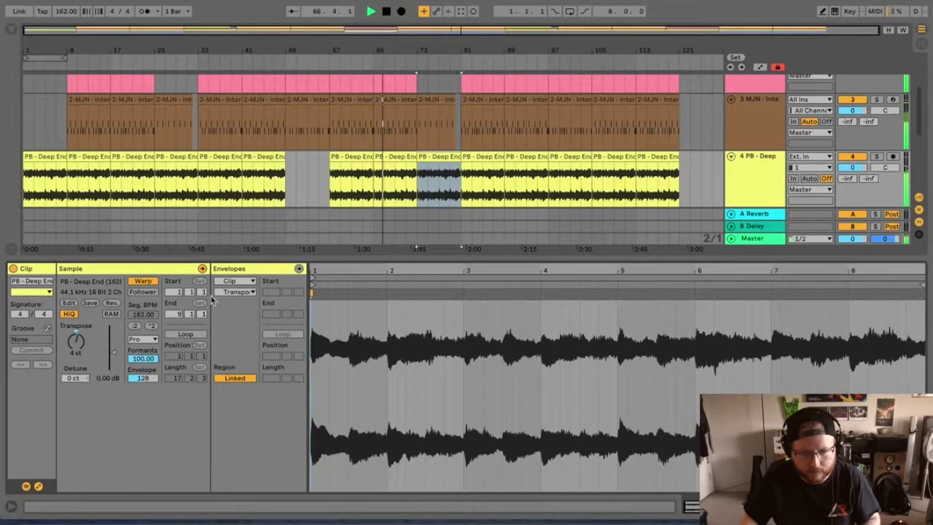
{"action": "left_click", "coordinate": [229, 293]}
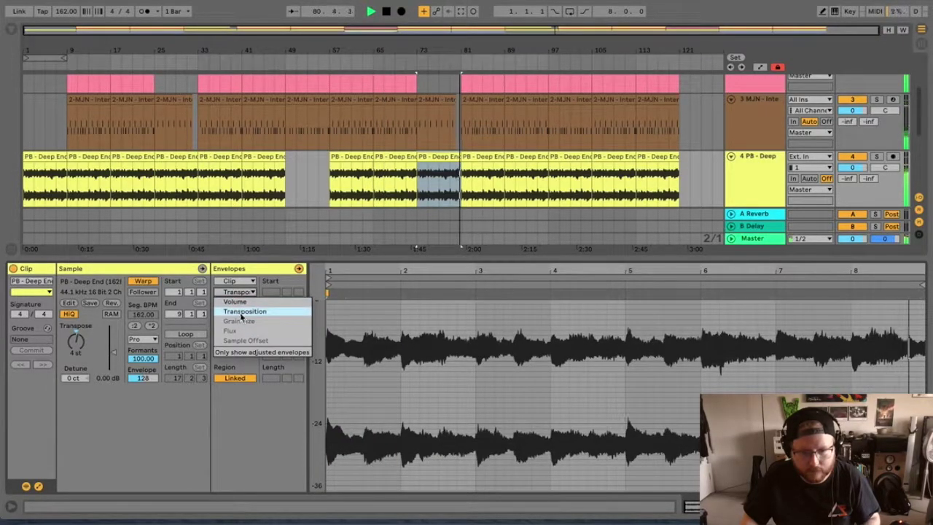
{"action": "left_click", "coordinate": [242, 313]}
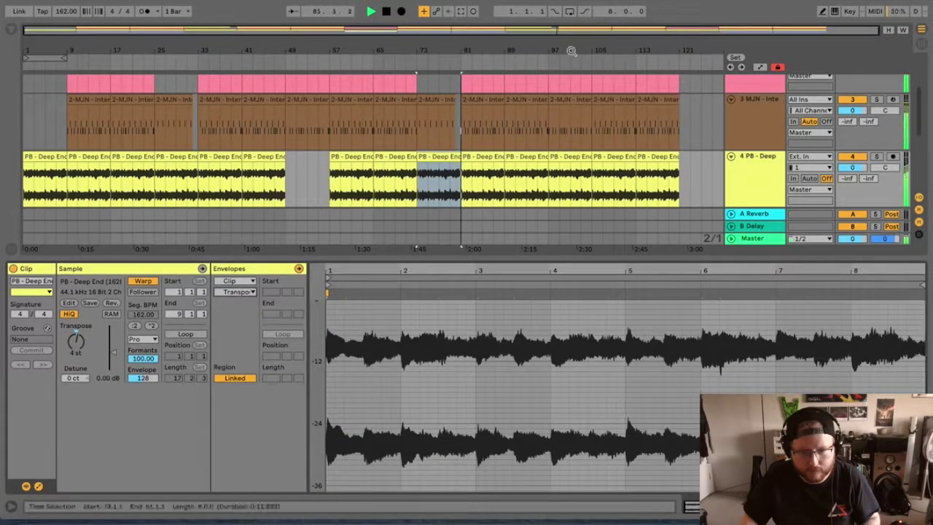
Step: Draw a steep downward pitch slide over the last bar of the Deep End clip before bar 81 and play it back
{"action": "left_click", "coordinate": [436, 66]}
{"action": "left_click", "coordinate": [841, 438]}
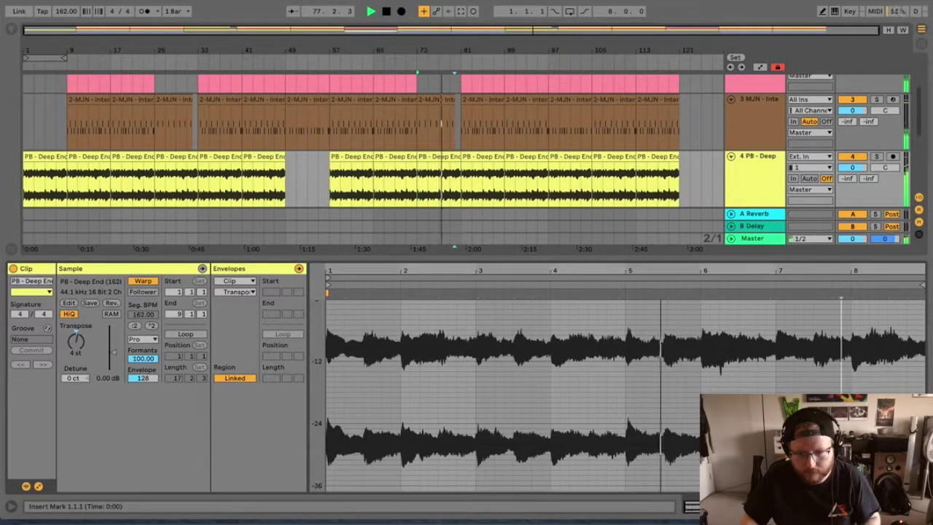
{"action": "left_click", "coordinate": [773, 368]}
{"action": "key", "text": "space"}
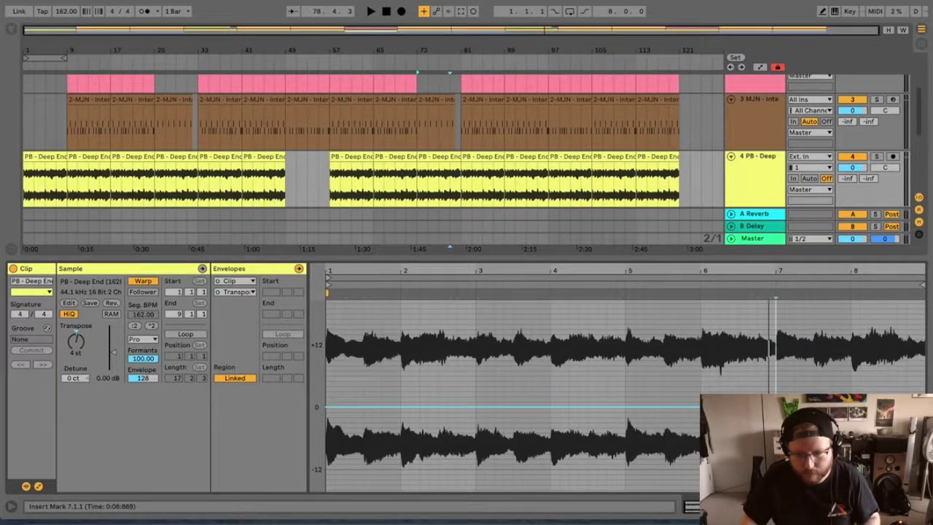
{"action": "scroll", "coordinate": [626, 396], "scroll_direction": "down", "scroll_amount": 5}
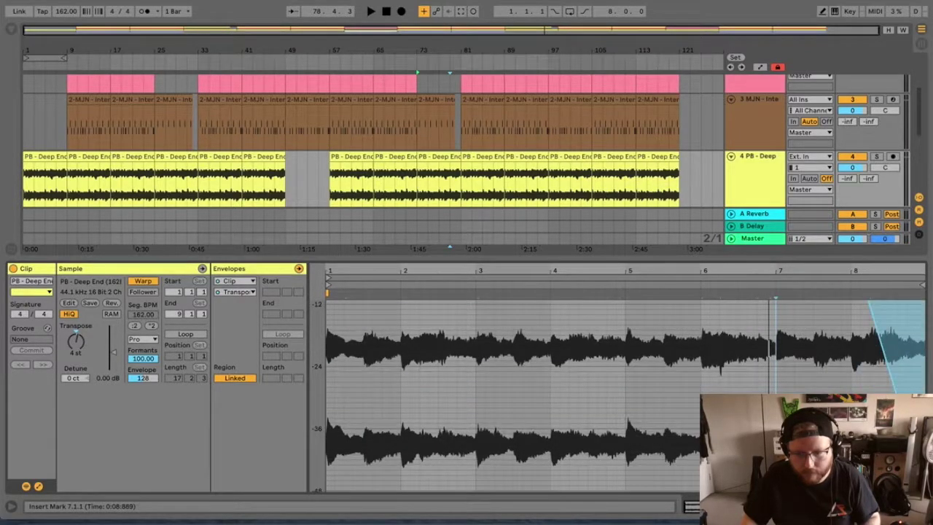
{"action": "left_click", "coordinate": [446, 64]}
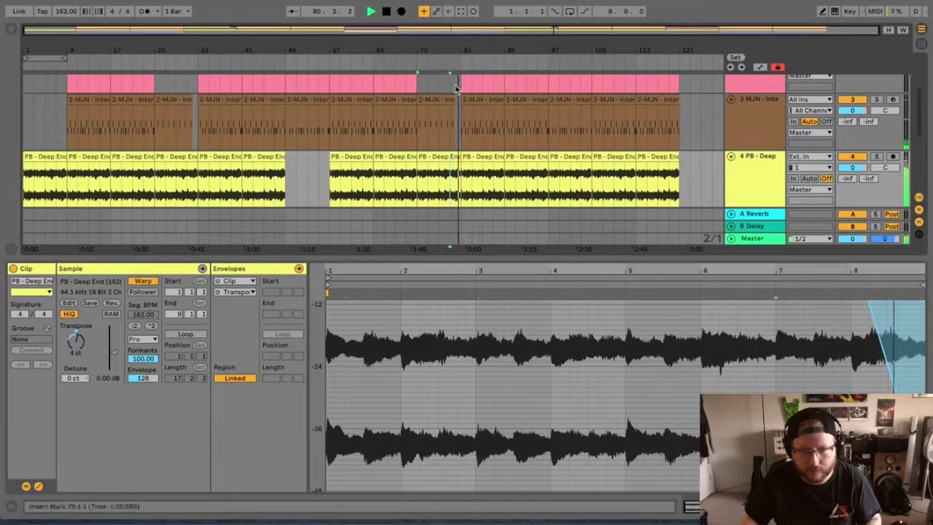
Step: Move the start of the pitch slide to about the middle of the clip's eighth bar and audition it
{"action": "left_click_drag", "start_coordinate": [430, 30], "coordinate": [522, 104]}
{"action": "scroll", "coordinate": [838, 357], "scroll_direction": "up", "scroll_amount": 5}
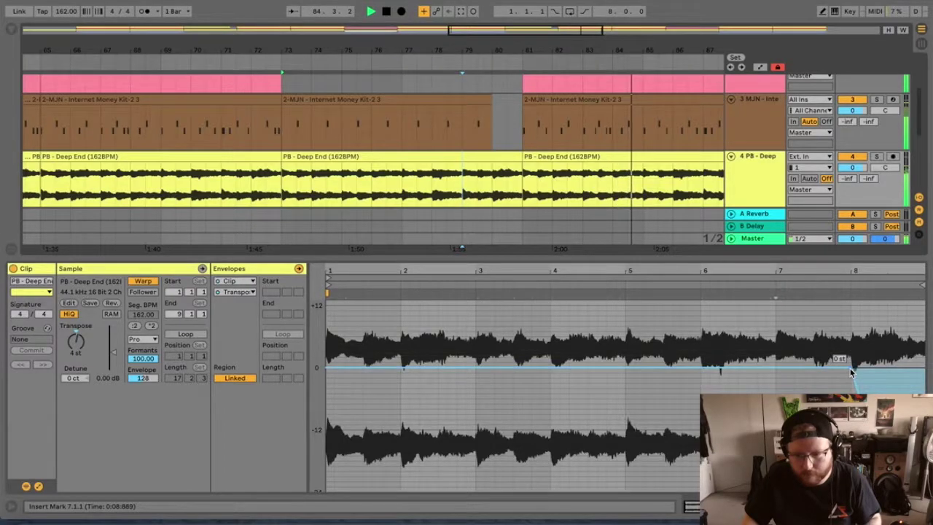
{"action": "left_click_drag", "start_coordinate": [852, 372], "coordinate": [879, 372]}
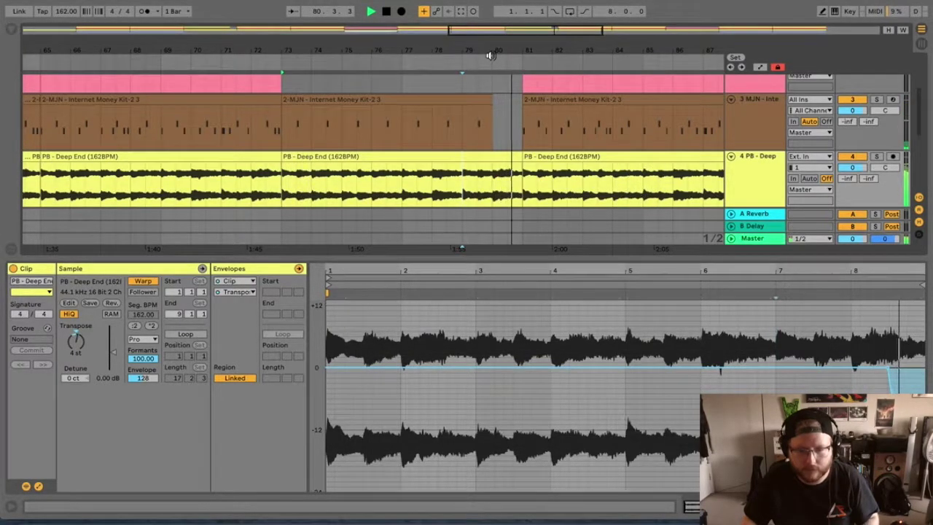
Step: Close the clip editor and show all tracks of the full arrangement
{"action": "key", "text": "Tab"}
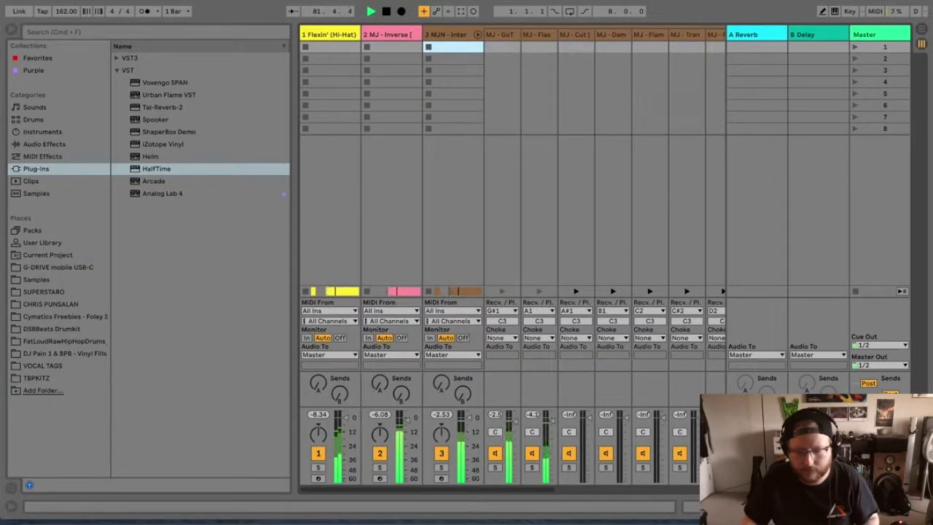
{"action": "key", "text": "shift+Tab"}
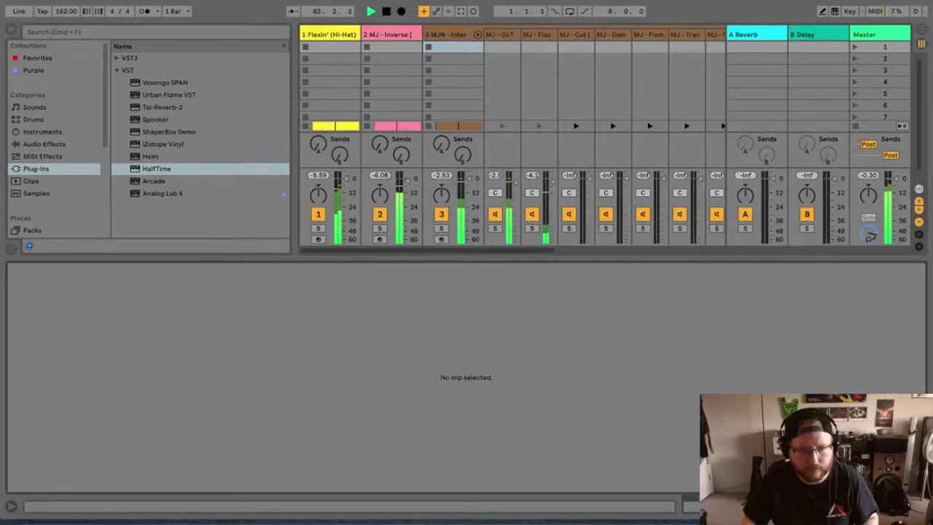
{"action": "left_click", "coordinate": [922, 507]}
{"action": "key", "text": "Tab"}
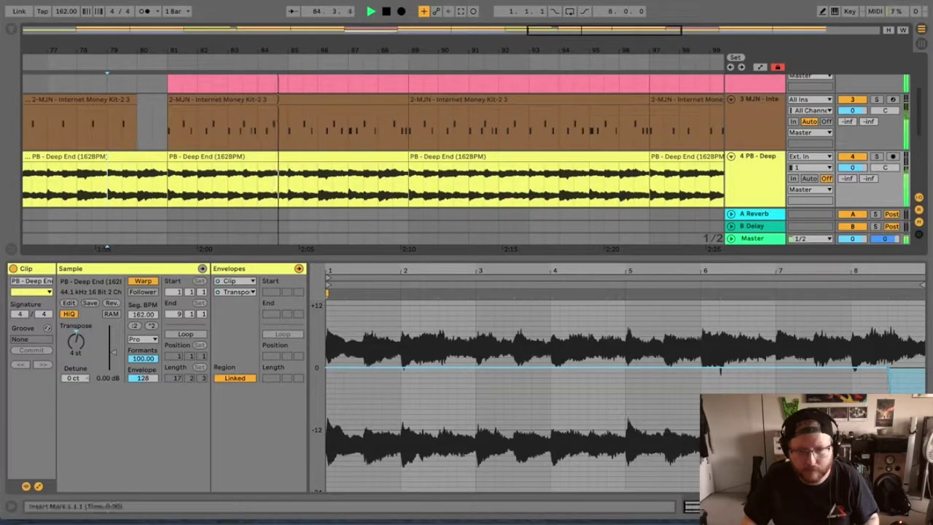
{"action": "left_click", "coordinate": [921, 507]}
{"action": "left_click_drag", "start_coordinate": [560, 30], "coordinate": [560, 5]}
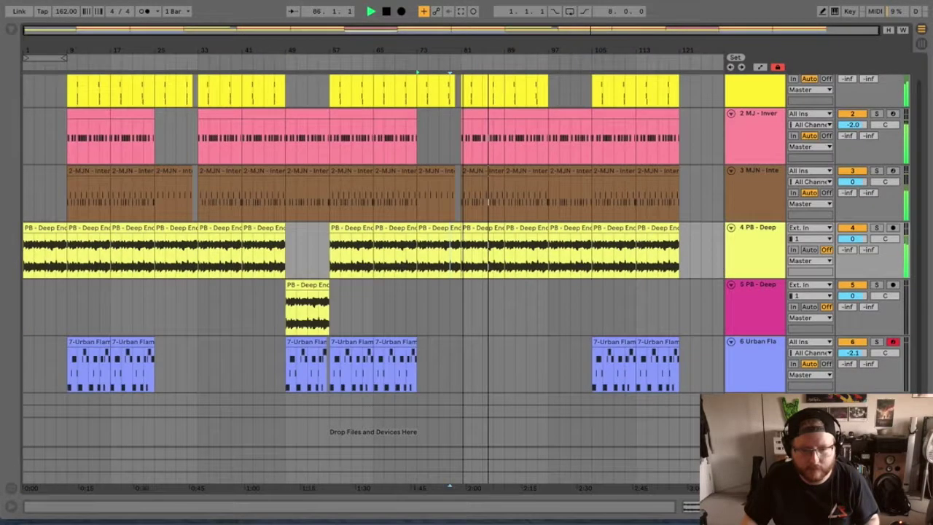
{"action": "scroll", "coordinate": [522, 160], "scroll_direction": "up", "scroll_amount": 1}
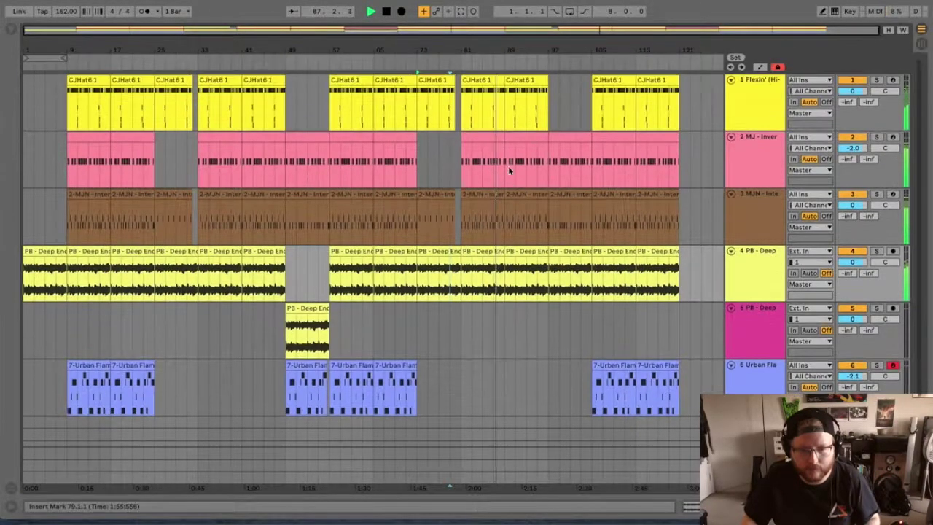
Step: Trim the 808, drum kit and Deep End clips starting at bar 81 to end half a bar before bar 89, and audition the gap
{"action": "left_click_drag", "start_coordinate": [485, 32], "coordinate": [697, 35]}
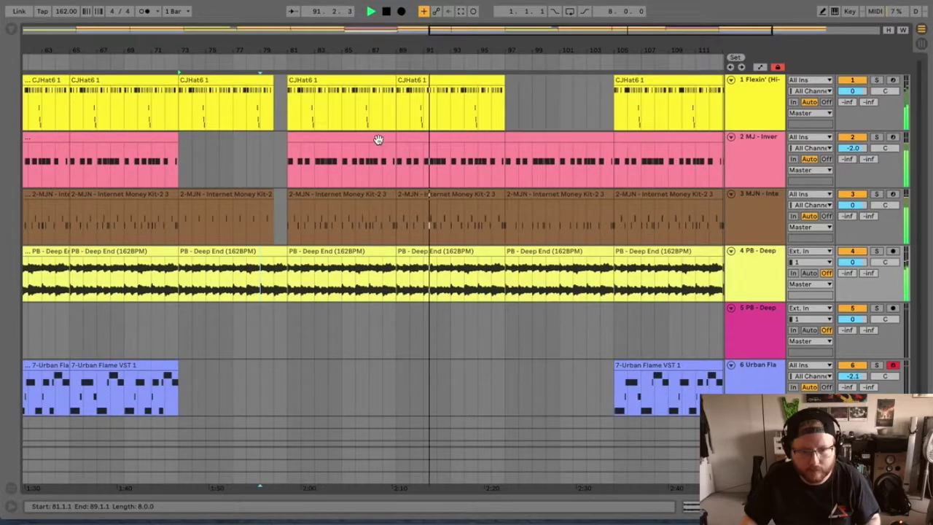
{"action": "left_click", "coordinate": [380, 138]}
{"action": "left_click_drag", "start_coordinate": [450, 32], "coordinate": [465, 49]}
{"action": "left_click_drag", "start_coordinate": [439, 138], "coordinate": [429, 138]}
{"action": "left_click_drag", "start_coordinate": [438, 196], "coordinate": [429, 196]}
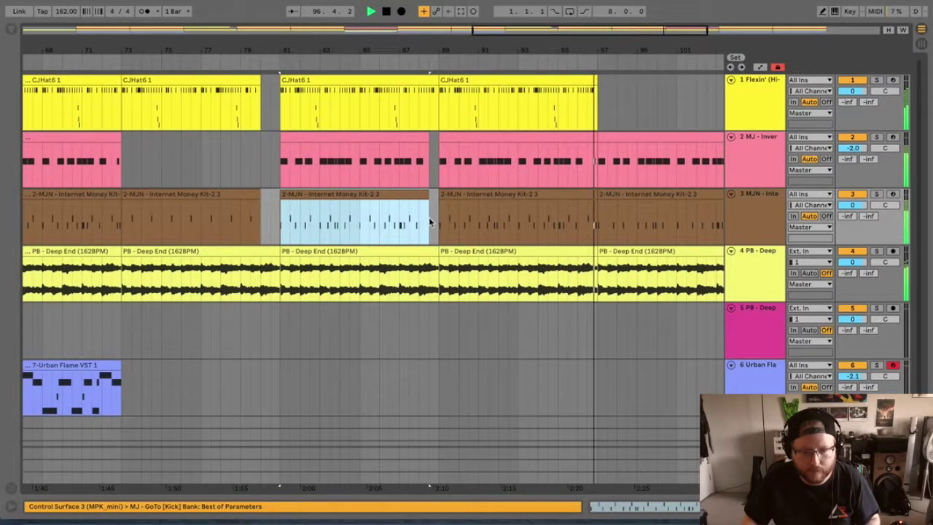
{"action": "key", "text": "Down"}
{"action": "left_click", "coordinate": [421, 64]}
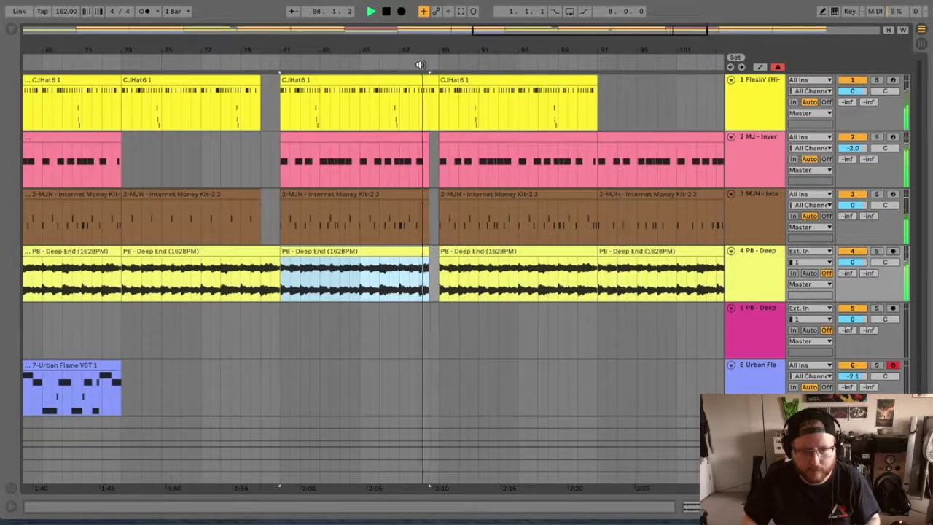
Step: Move the Deep End clip spanning bars 97 to 105 onto the half-time Deep End track
{"action": "left_click_drag", "start_coordinate": [495, 32], "coordinate": [555, 37]}
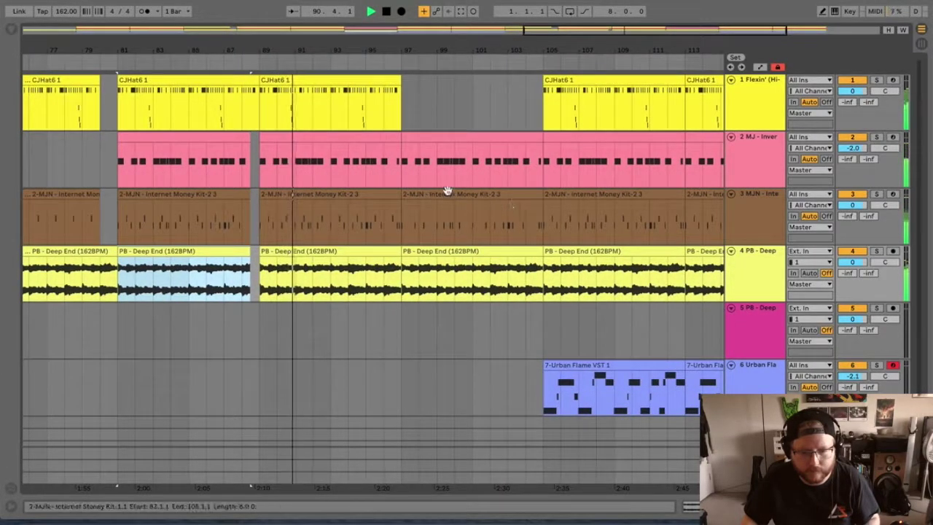
{"action": "left_click_drag", "start_coordinate": [455, 252], "coordinate": [455, 309]}
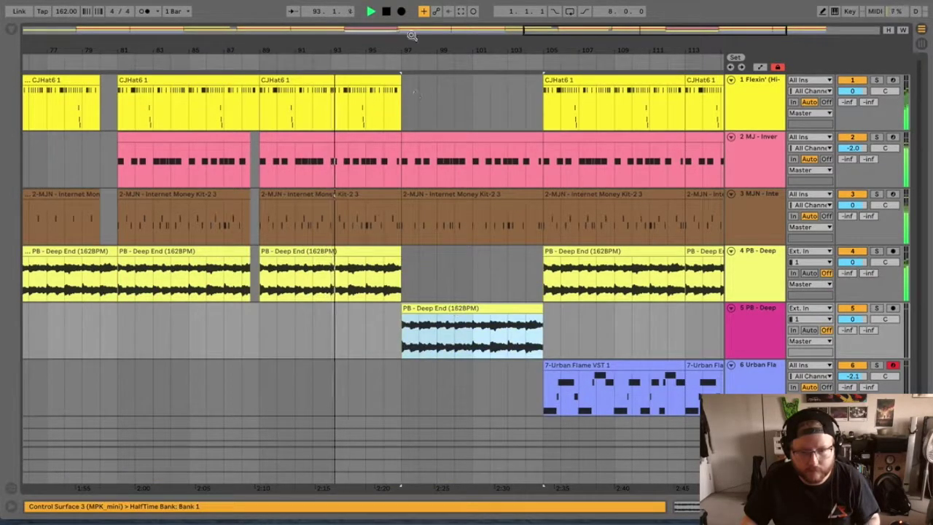
{"action": "double_click", "coordinate": [594, 35]}
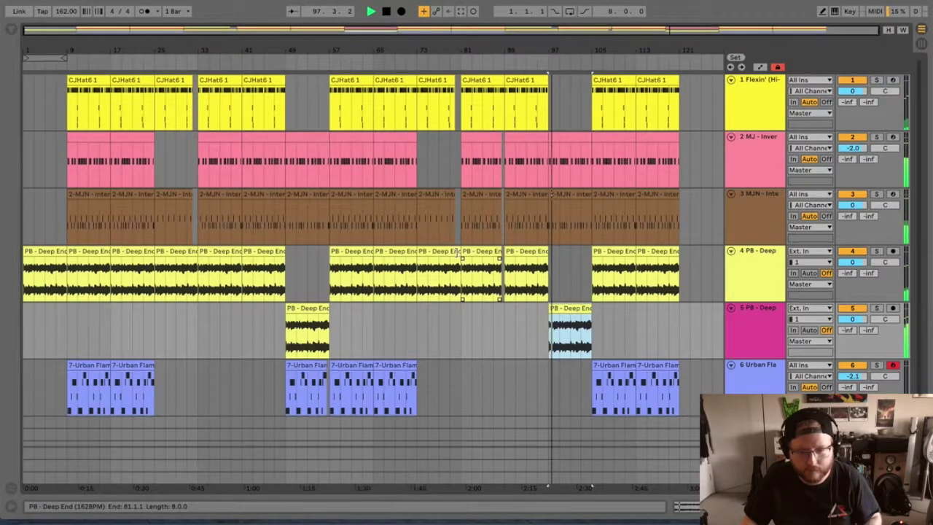
Step: Replace the Deep End clip at bar 89 with a copy of the pitch-slide clip from bar 73 and play back its ending
{"action": "left_click", "coordinate": [429, 252]}
{"action": "left_click", "coordinate": [523, 253]}
{"action": "key", "text": "Delete"}
{"action": "left_click", "coordinate": [441, 253]}
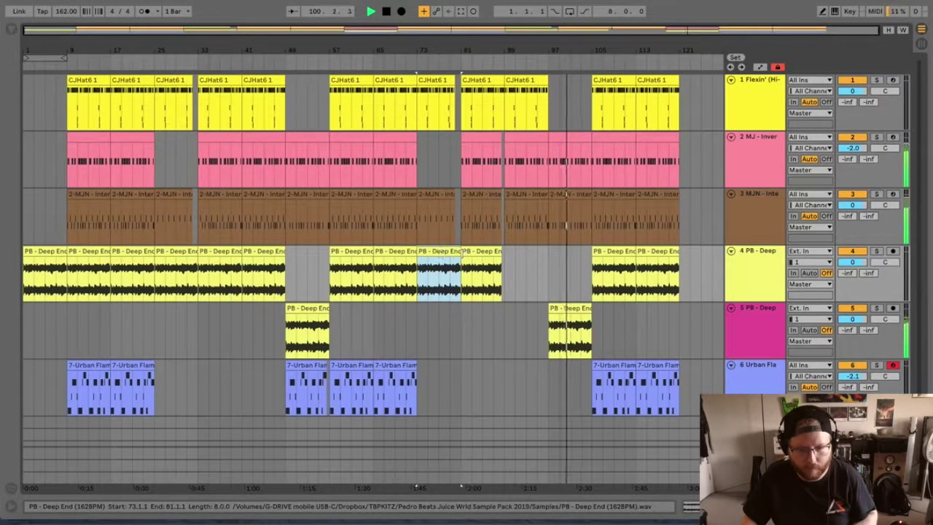
{"action": "left_click", "coordinate": [513, 262]}
{"action": "key", "text": "ctrl+v"}
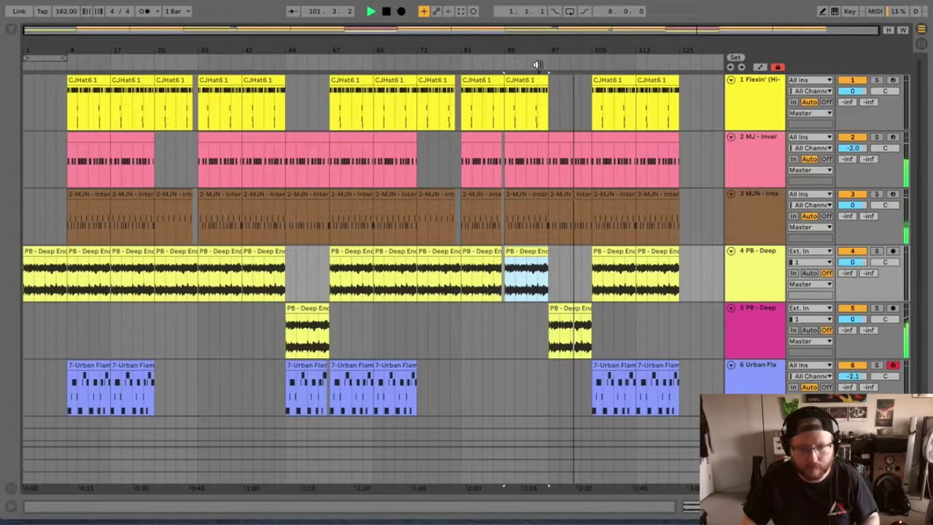
{"action": "left_click", "coordinate": [537, 65]}
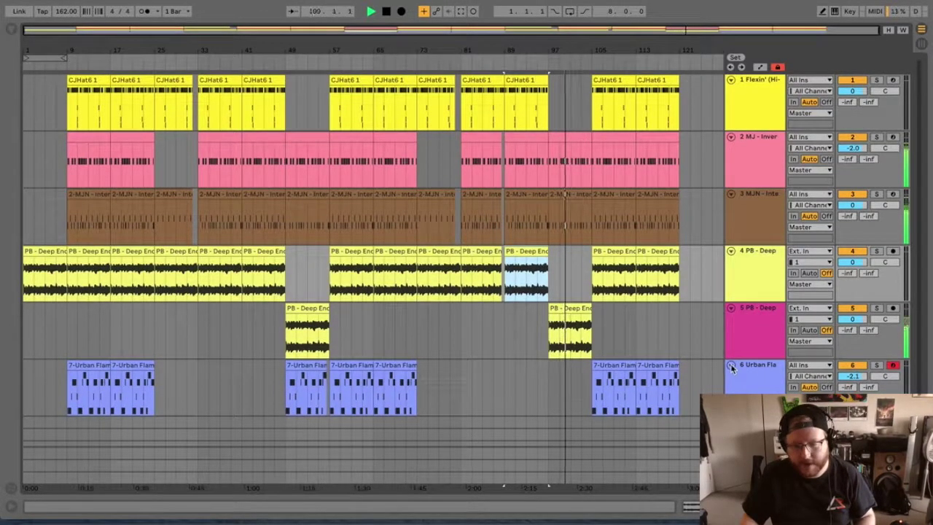
Step: Collapse the hi-hat, 808, drum kit, both Deep End and Urban Flame tracks in the arrangement
{"action": "left_click", "coordinate": [731, 309]}
{"action": "left_click", "coordinate": [731, 250]}
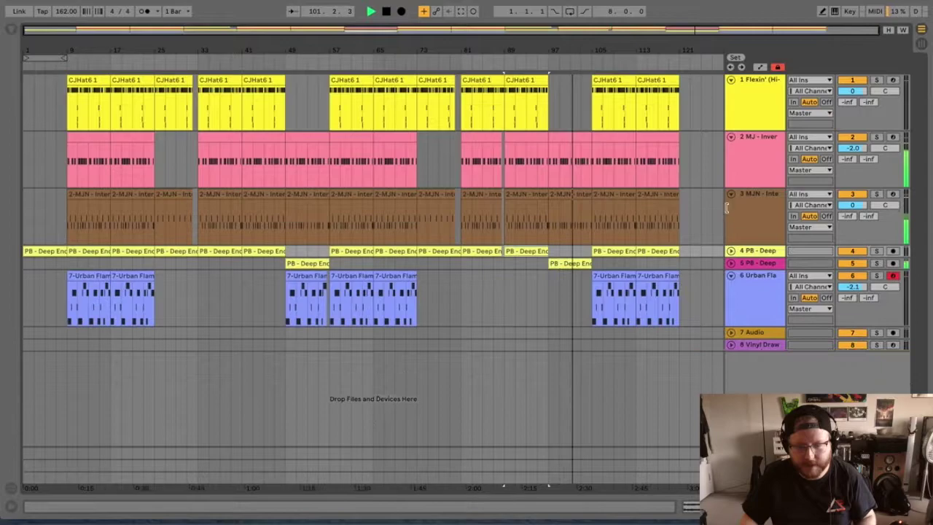
{"action": "left_click", "coordinate": [731, 193]}
{"action": "left_click", "coordinate": [731, 136]}
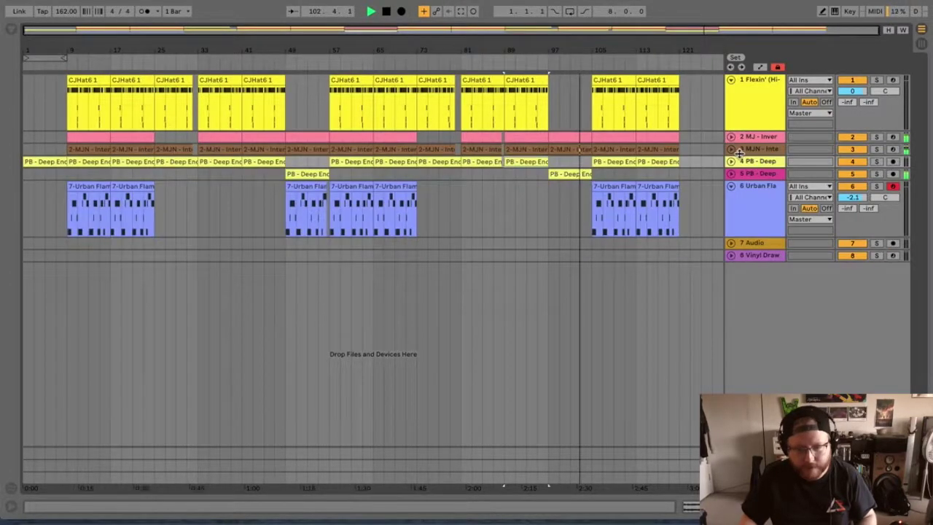
{"action": "left_click", "coordinate": [731, 80]}
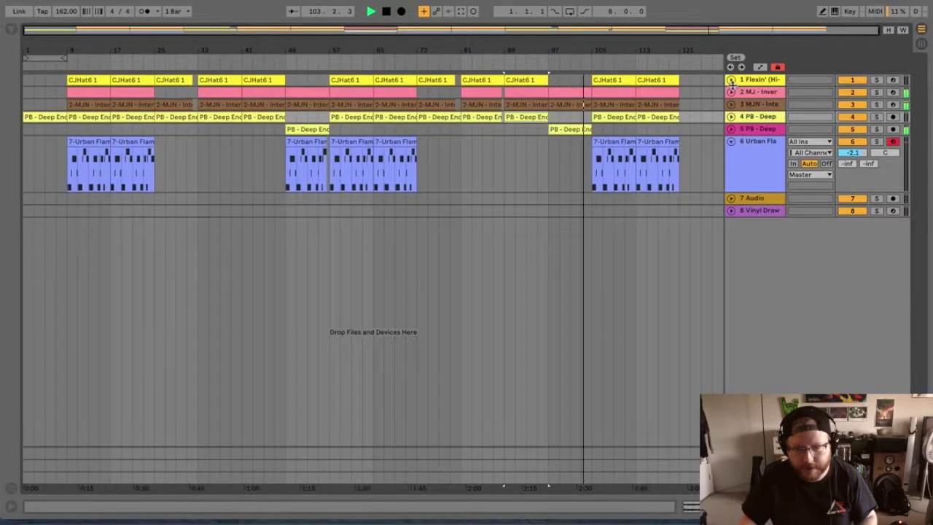
{"action": "left_click", "coordinate": [730, 141]}
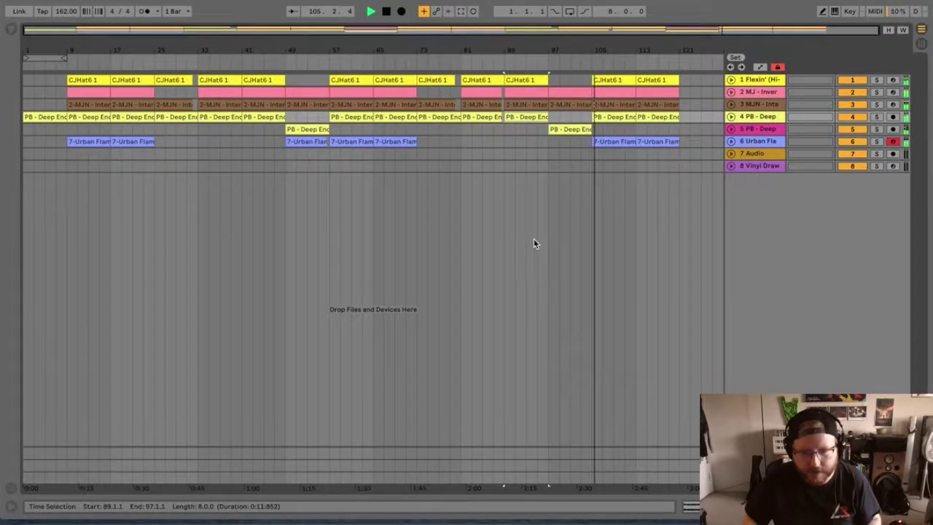